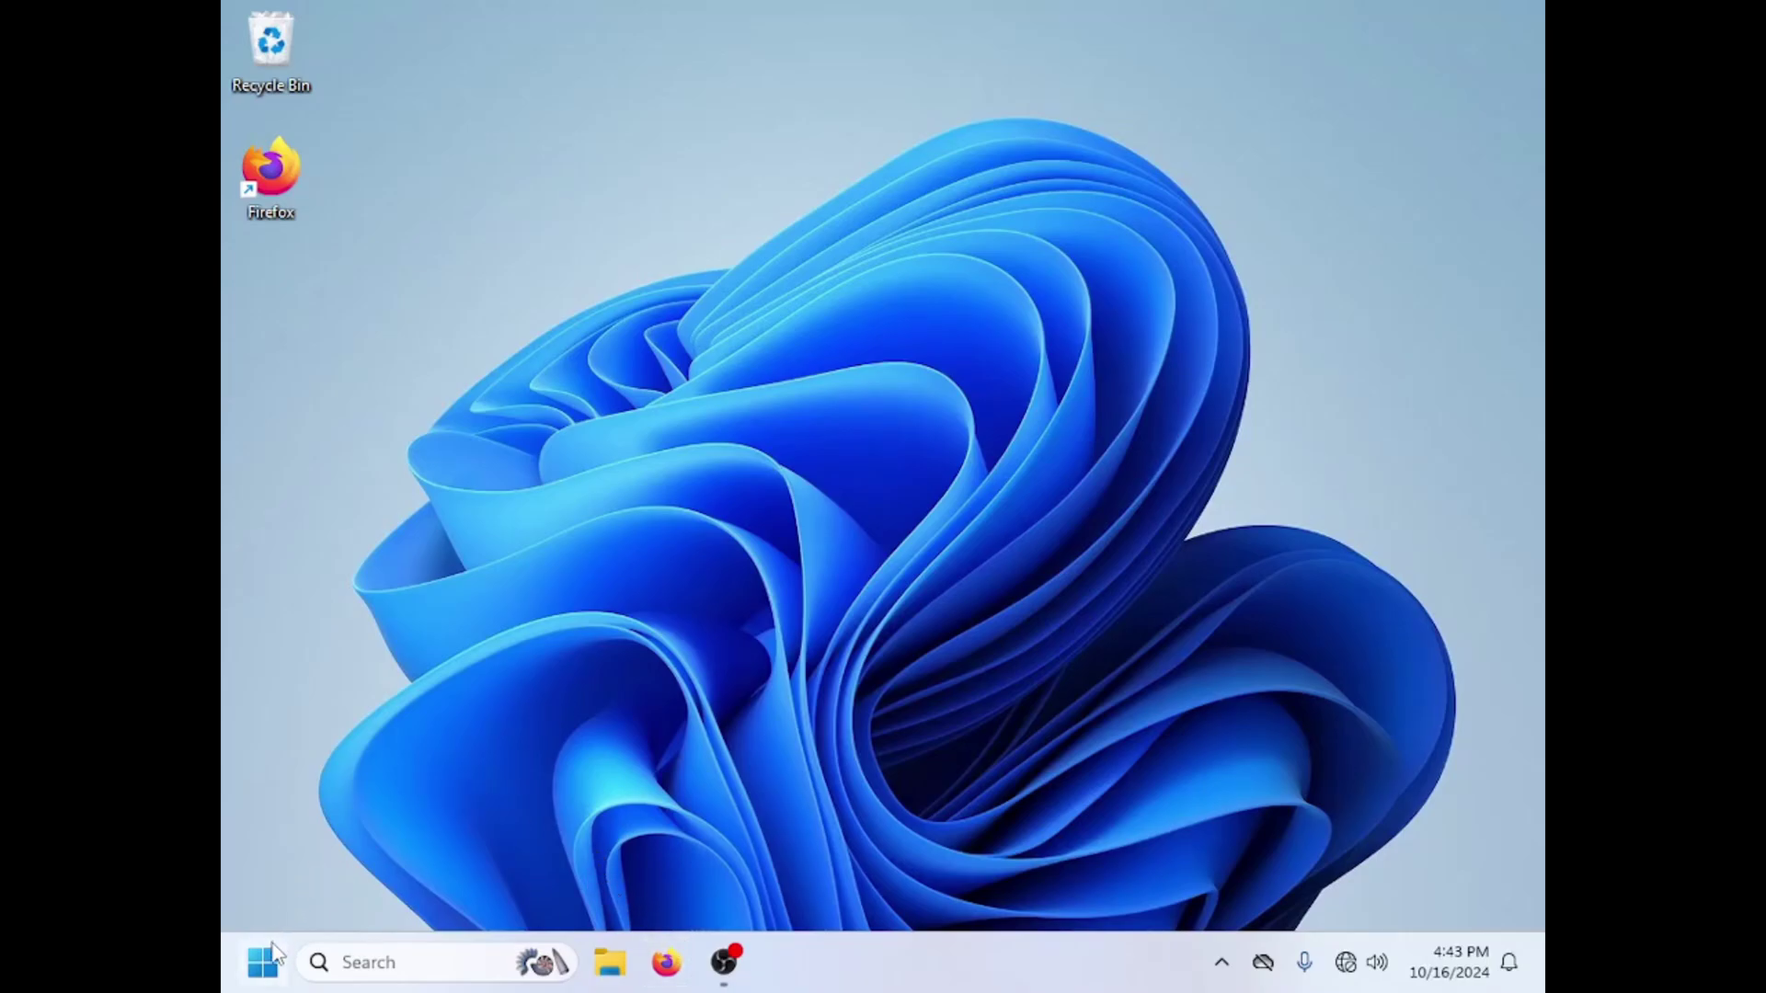
Step: Open the DVD RW Drive (D:) in File Explorer and launch the Panda Anti installer
left_click(608, 975)
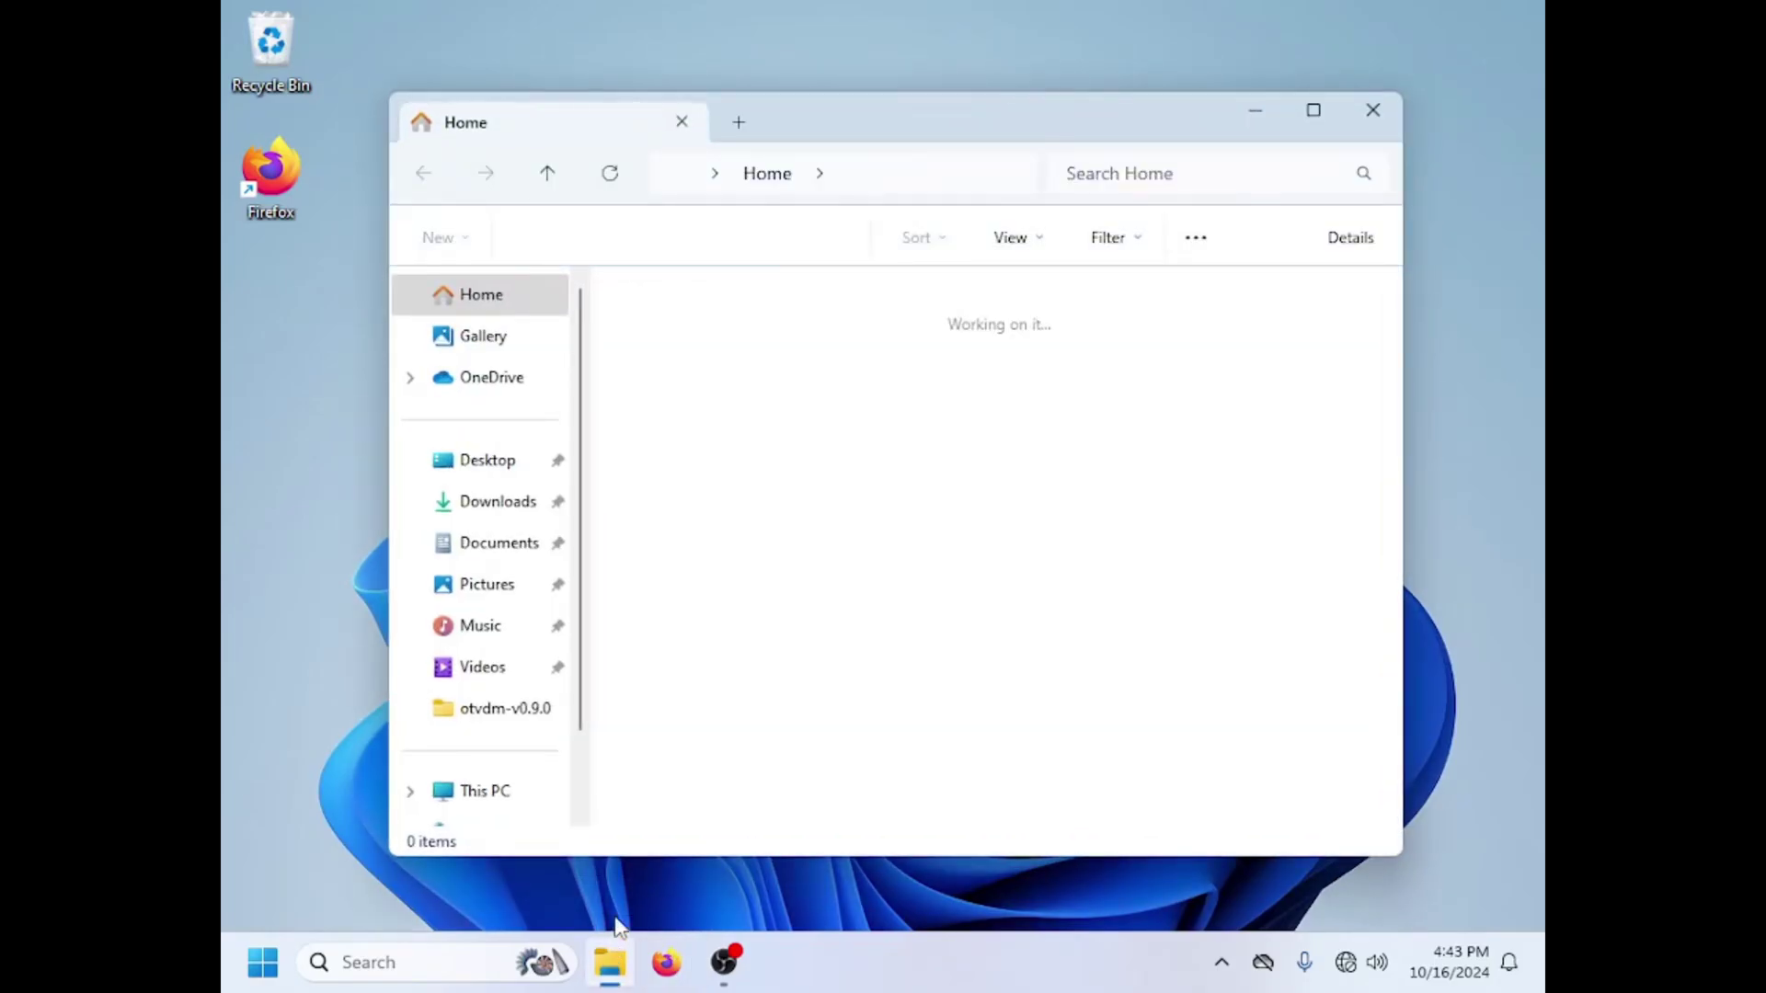
scroll(477, 635, "down", 2)
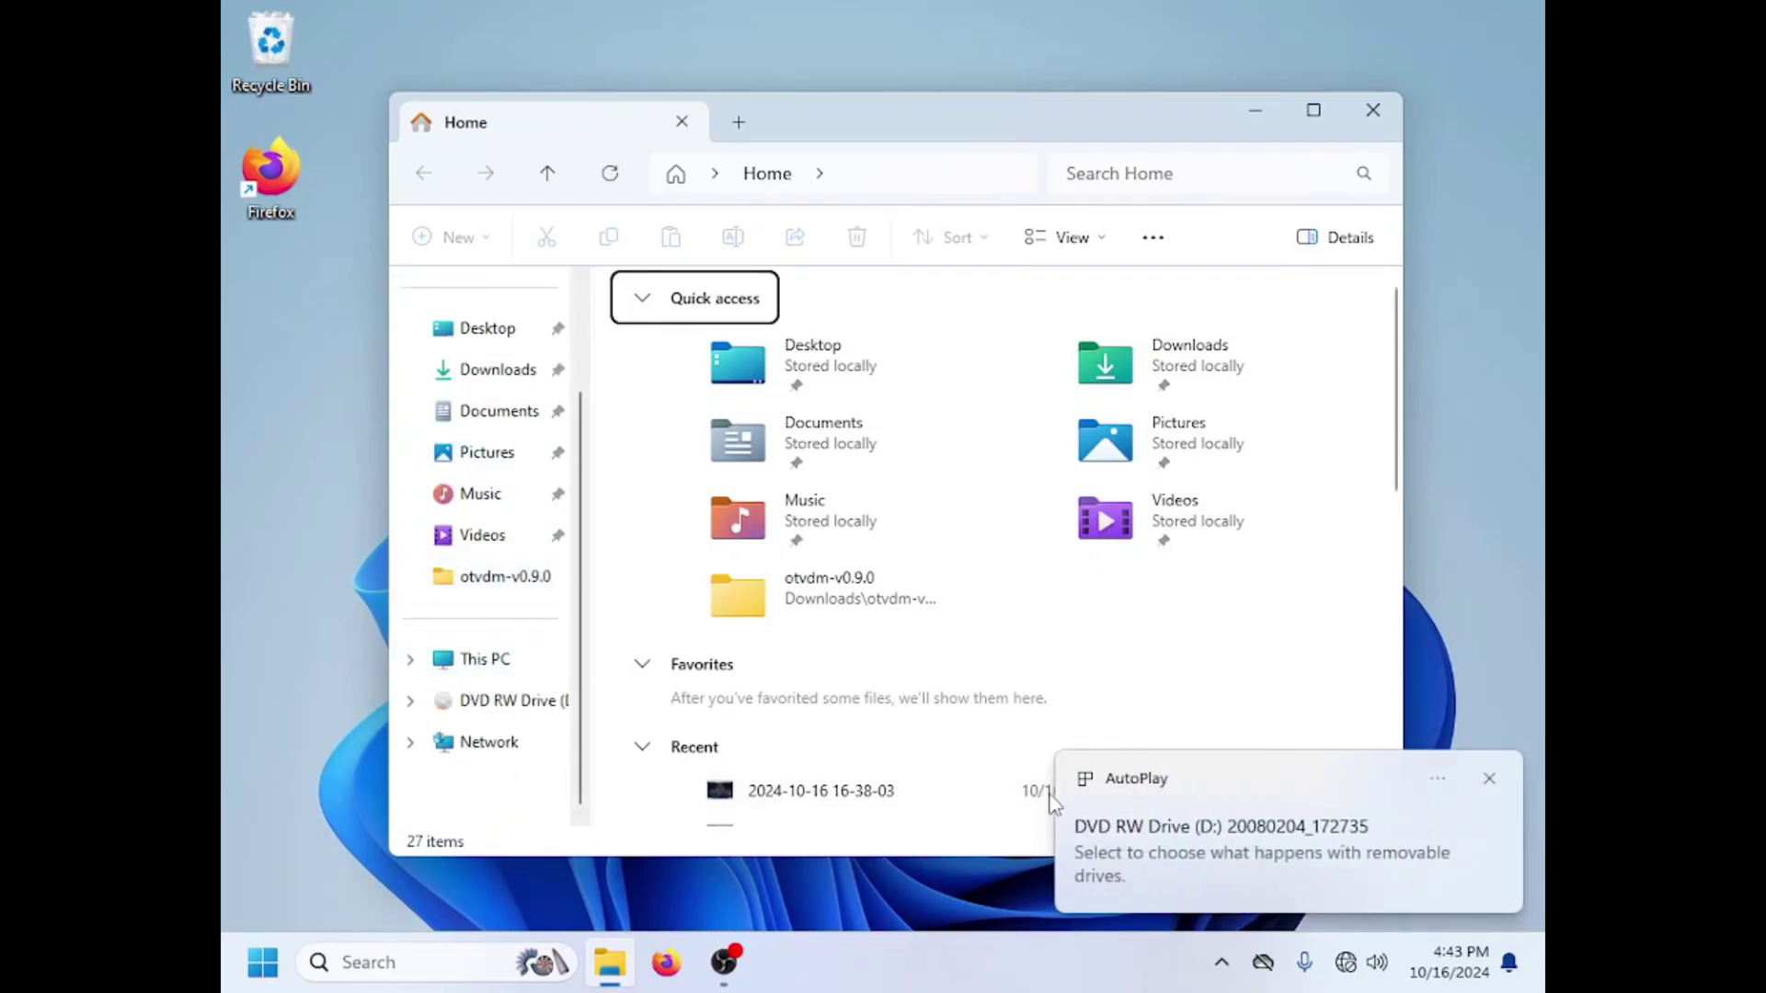
left_click(1137, 814)
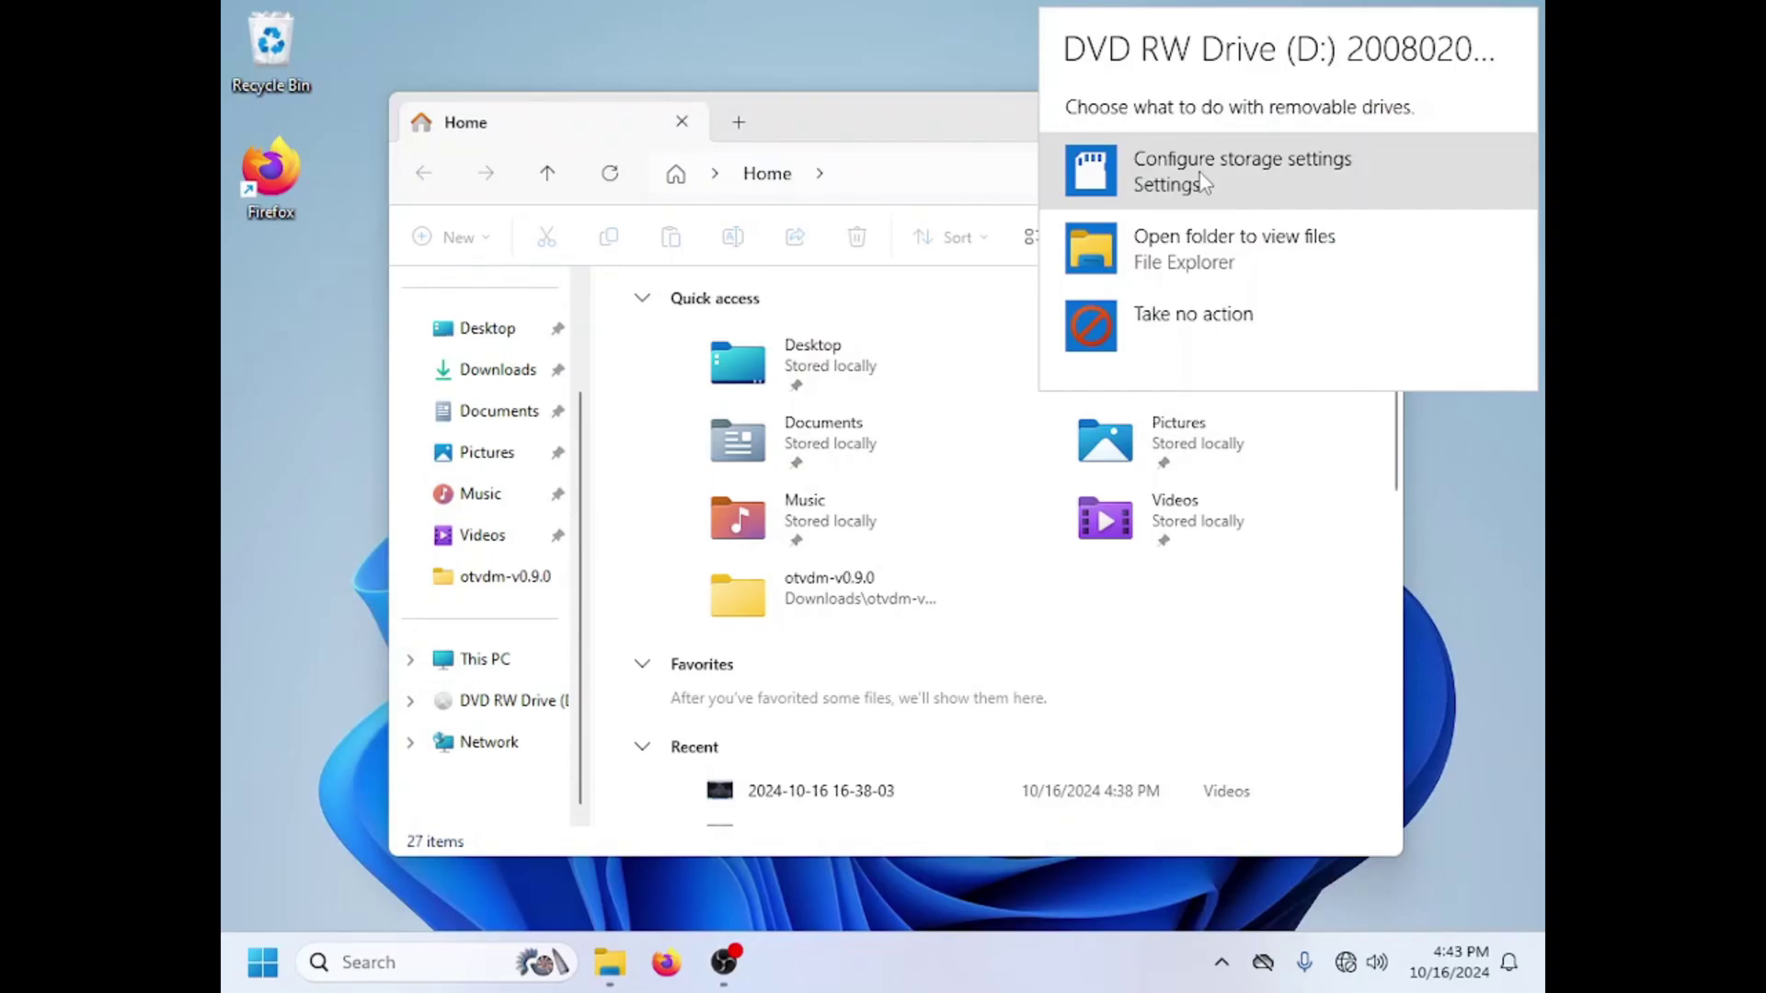
left_click(1394, 499)
left_click(469, 659)
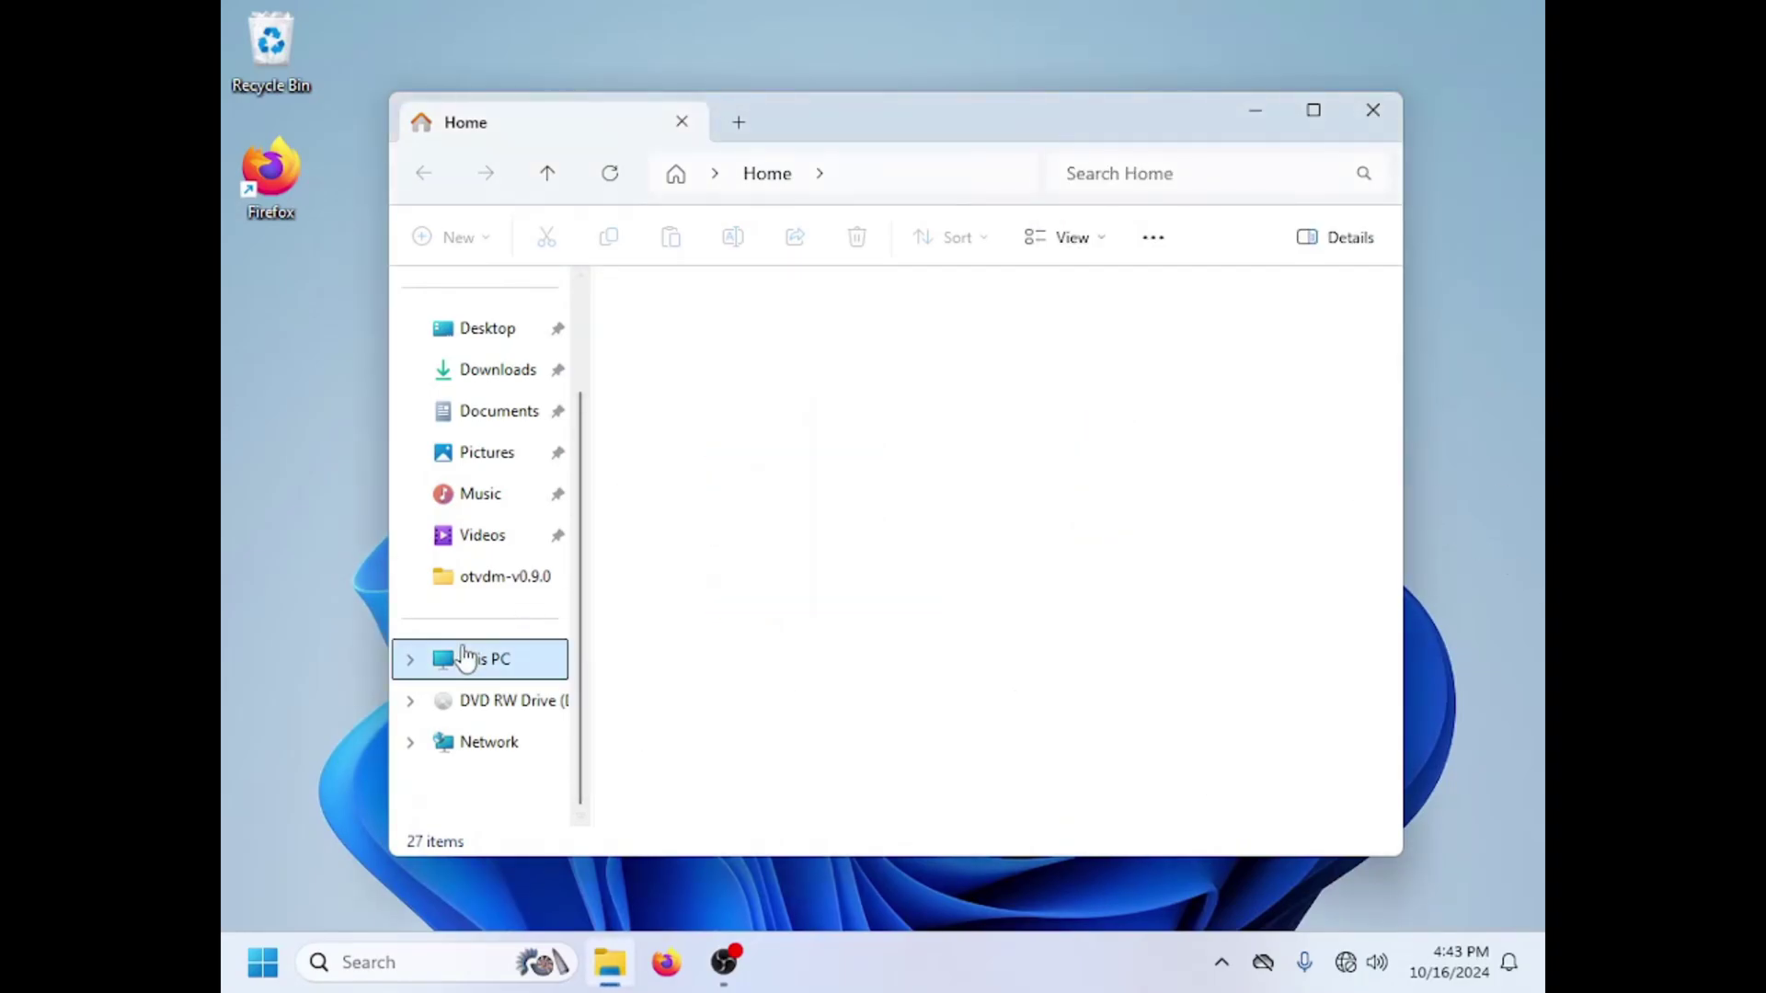
double_click(1016, 345)
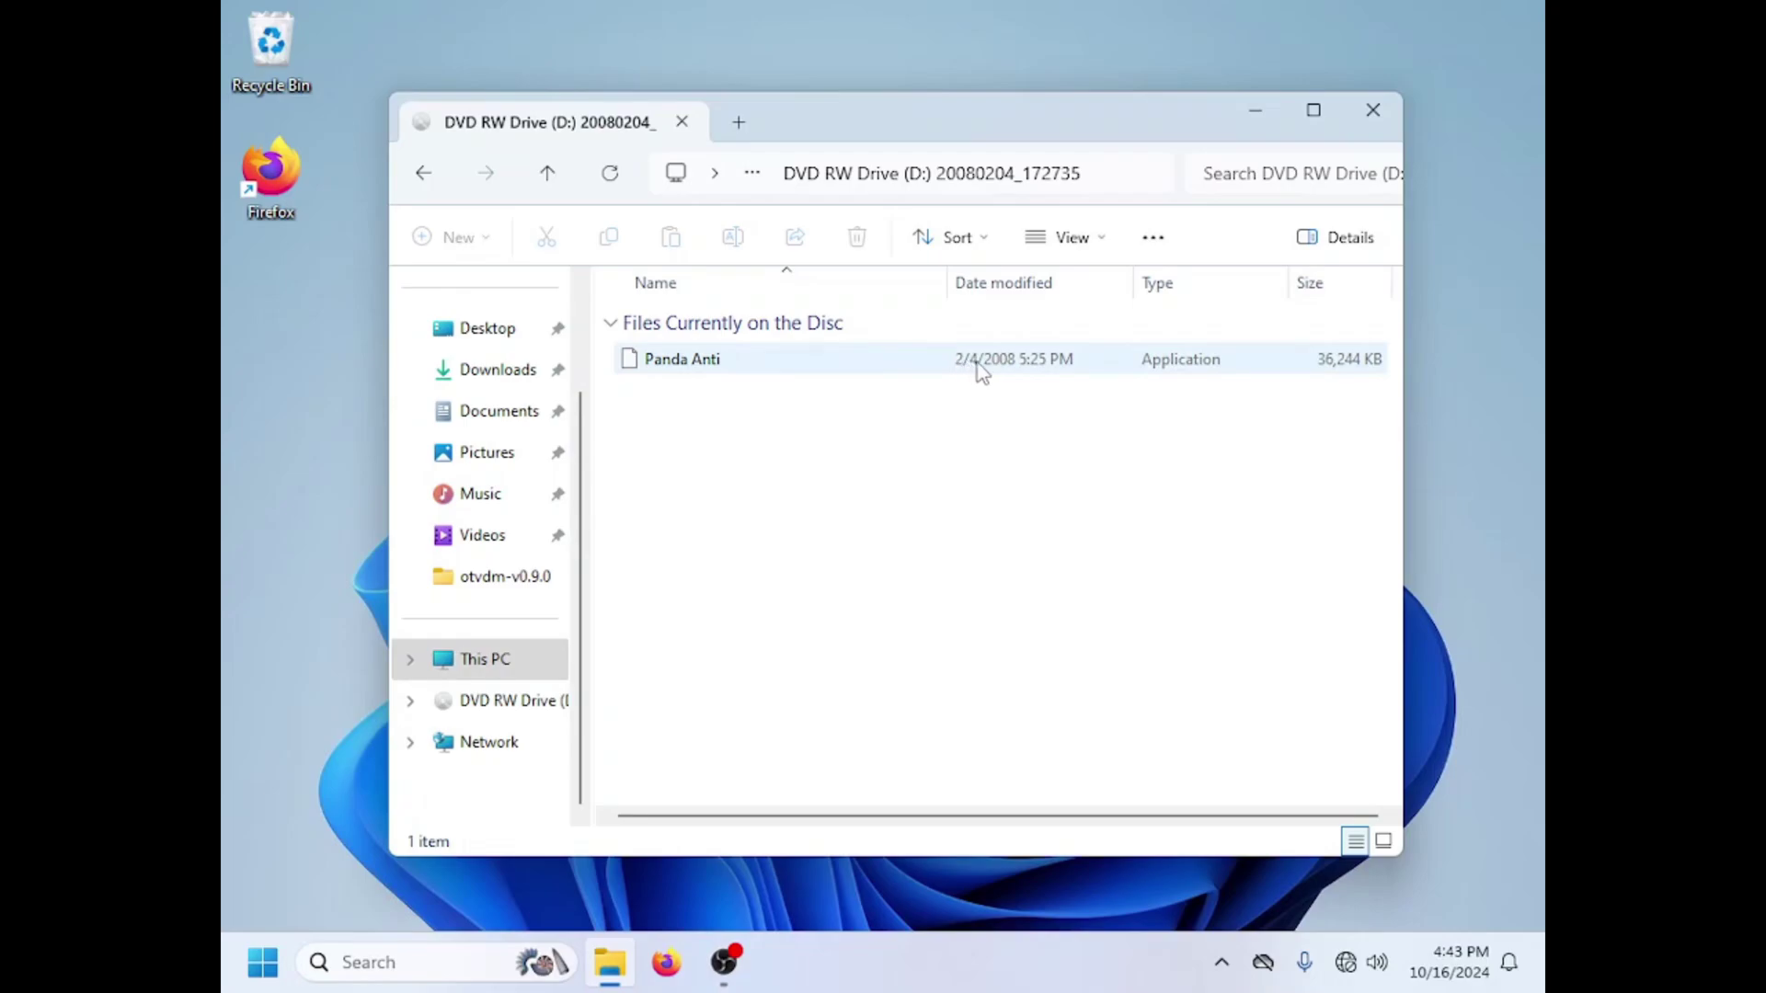
double_click(935, 364)
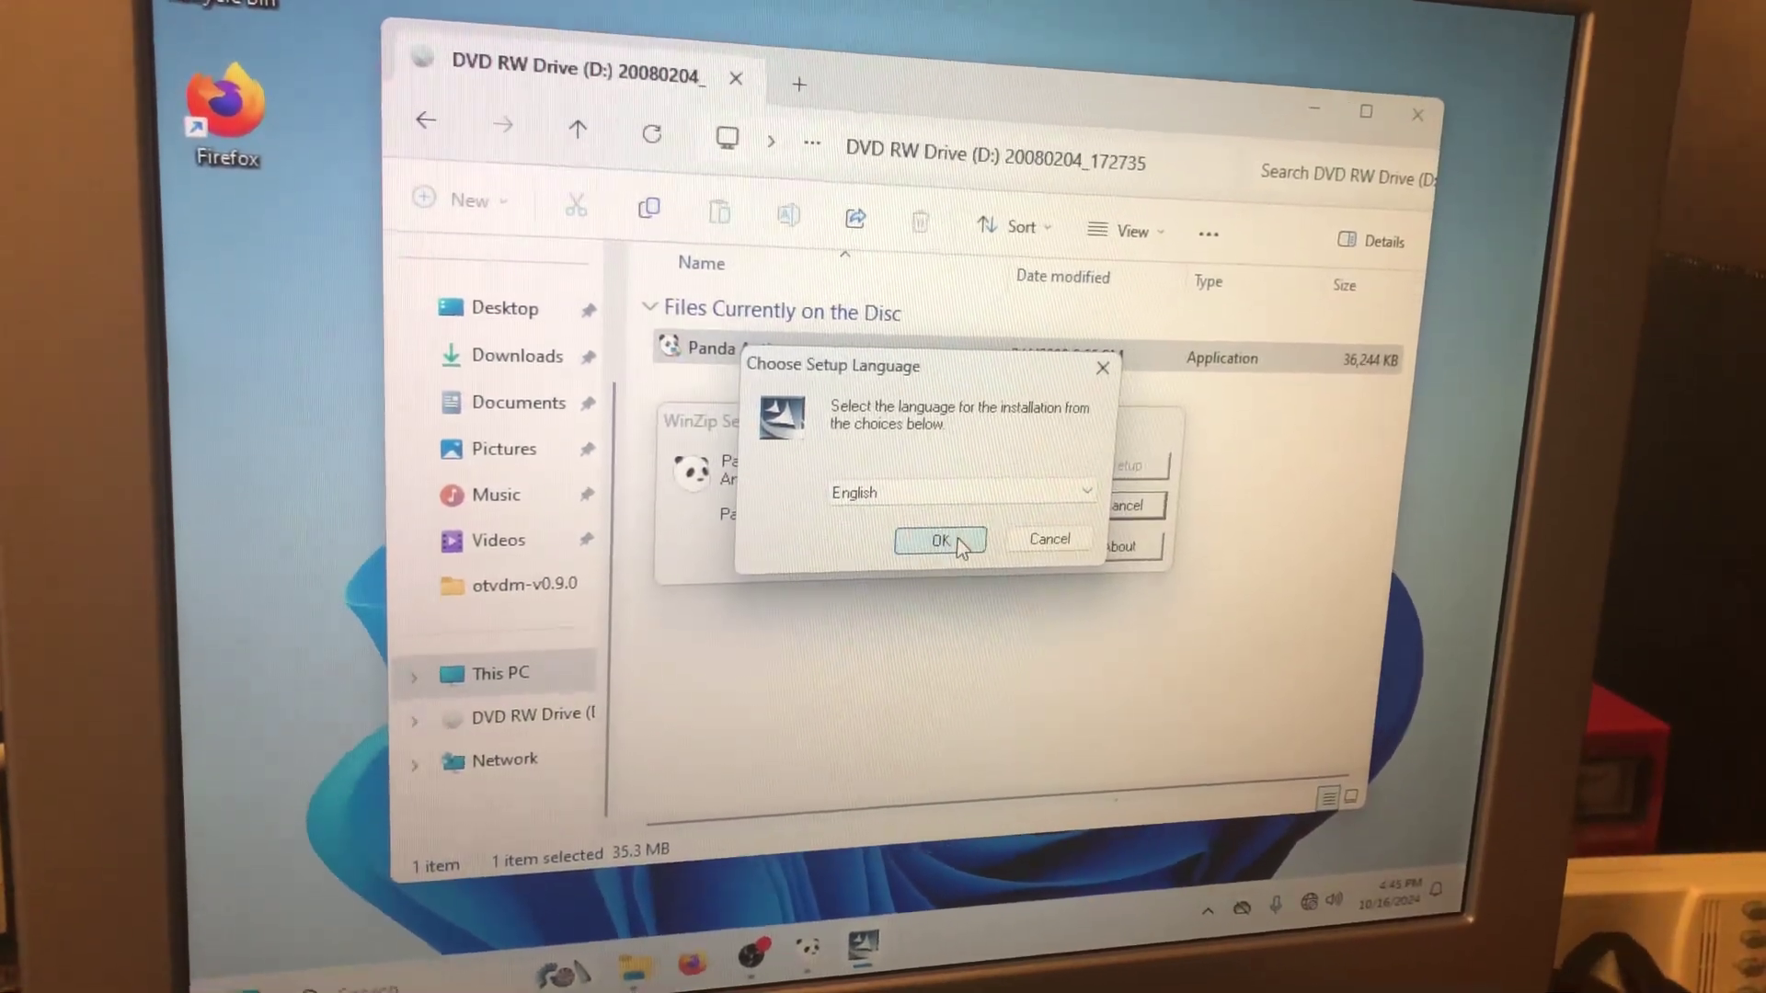
Step: Confirm English in the Choose Setup Language prompt
left_click(941, 550)
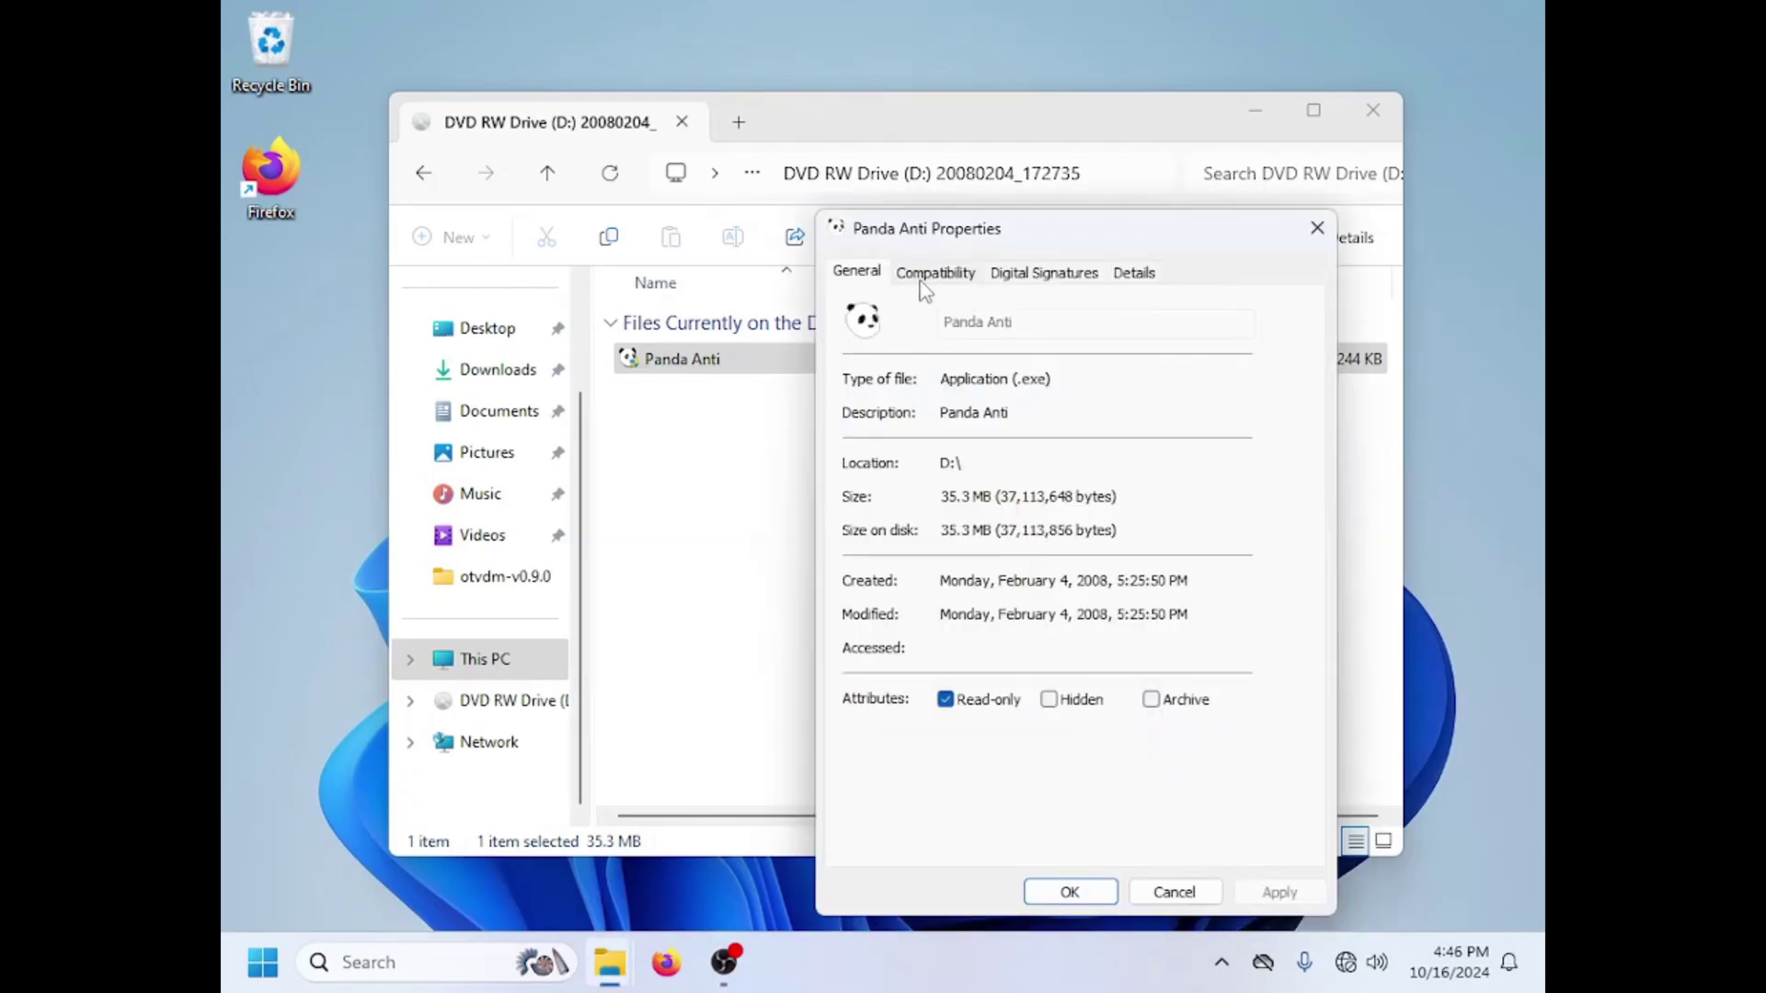
Step: Enable Windows Vista (Service Pack 2) compatibility mode for Panda Anti and apply it
left_click(929, 271)
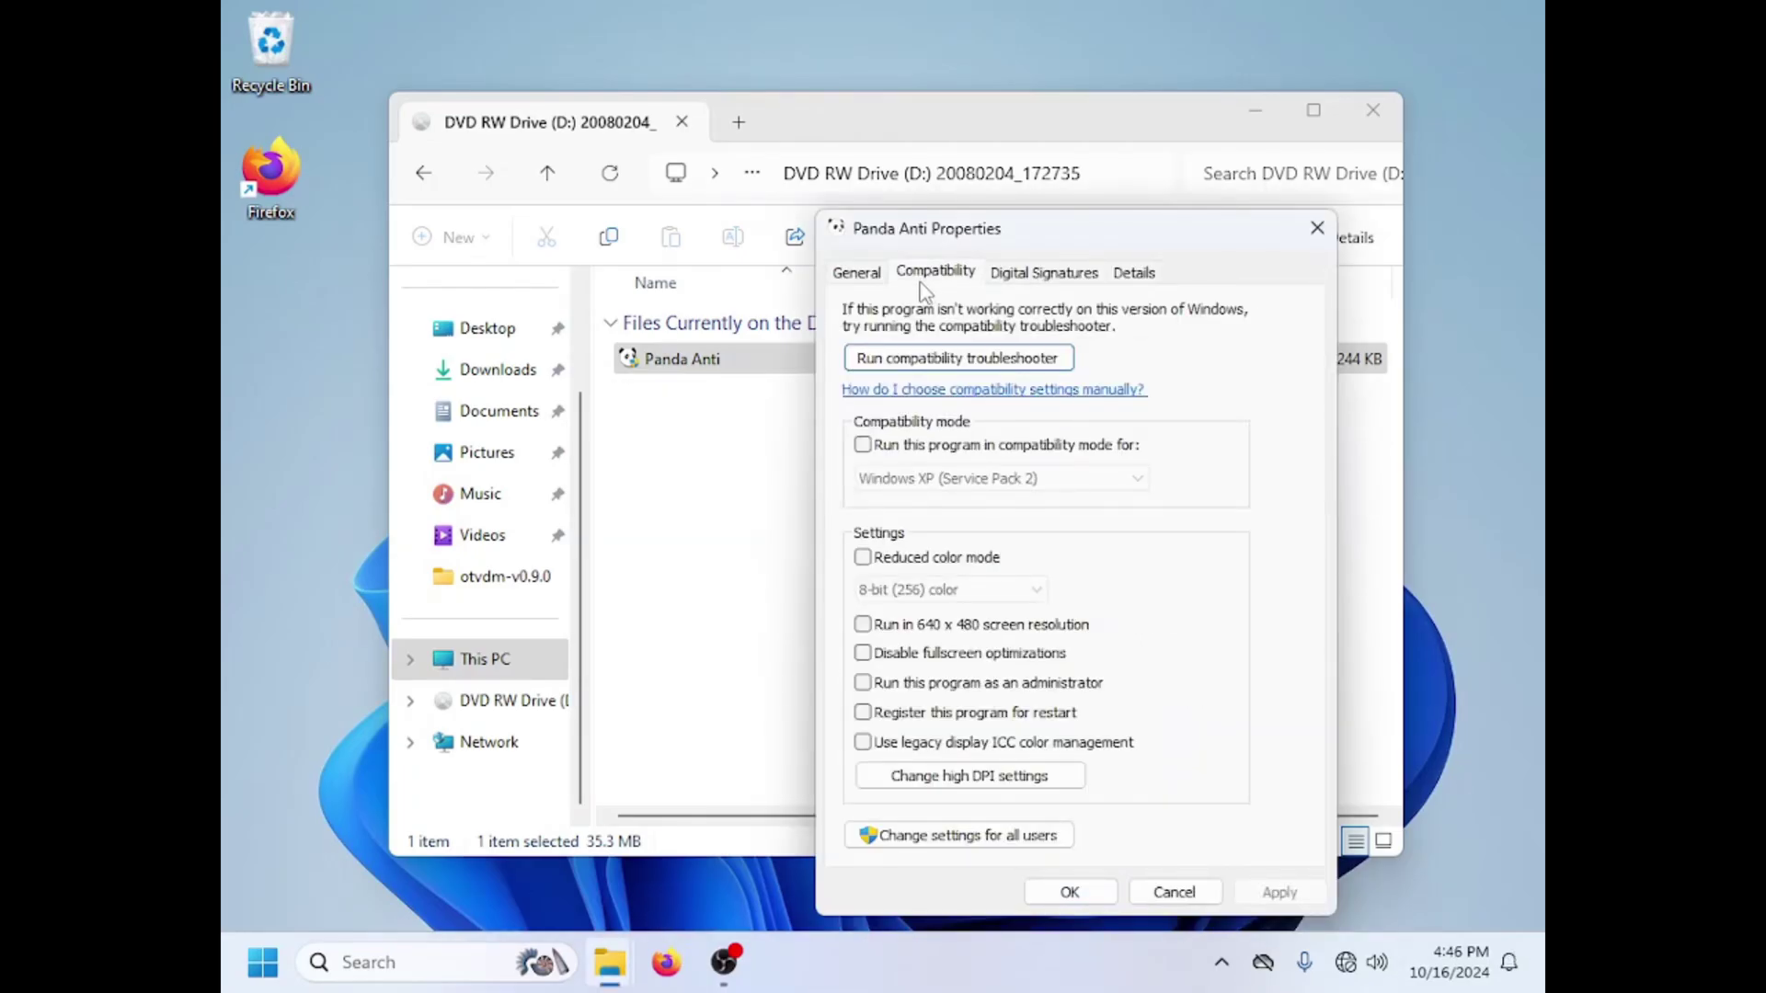
left_click(962, 447)
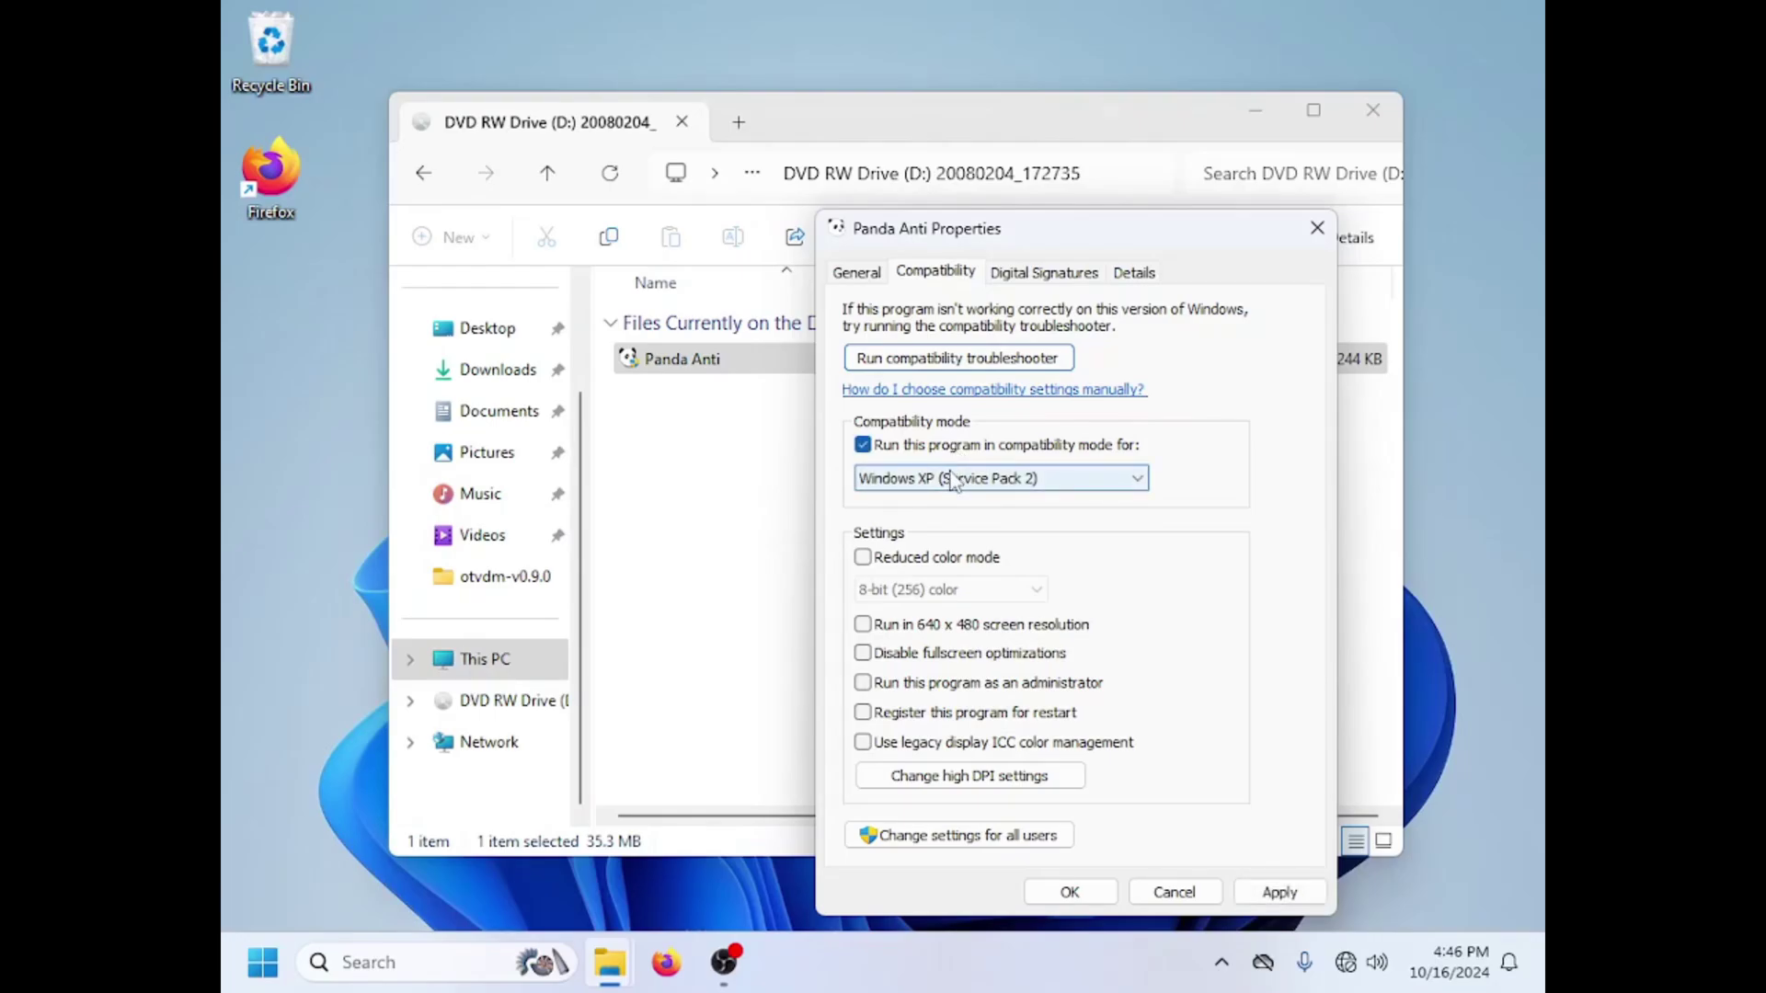
left_click(954, 482)
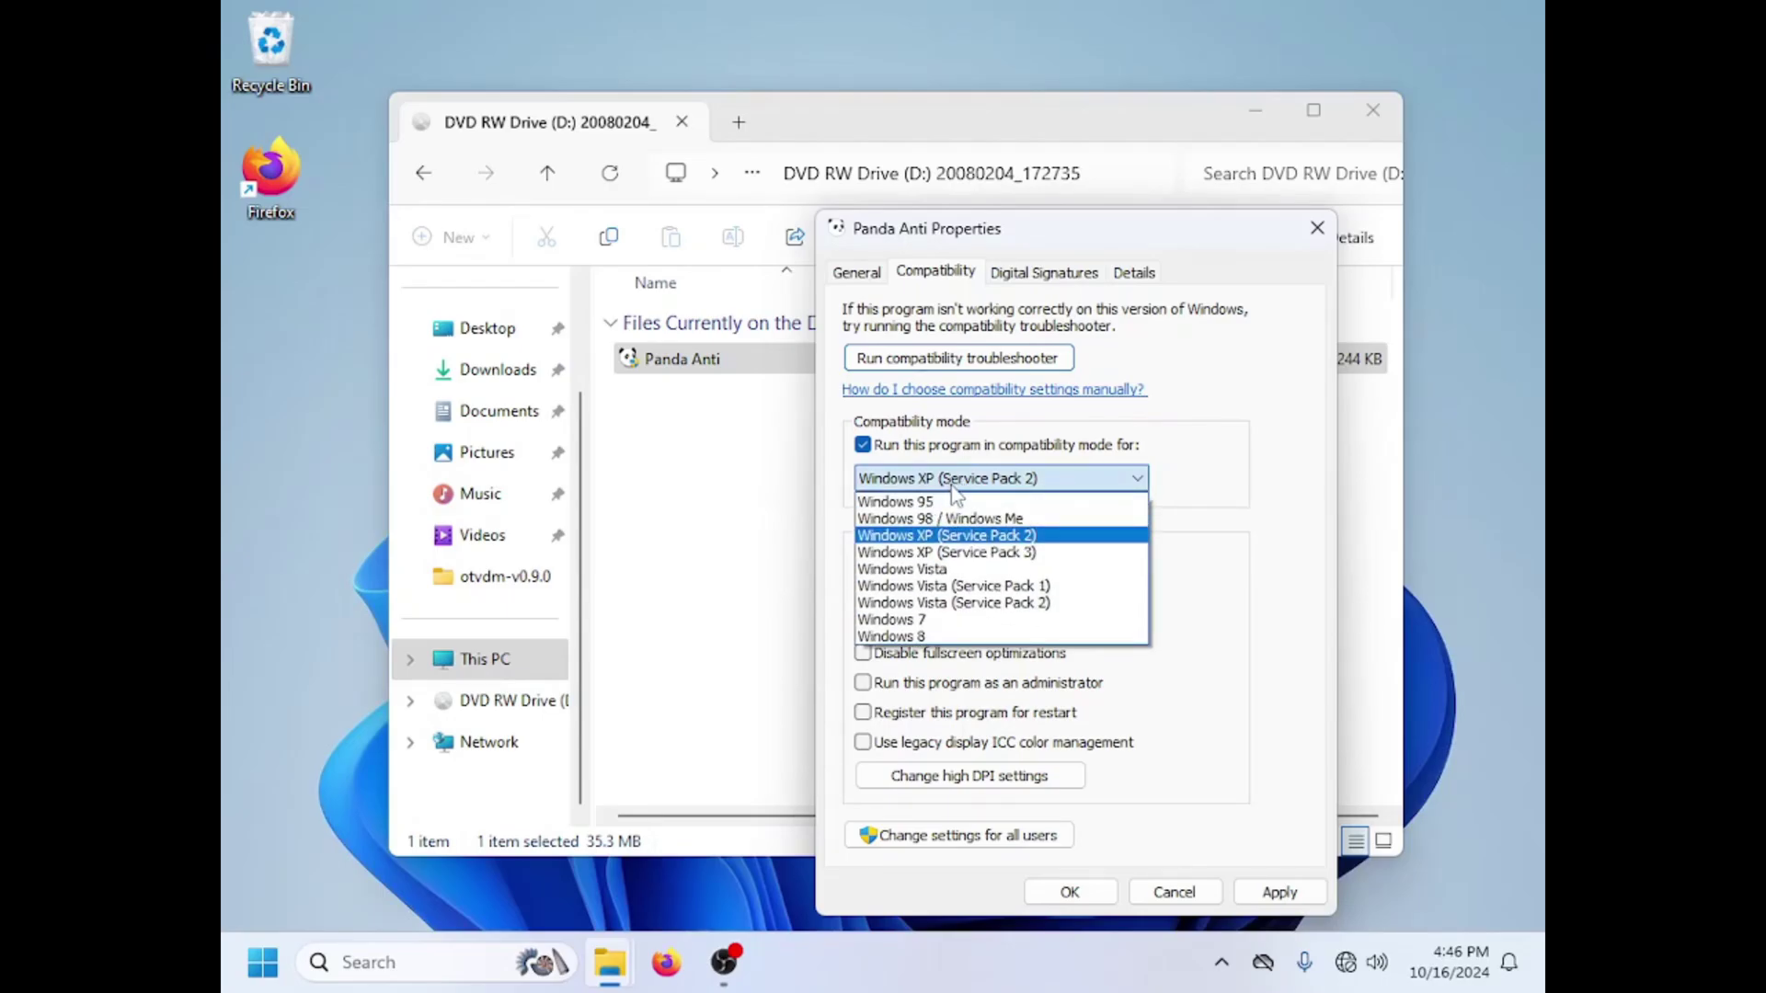
left_click(932, 602)
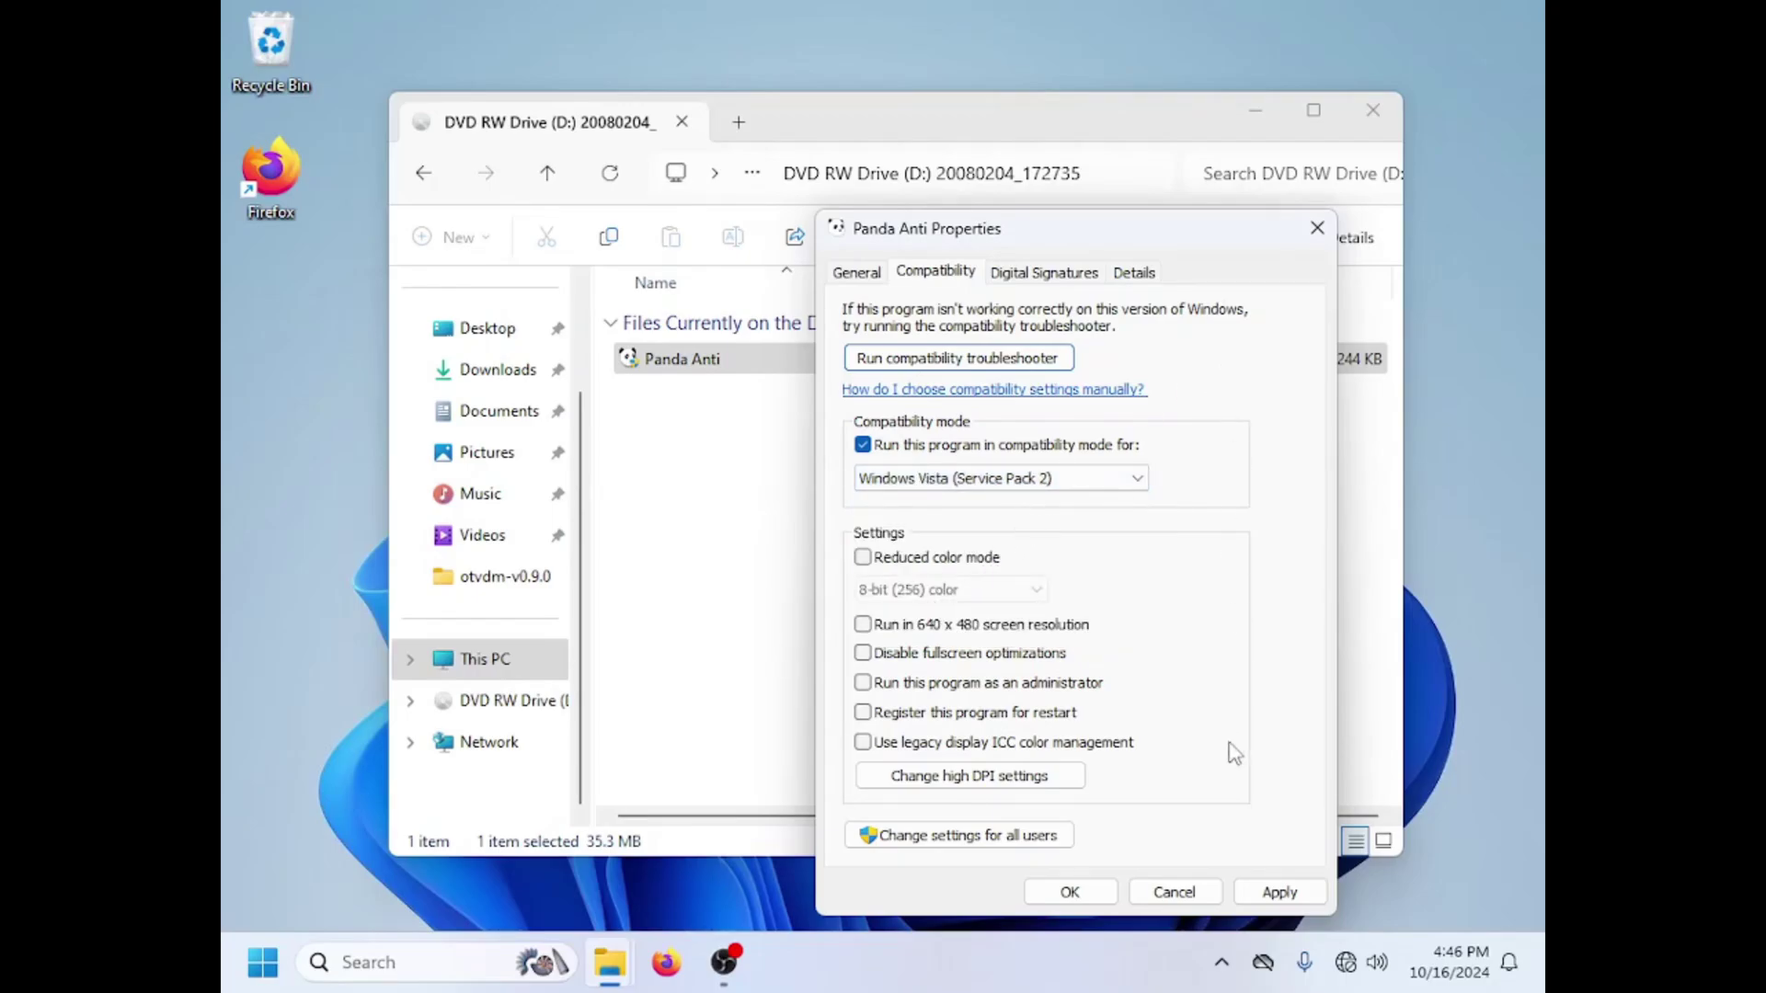
left_click(1279, 893)
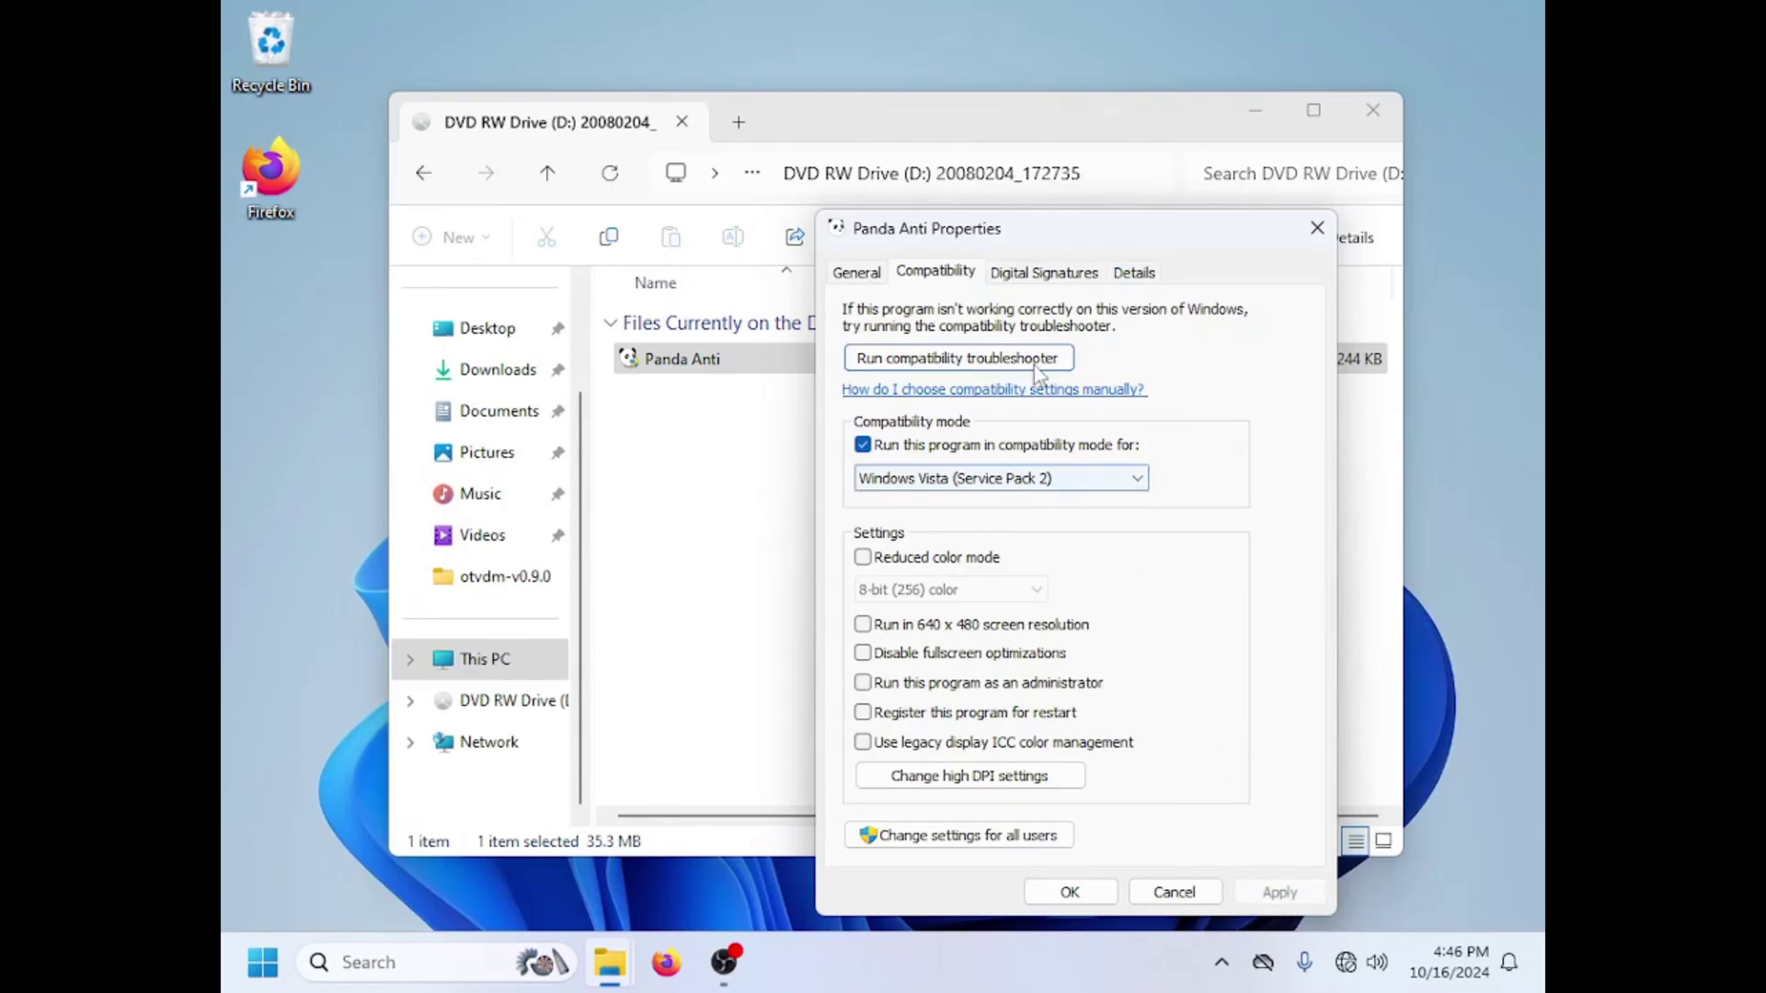
left_click(1317, 228)
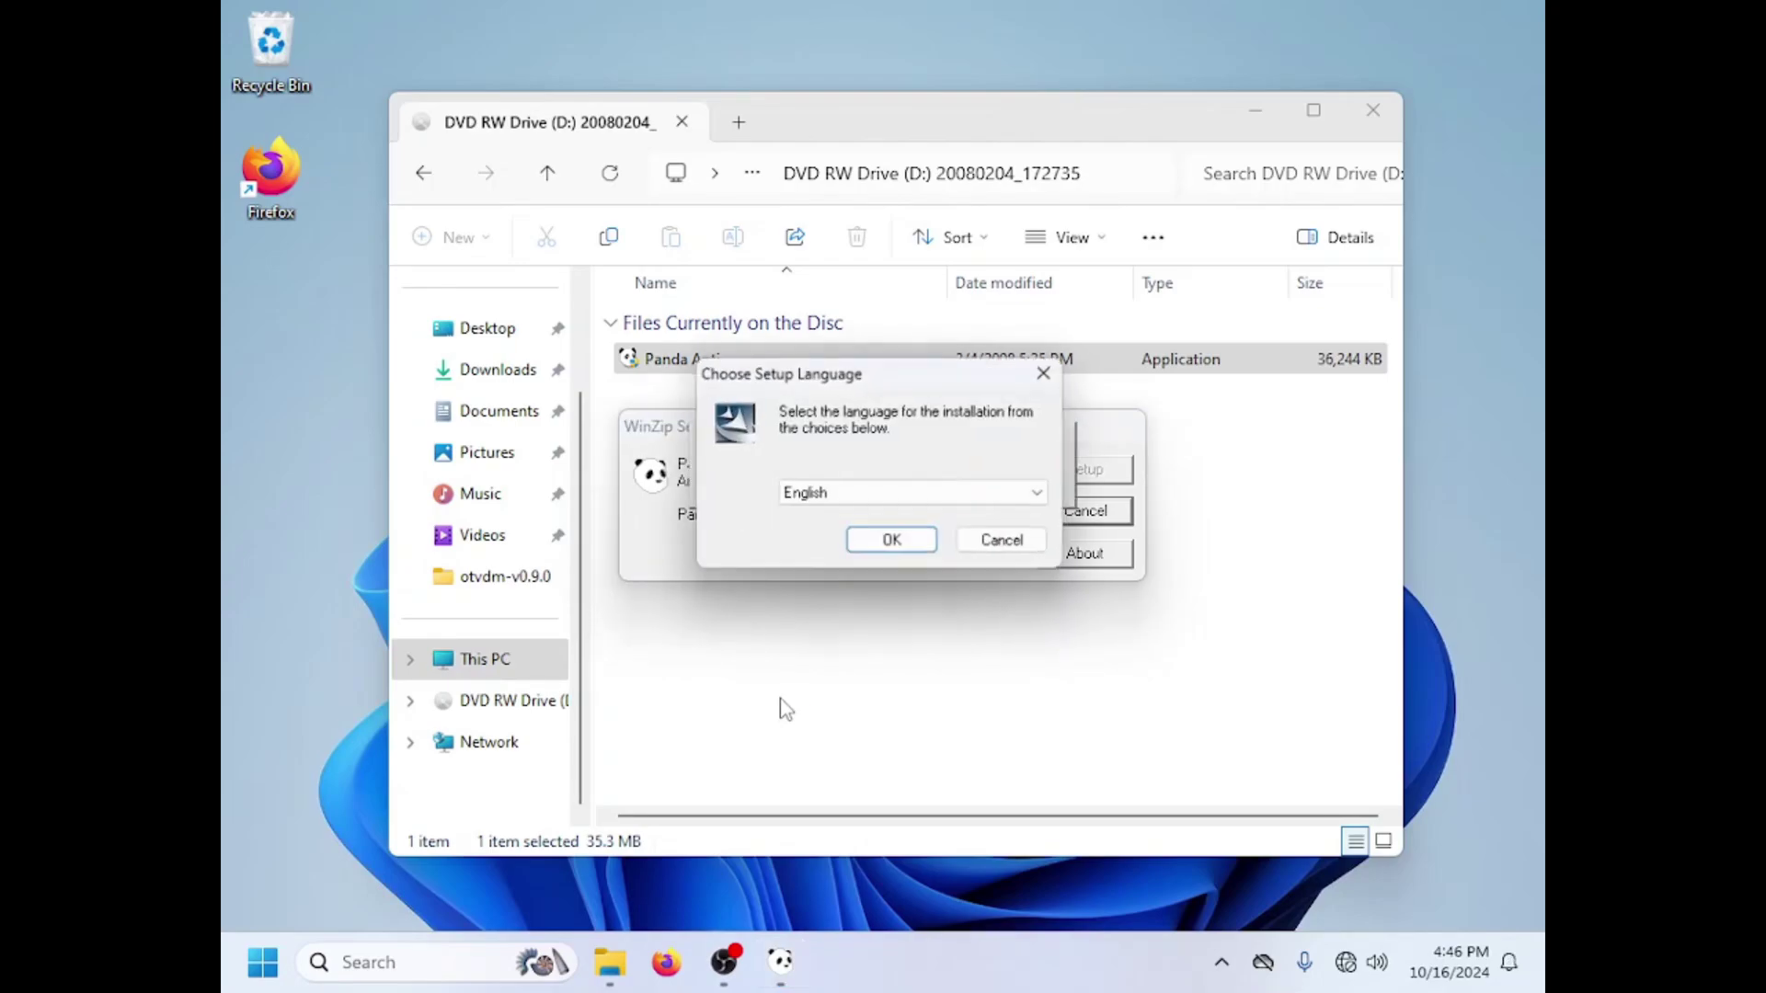
Step: Confirm English, accept the license agreement, and keep the default destination folder
left_click(888, 545)
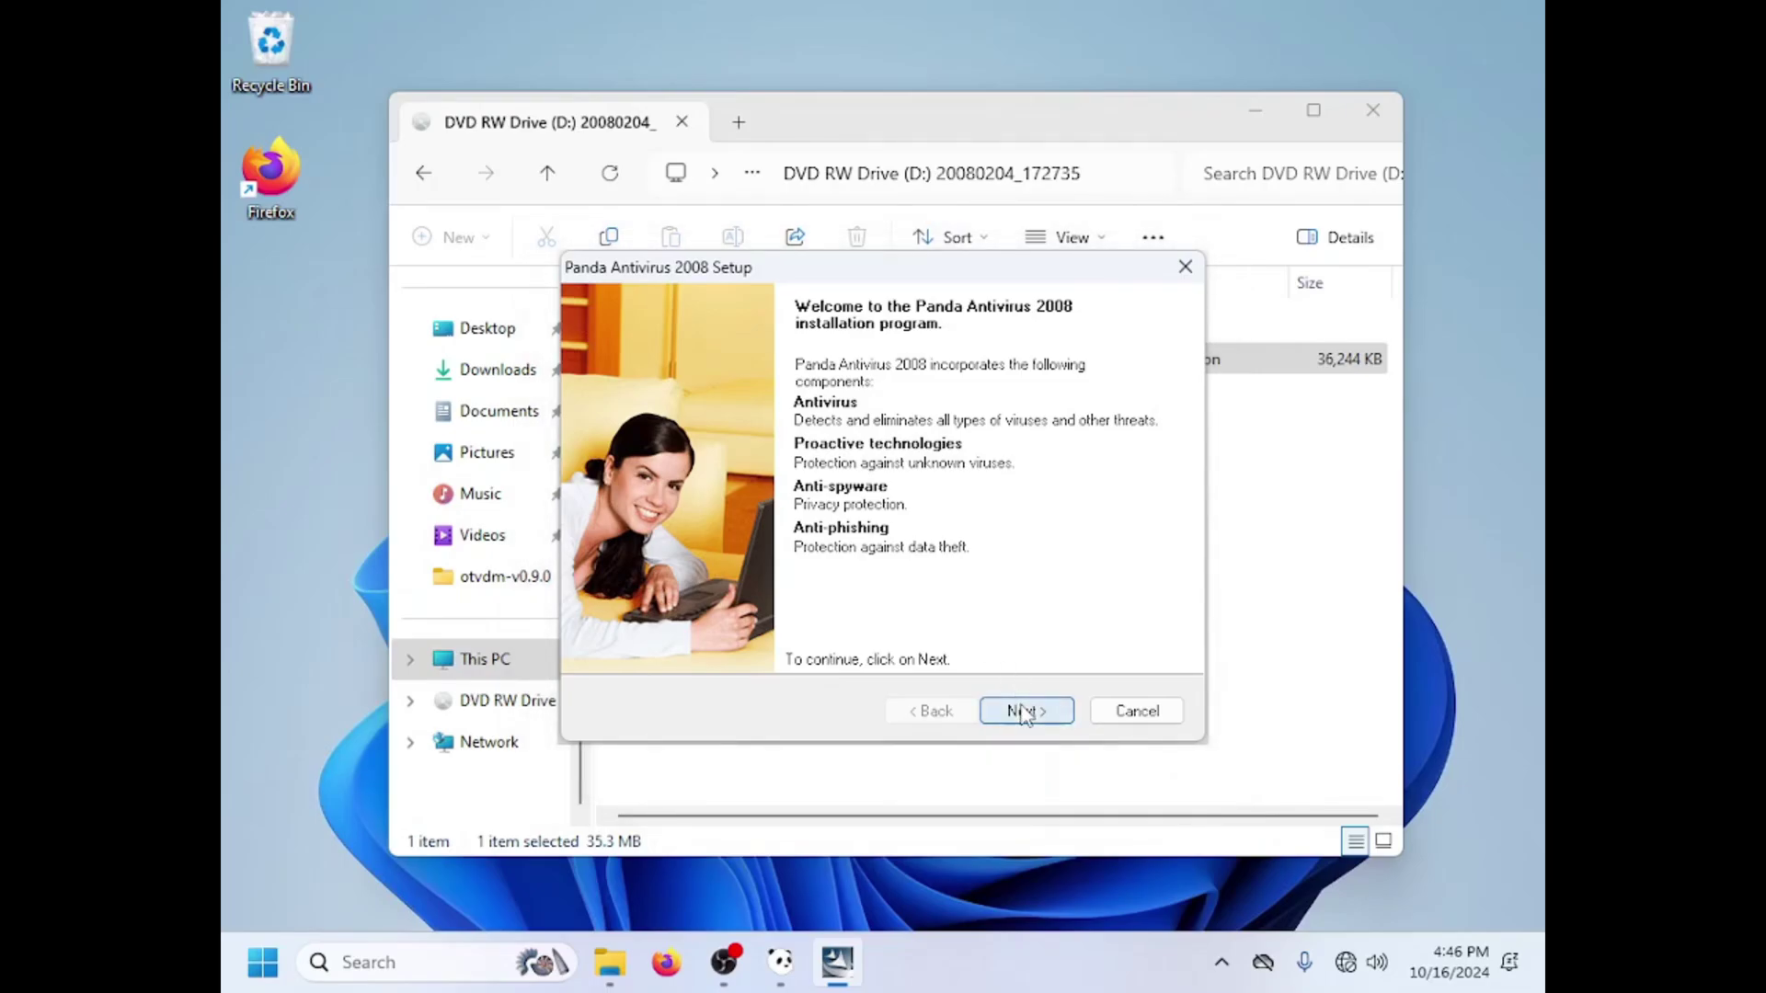
left_click(1023, 713)
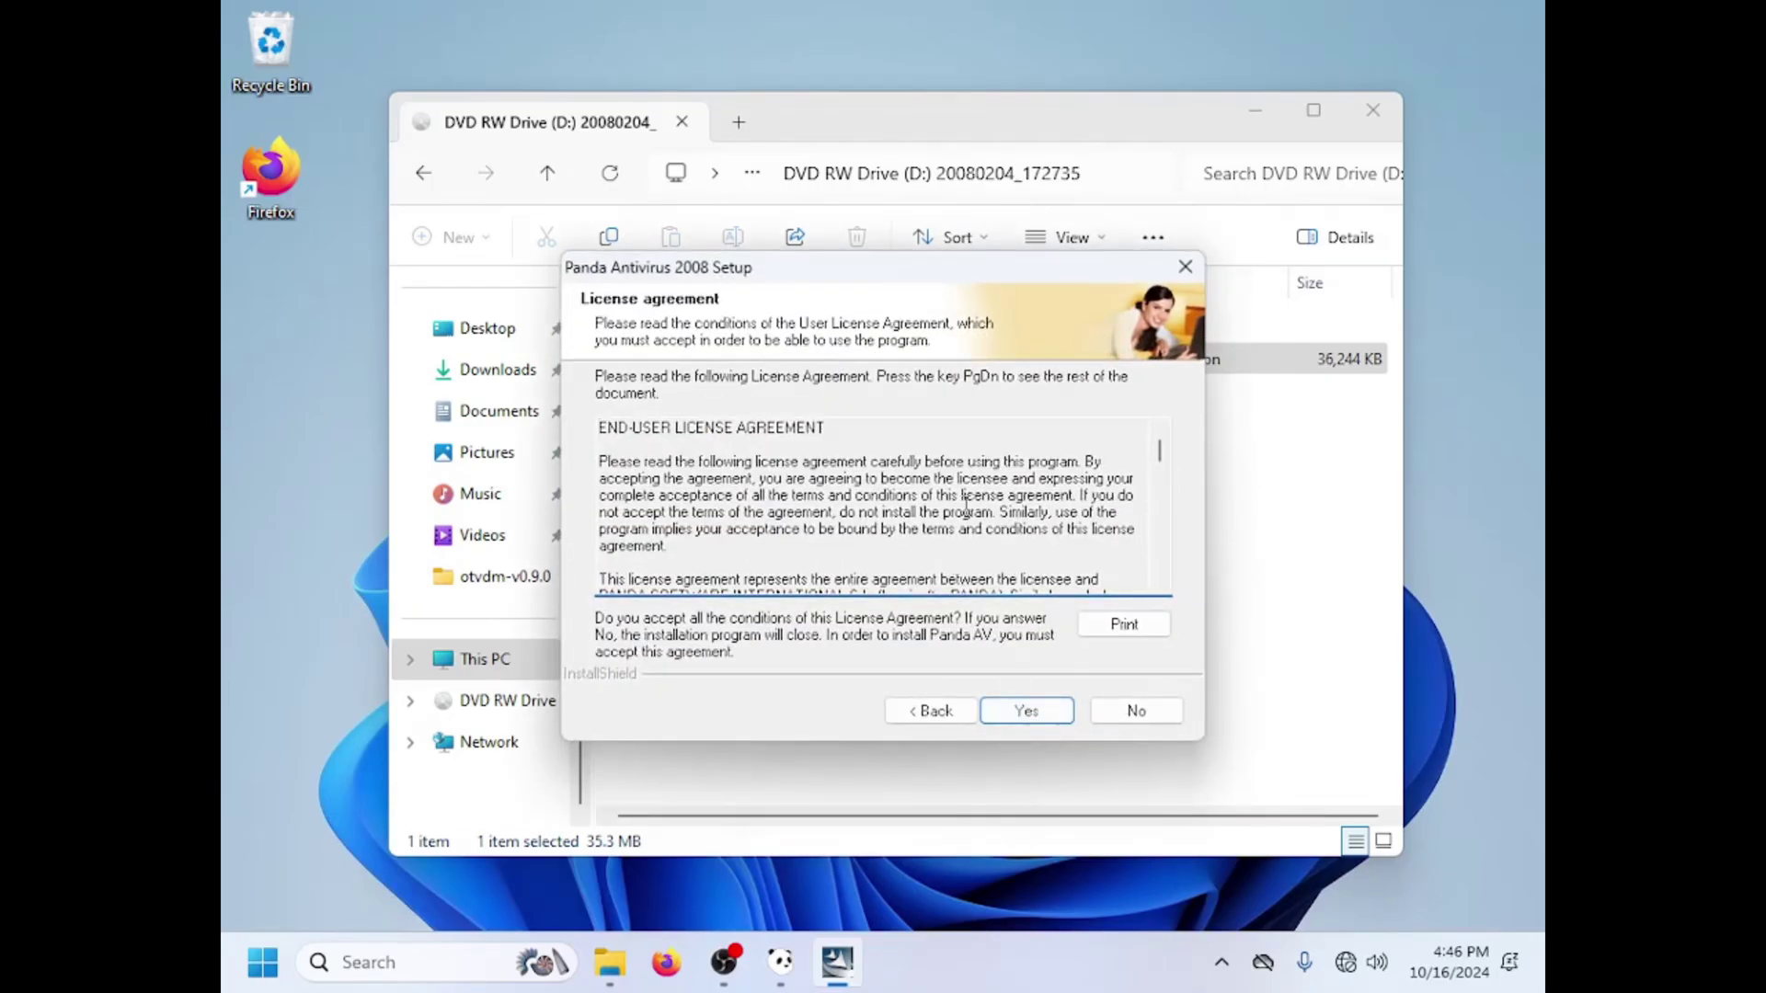
scroll(965, 504, "down", 5)
scroll(965, 504, "down", 10)
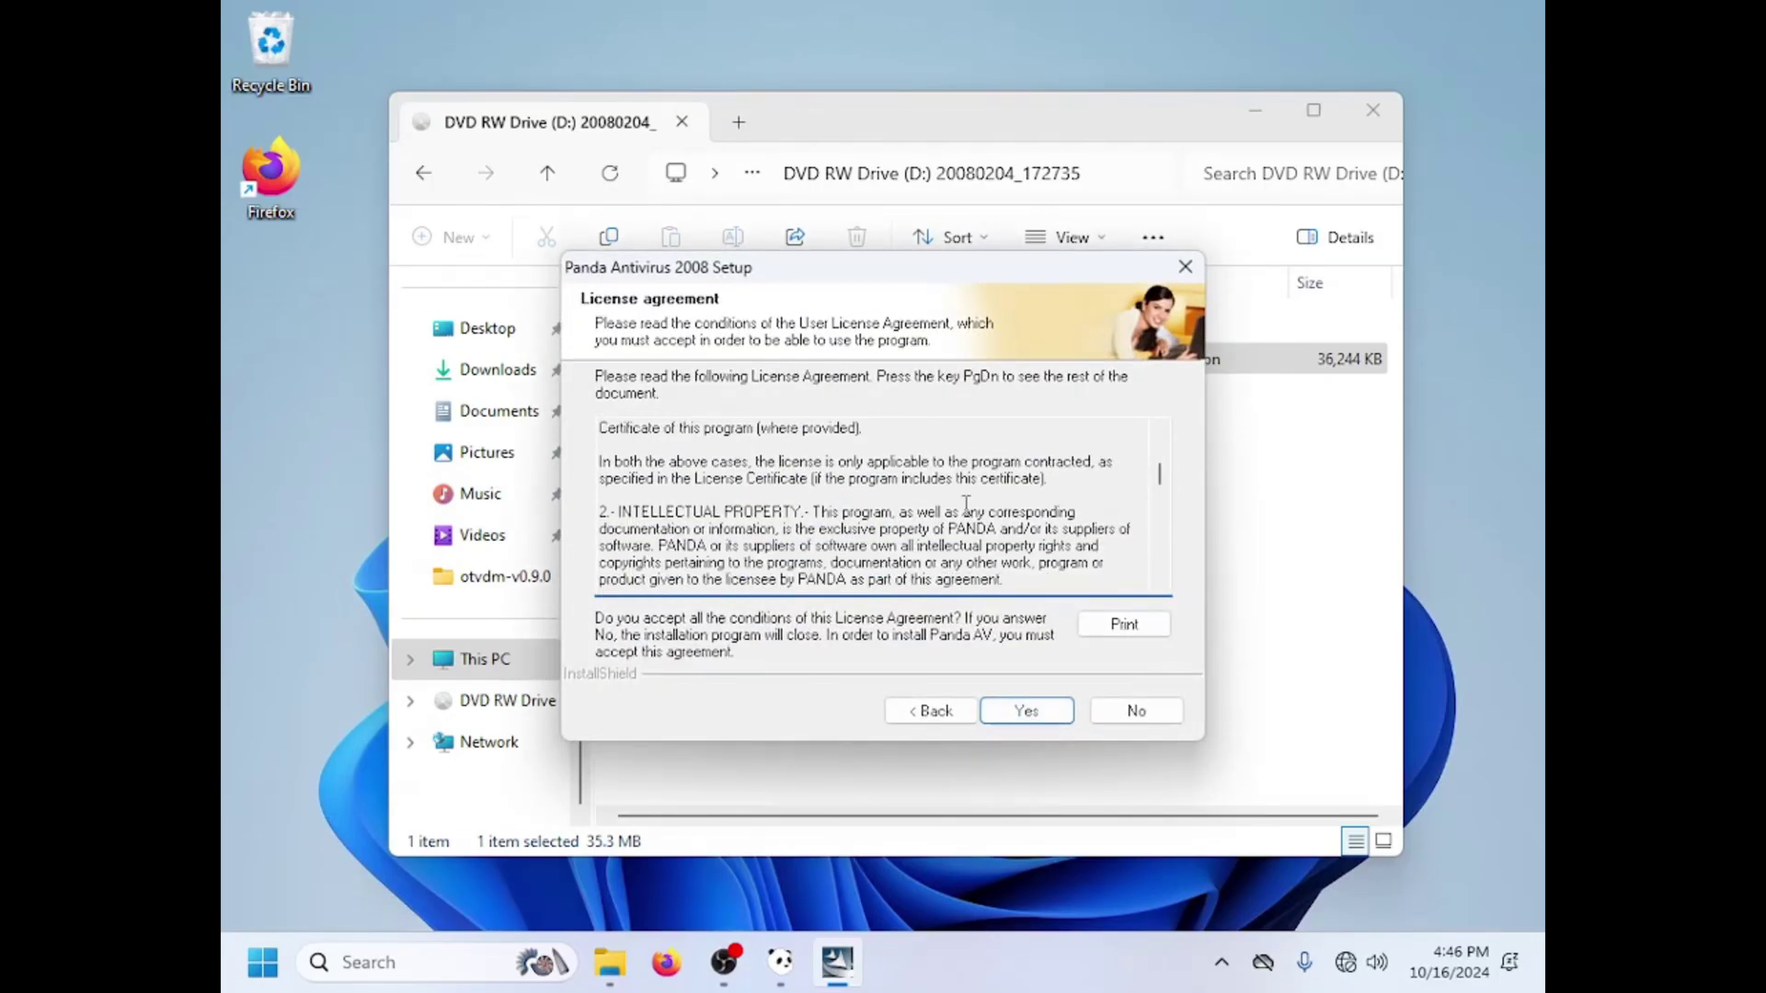
left_click(1023, 712)
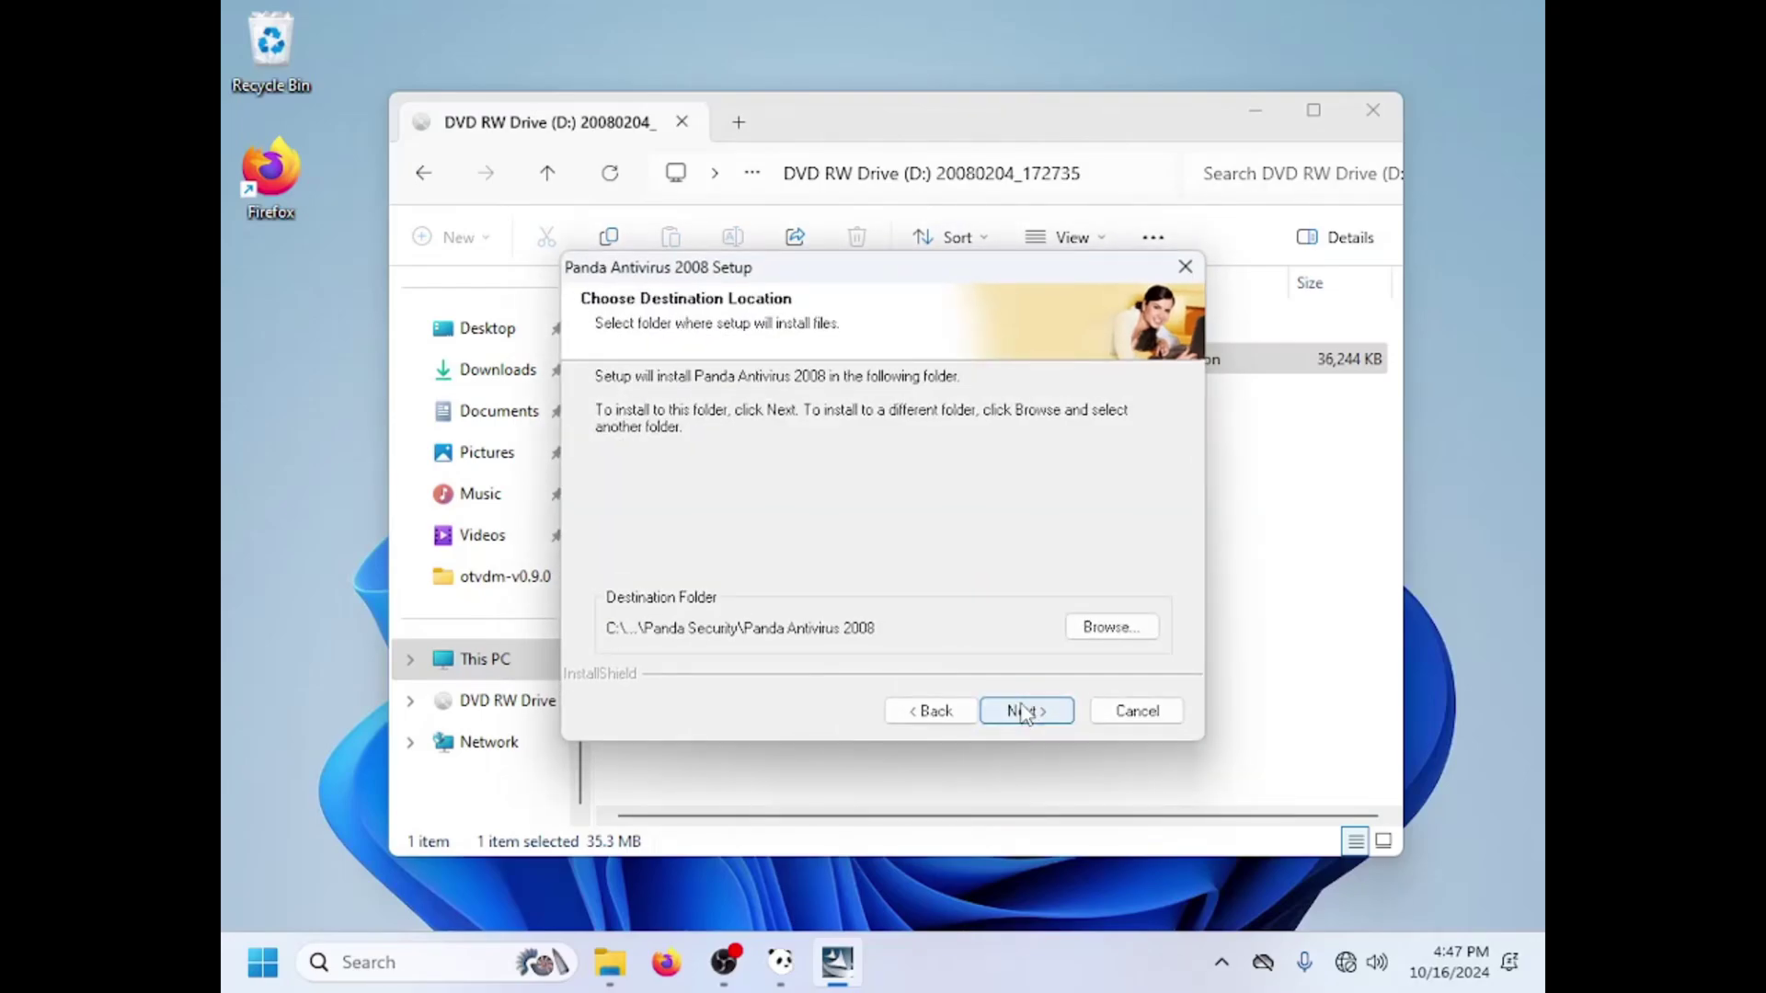
left_click(1023, 711)
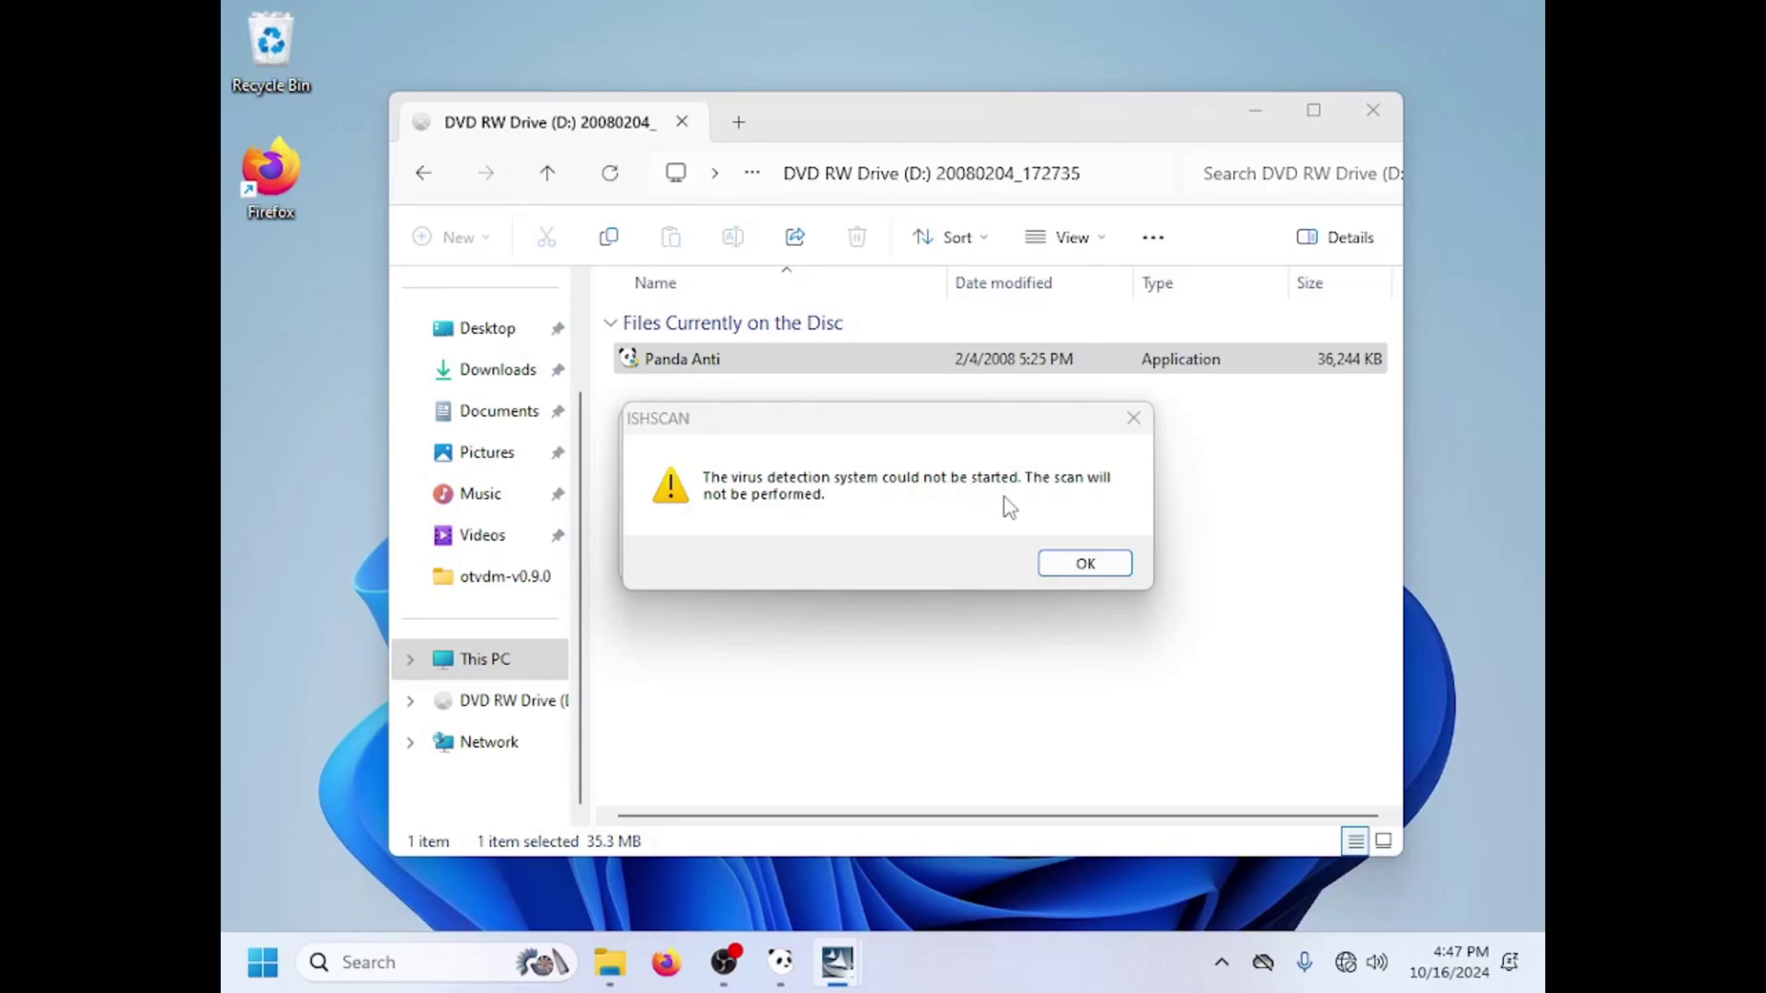
Step: Dismiss the ISHSCAN warning, untick Allow information to be sent to Panda, and continue
left_click(1085, 557)
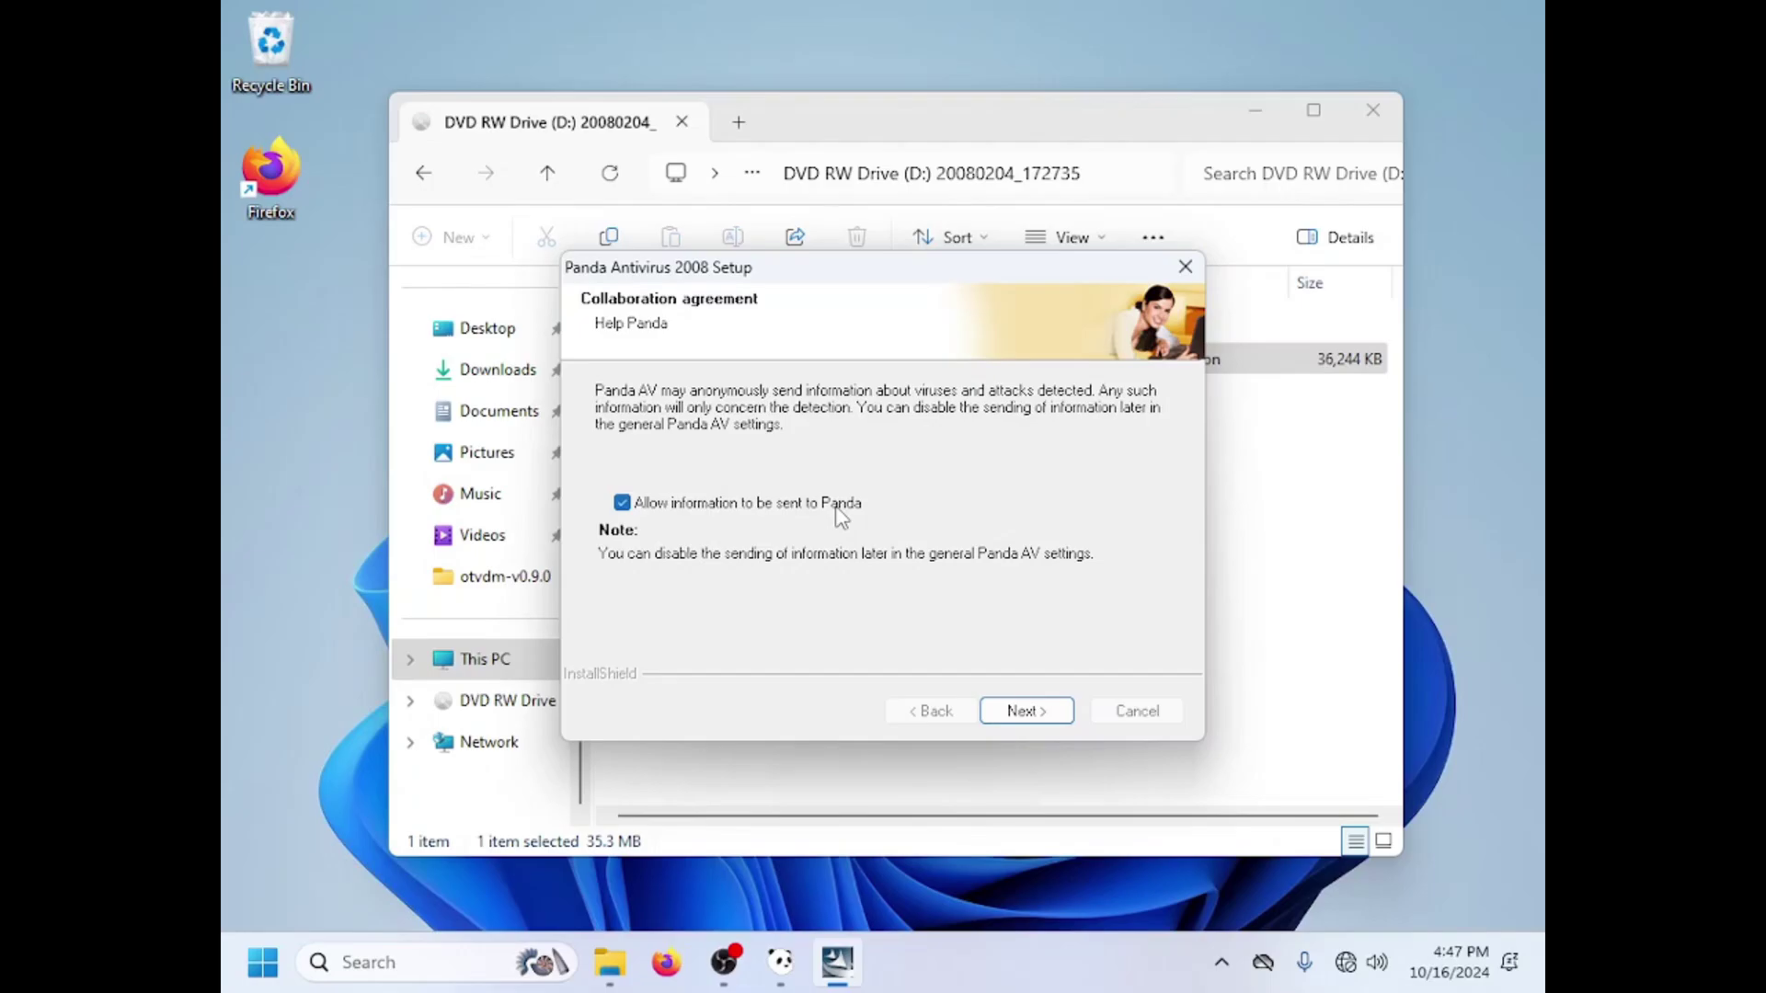
left_click(622, 502)
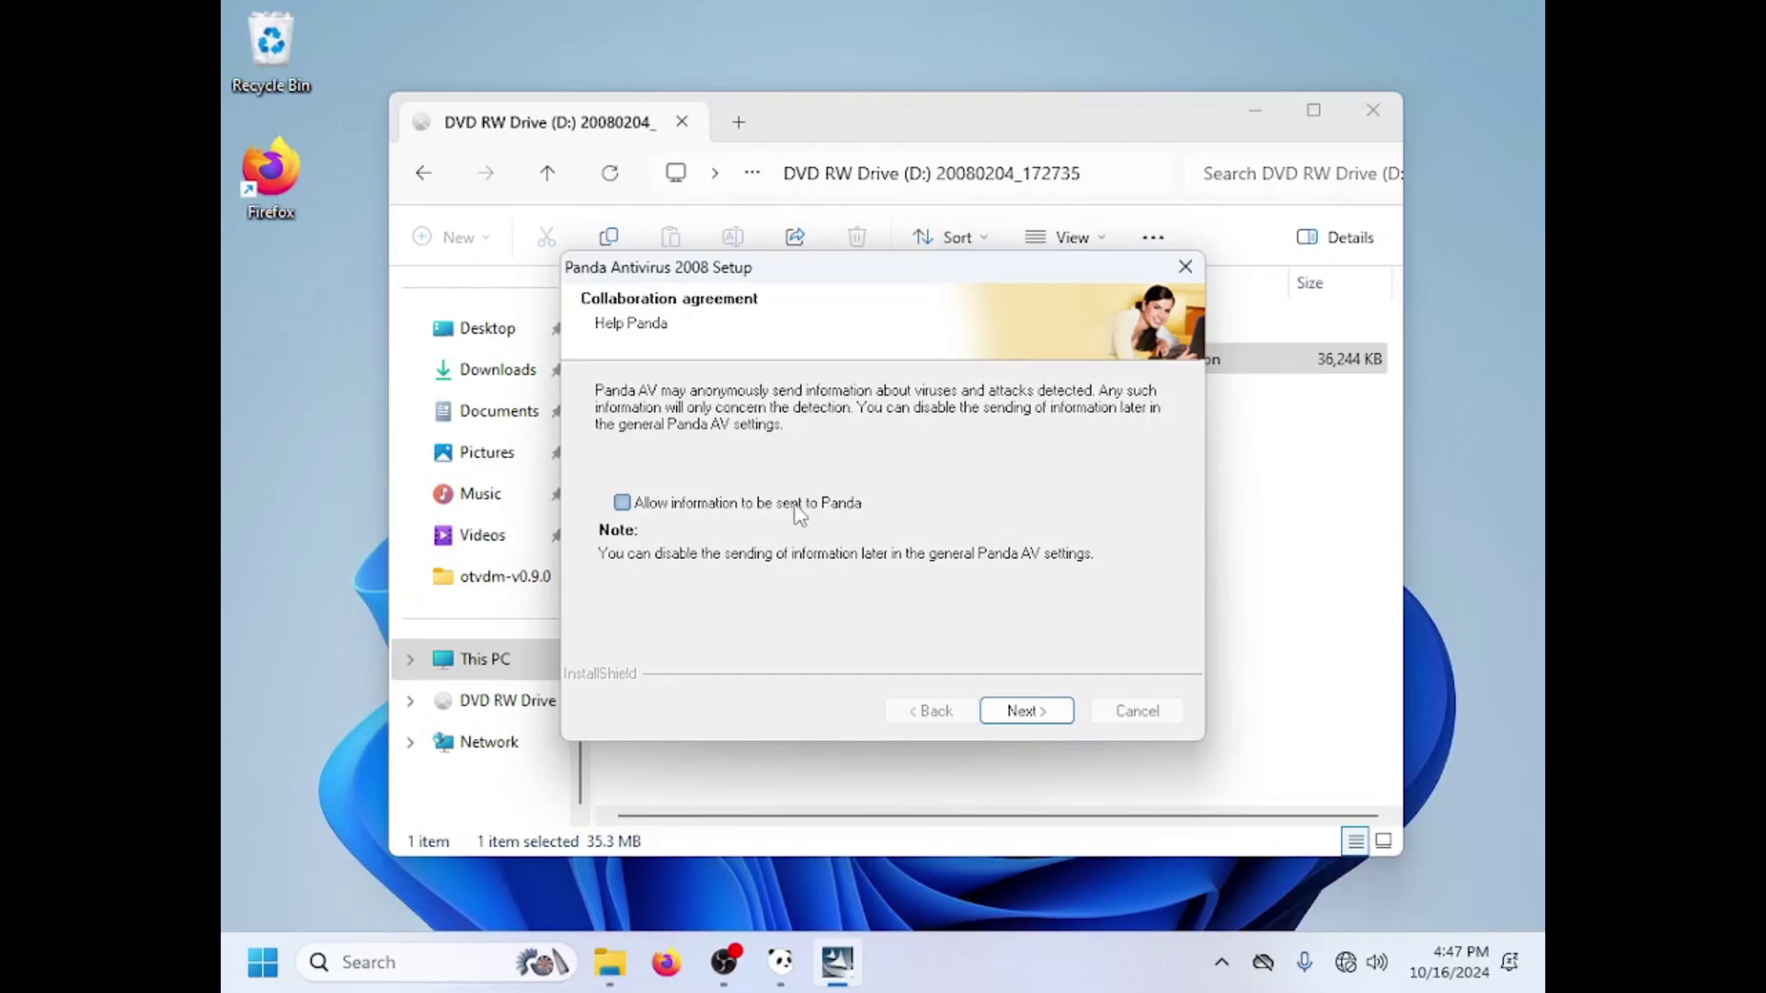
left_click(1017, 712)
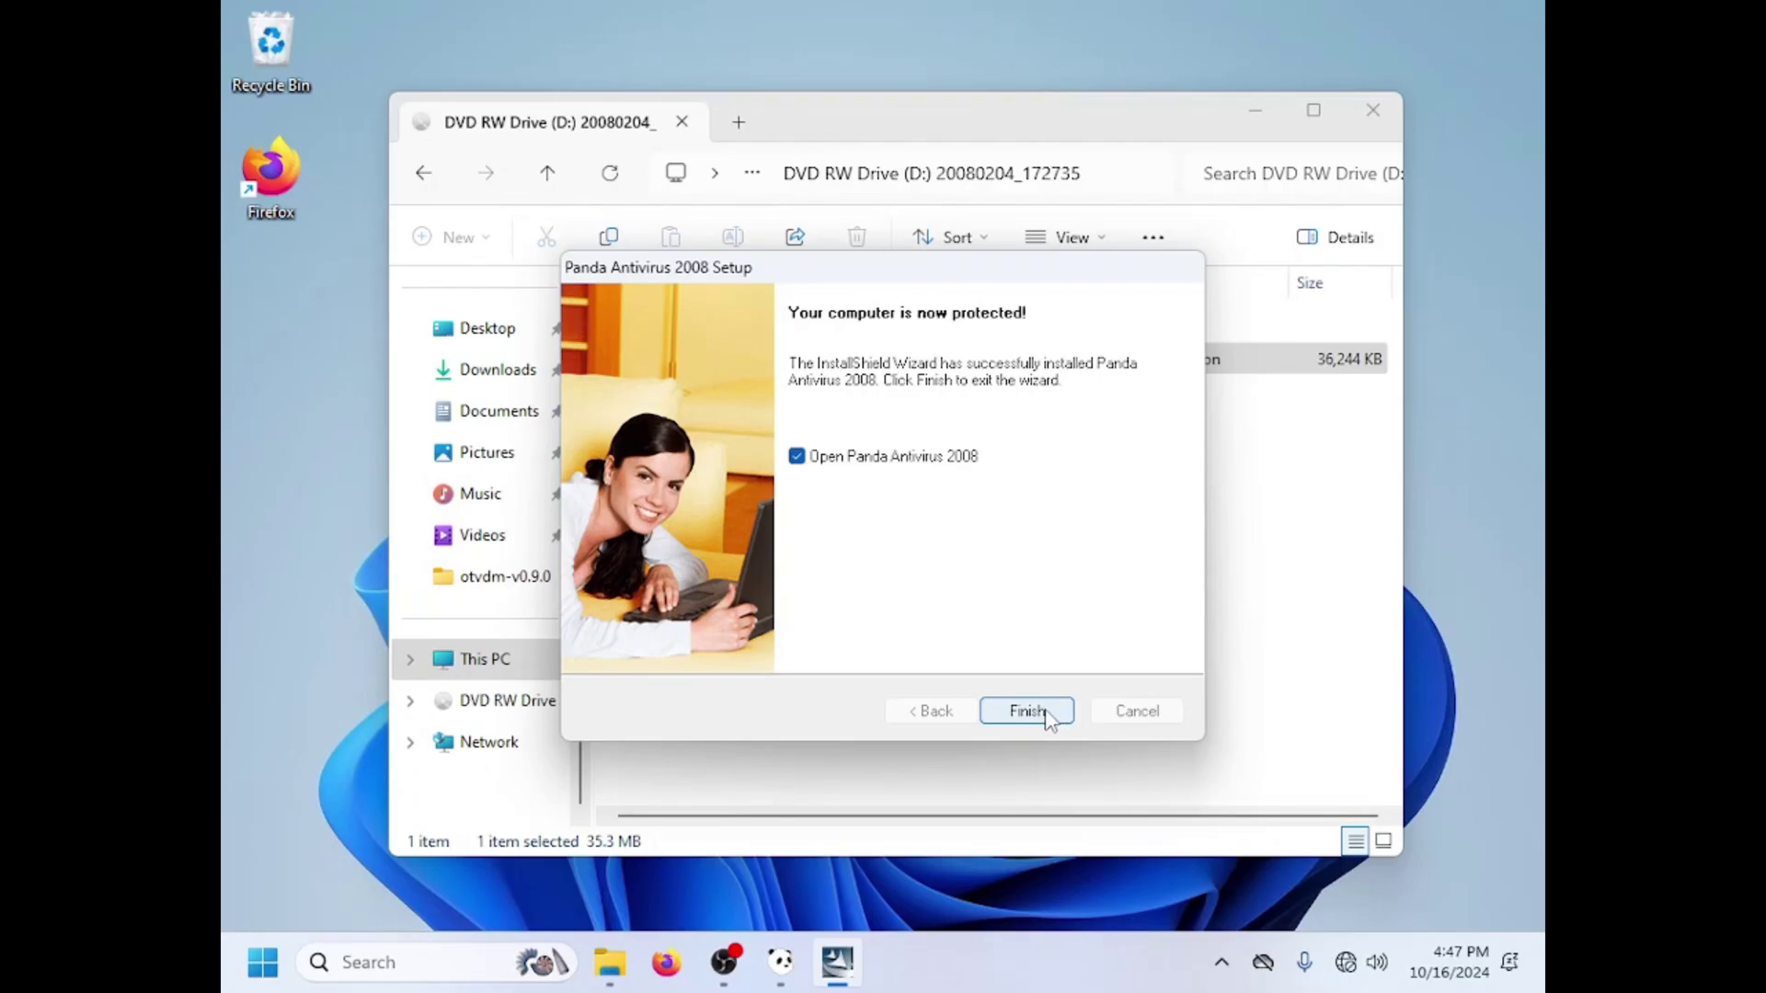
Step: Finish setup to launch Panda Antivirus 2008 and dismiss the Program Compatibility Assistant
left_click(1050, 713)
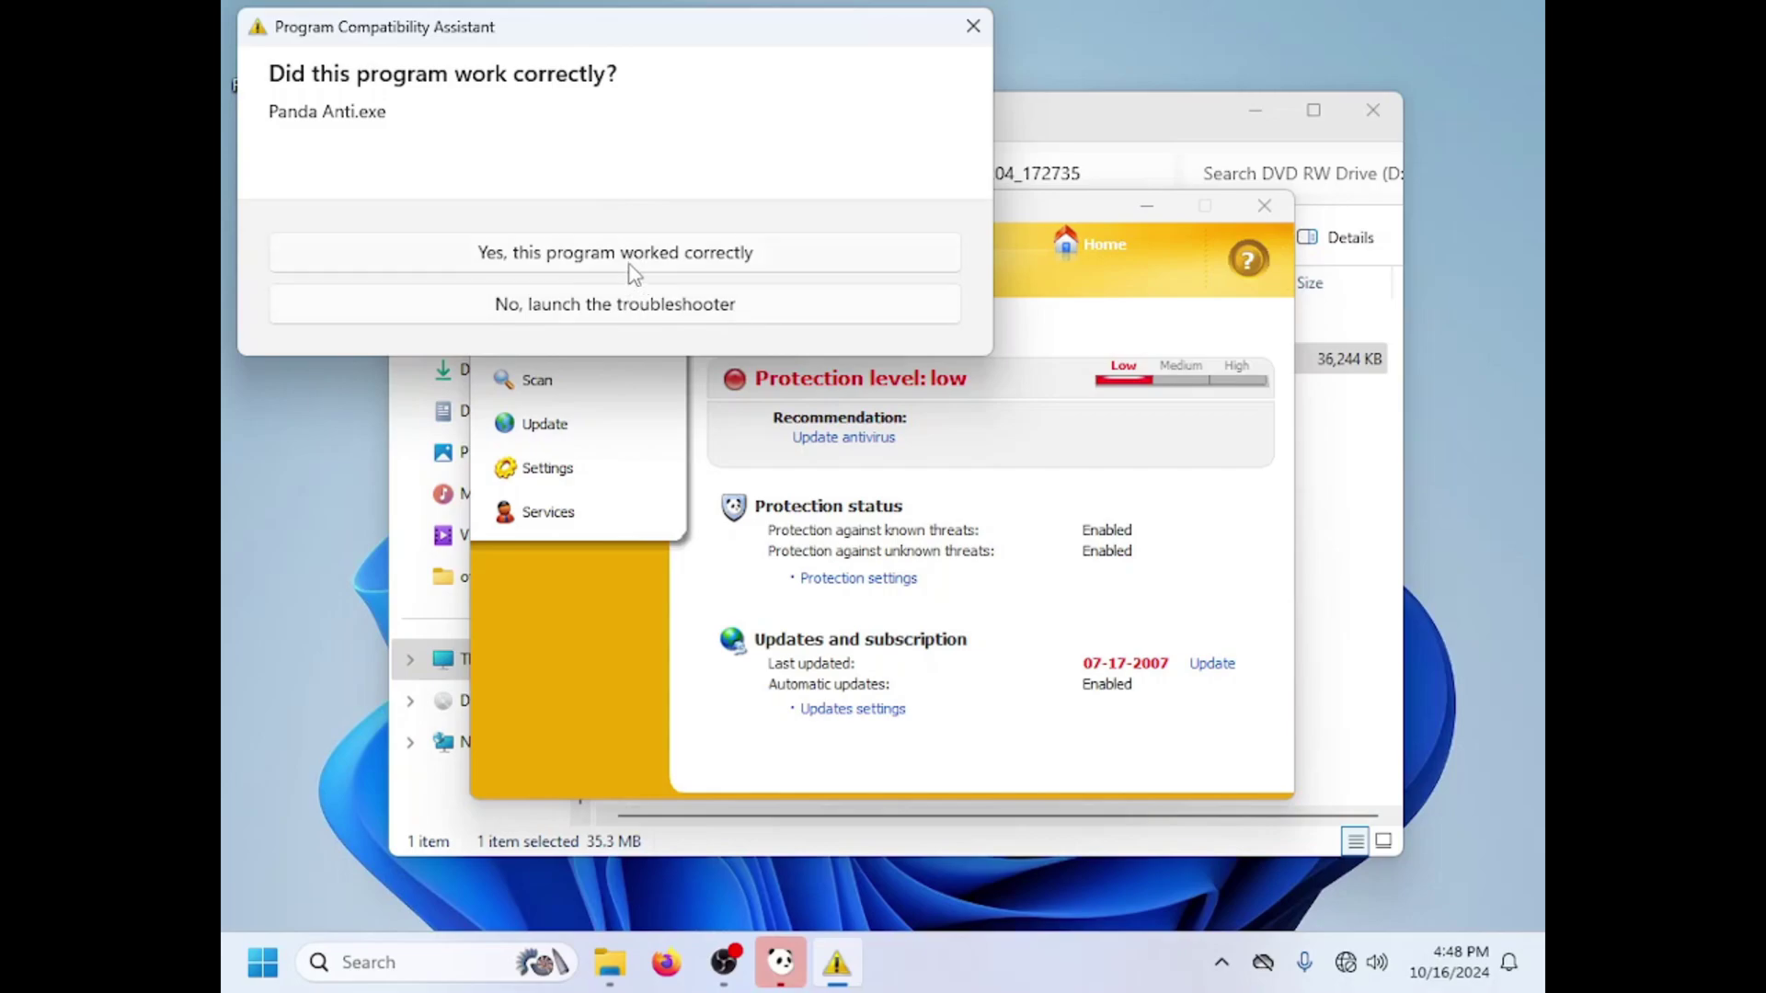
left_click(970, 27)
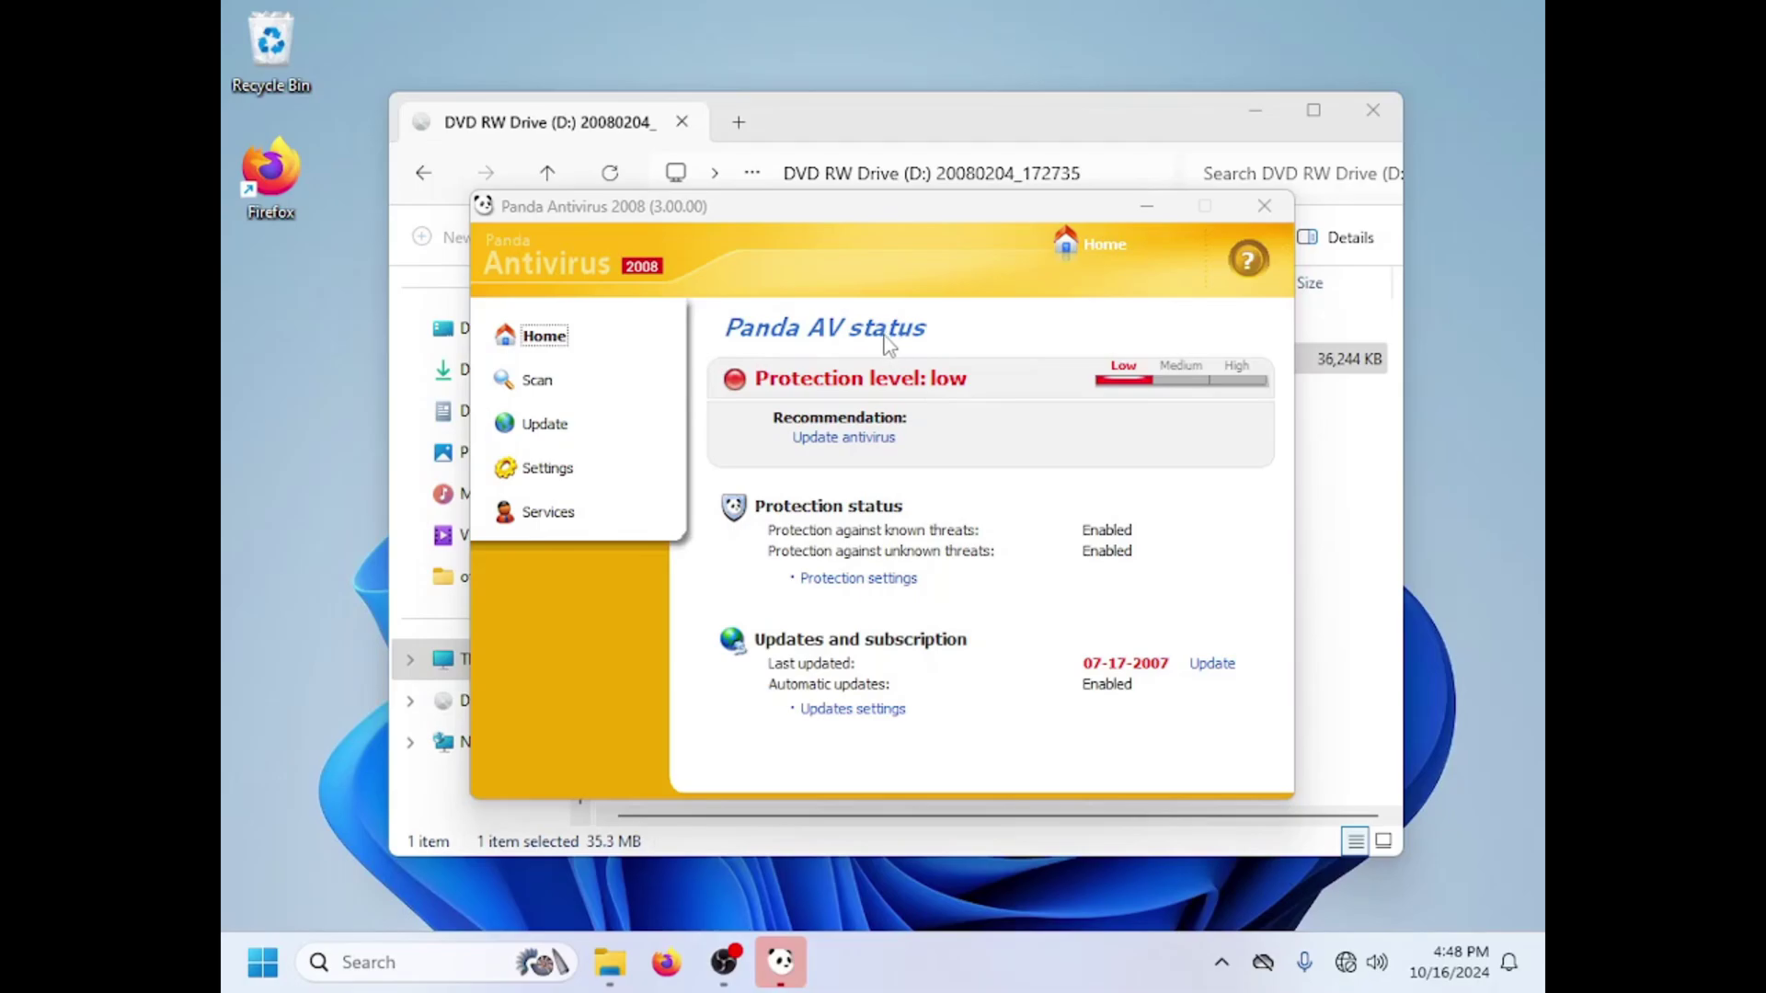
Step: Browse the Scan, Update and Settings pages, then return to the status overview
left_click(538, 381)
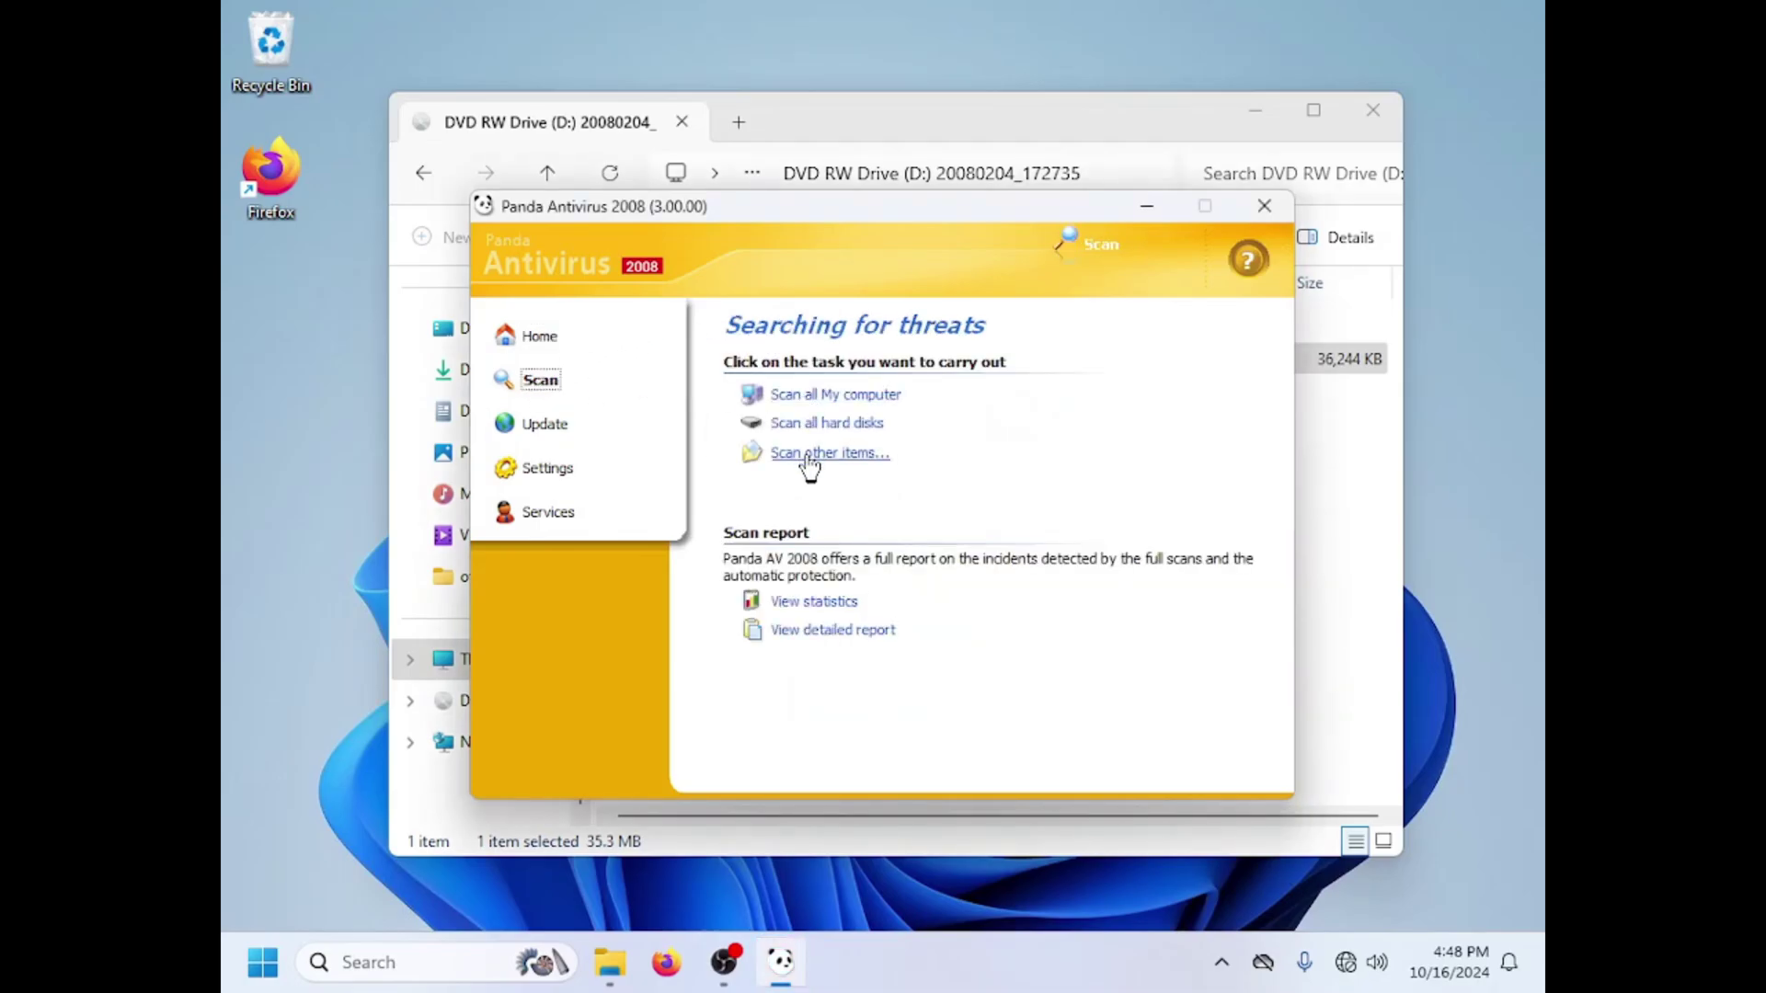
left_click(550, 425)
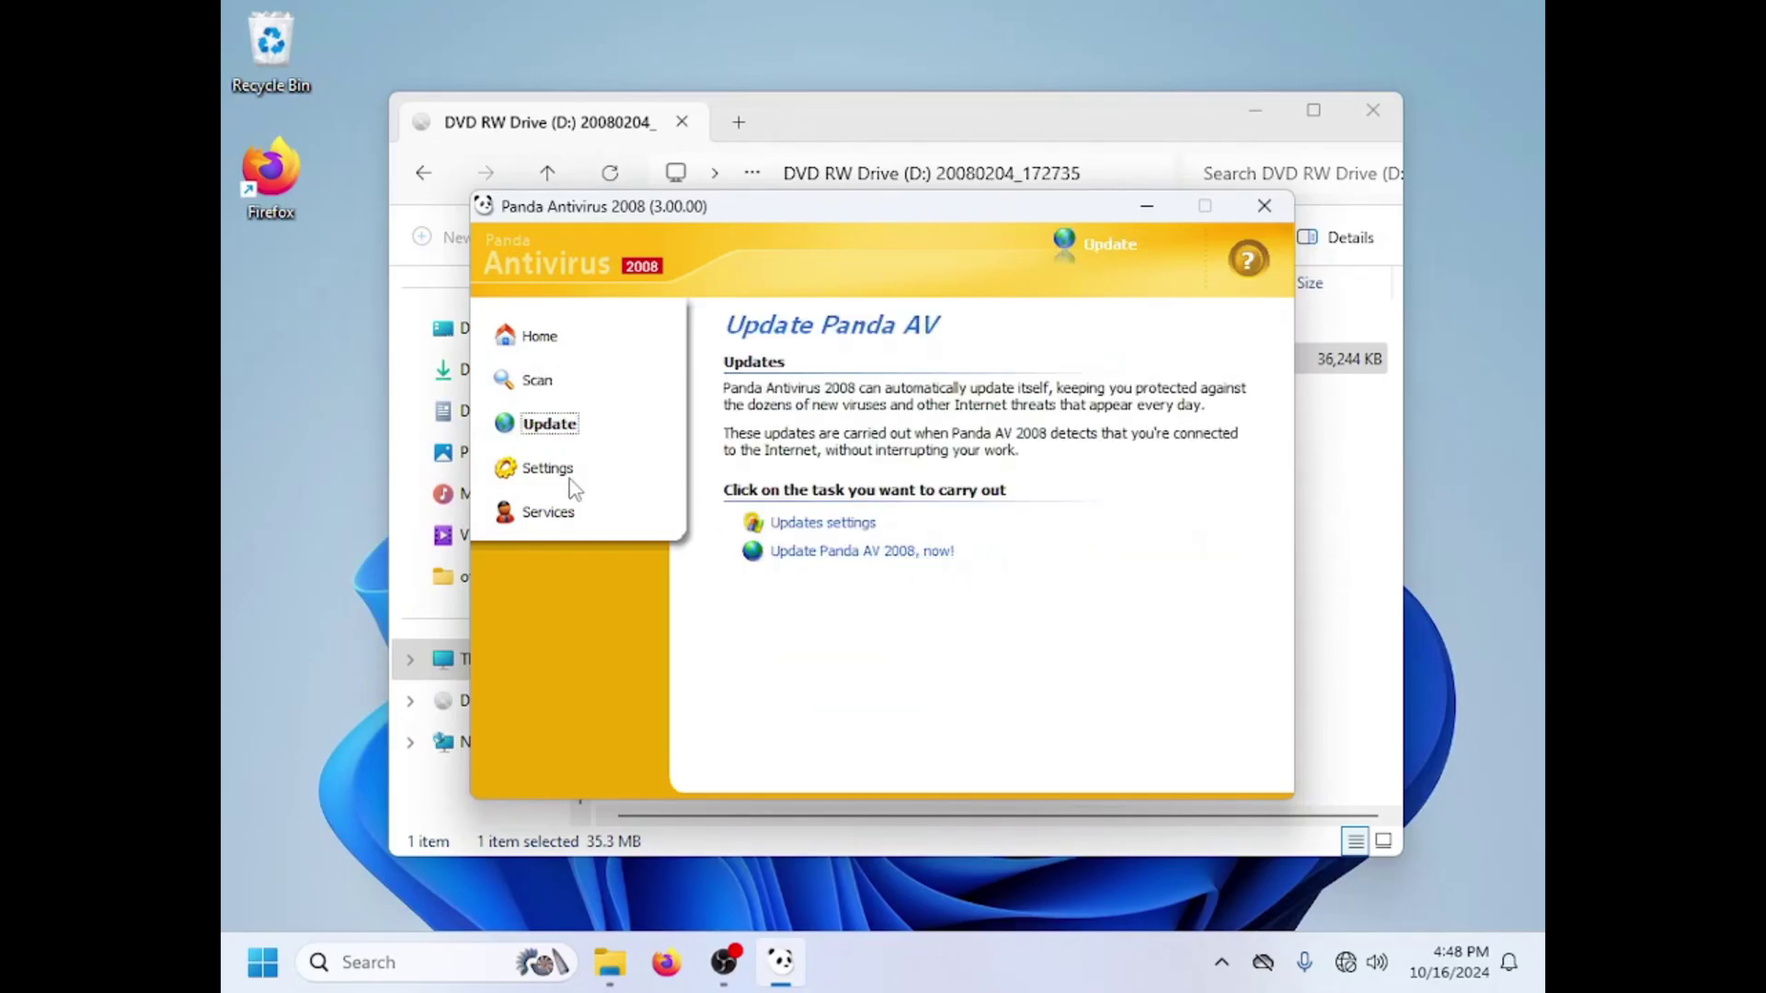
left_click(558, 474)
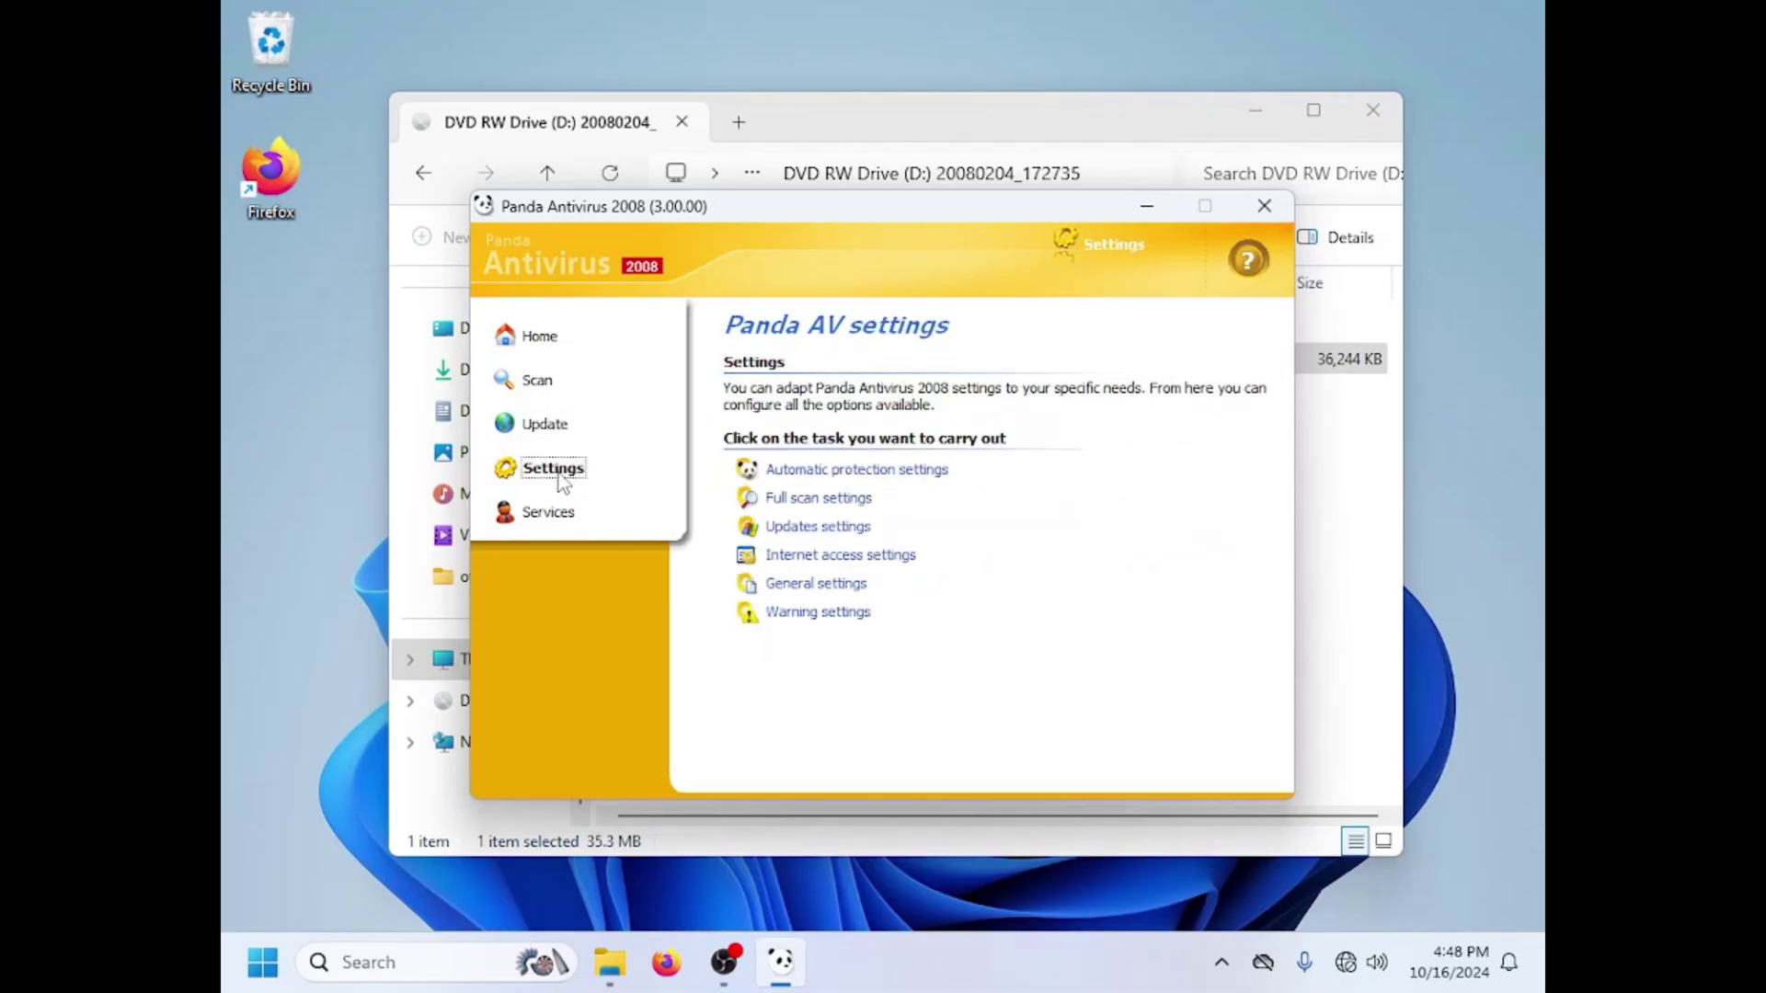
left_click(542, 340)
Step: Run a full 'Scan all My computer' scan and return to the Home status page
left_click(537, 385)
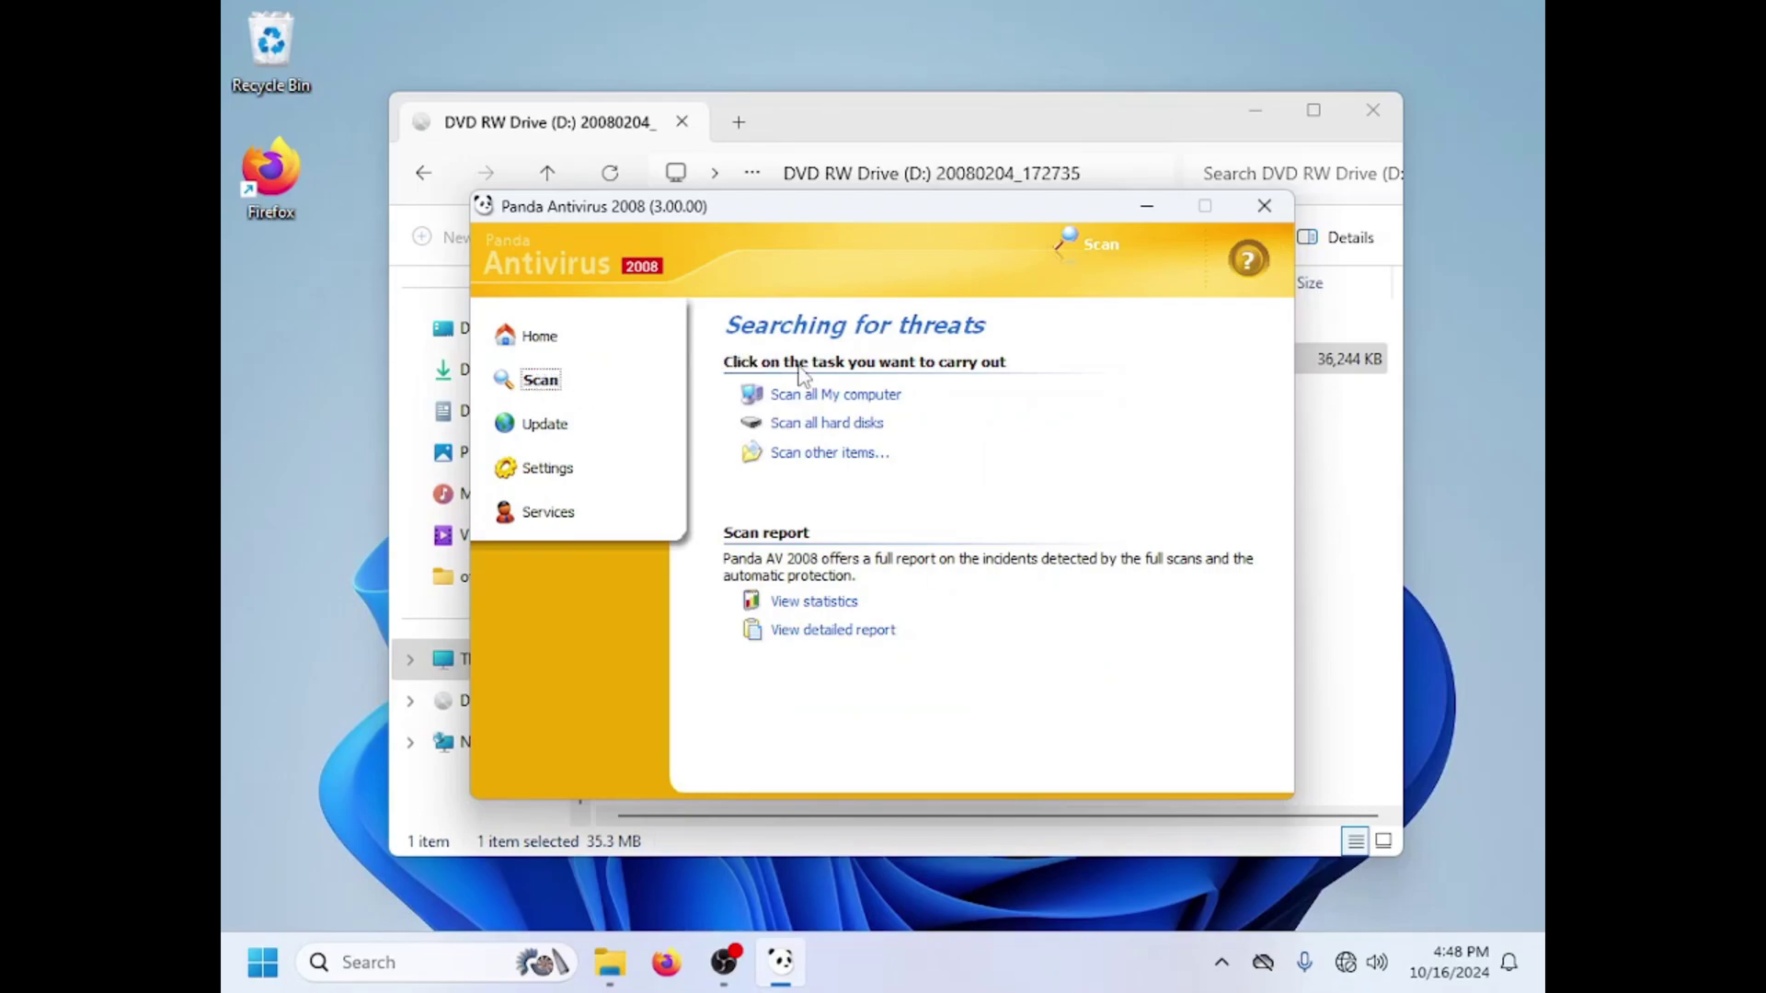
left_click(833, 395)
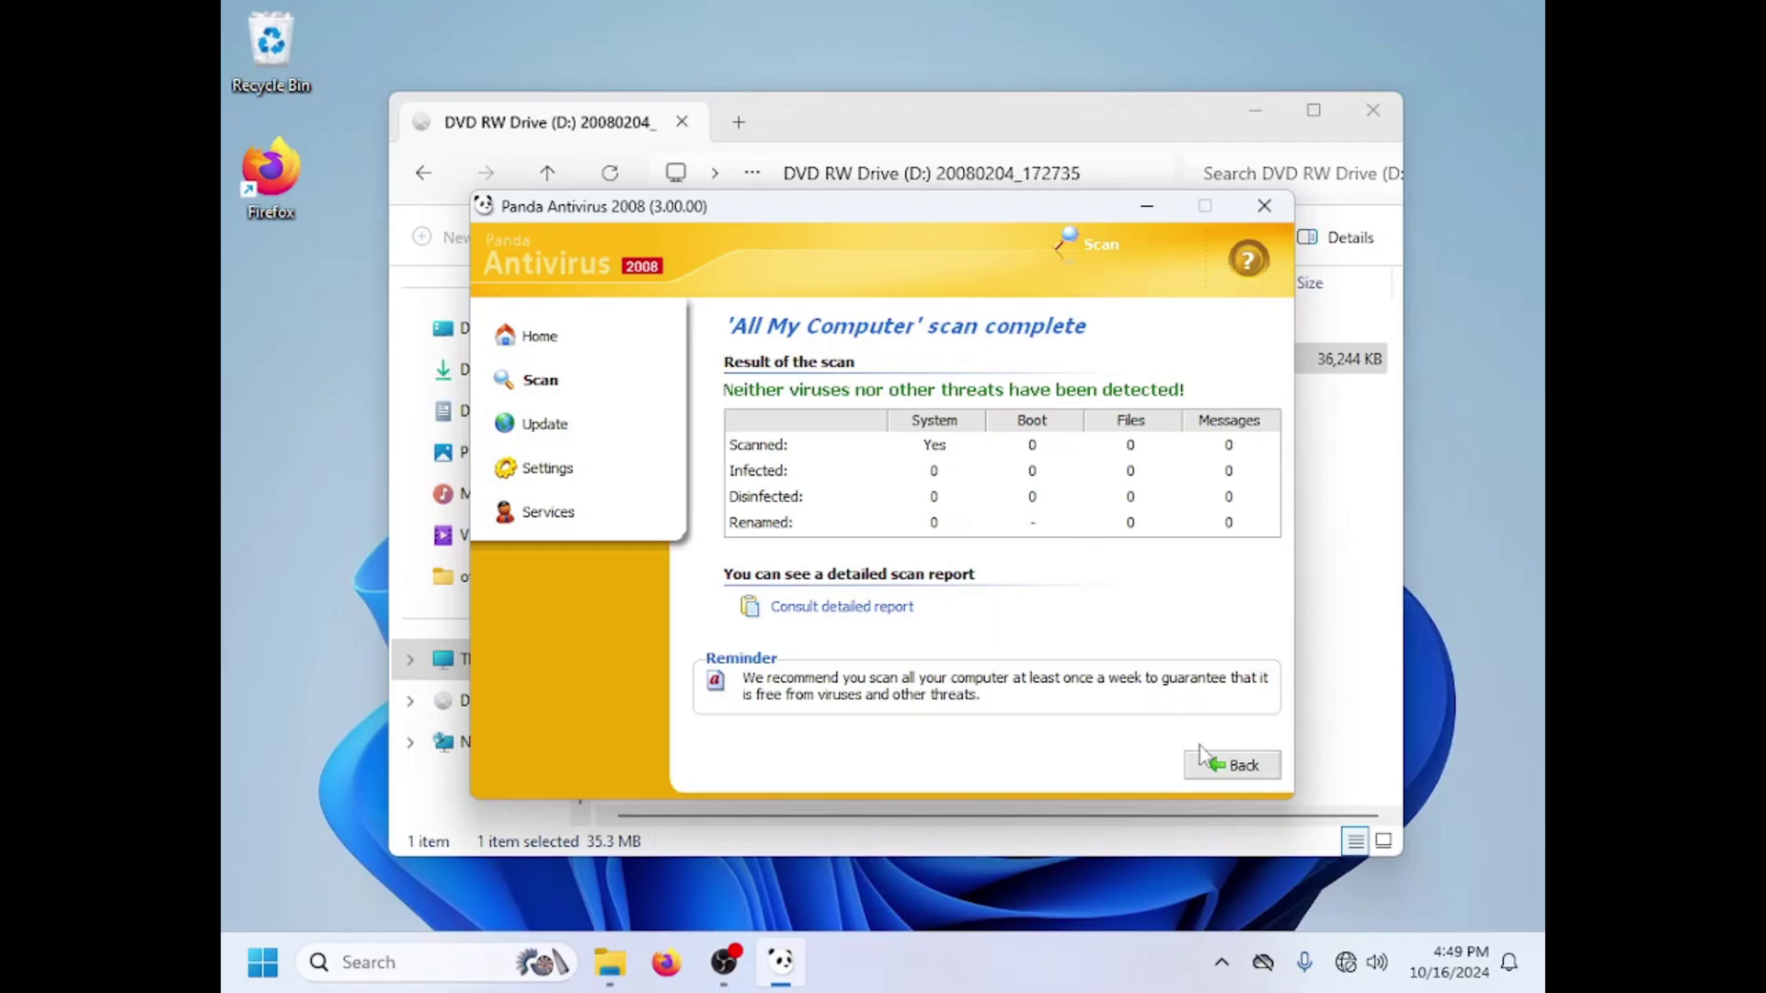
left_click(541, 350)
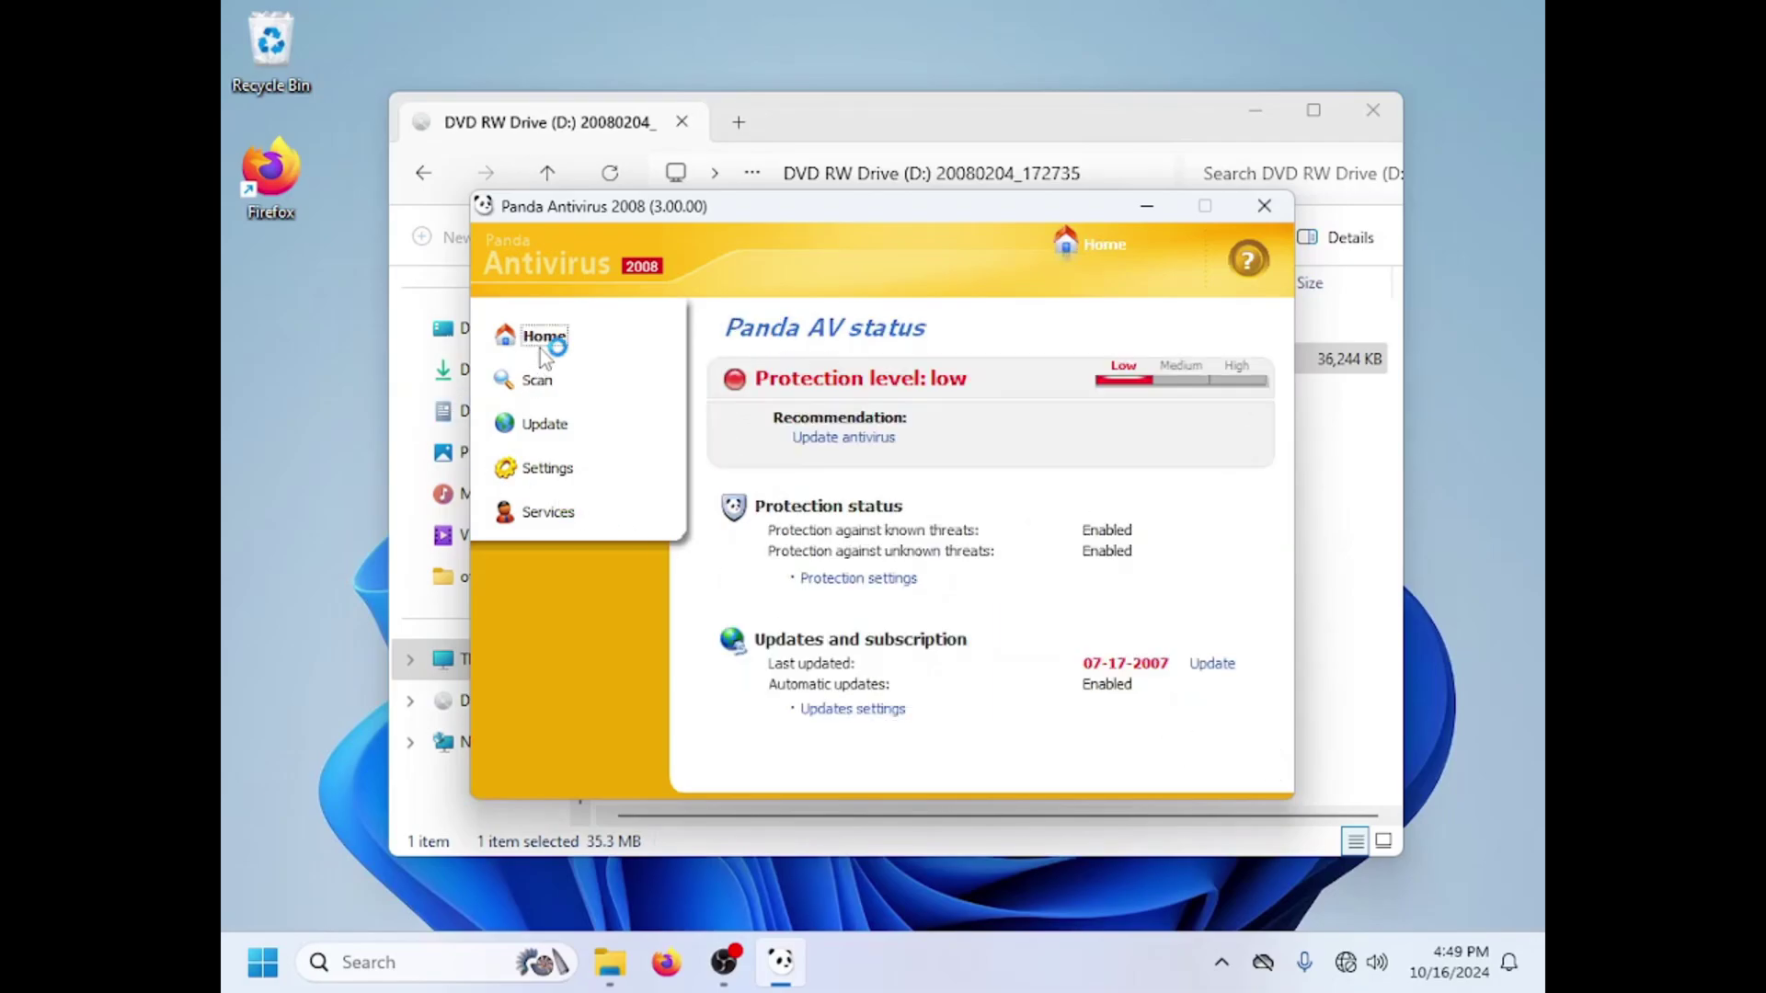
Step: Switch to the Update Panda AV page from the left navigation panel
left_click(541, 425)
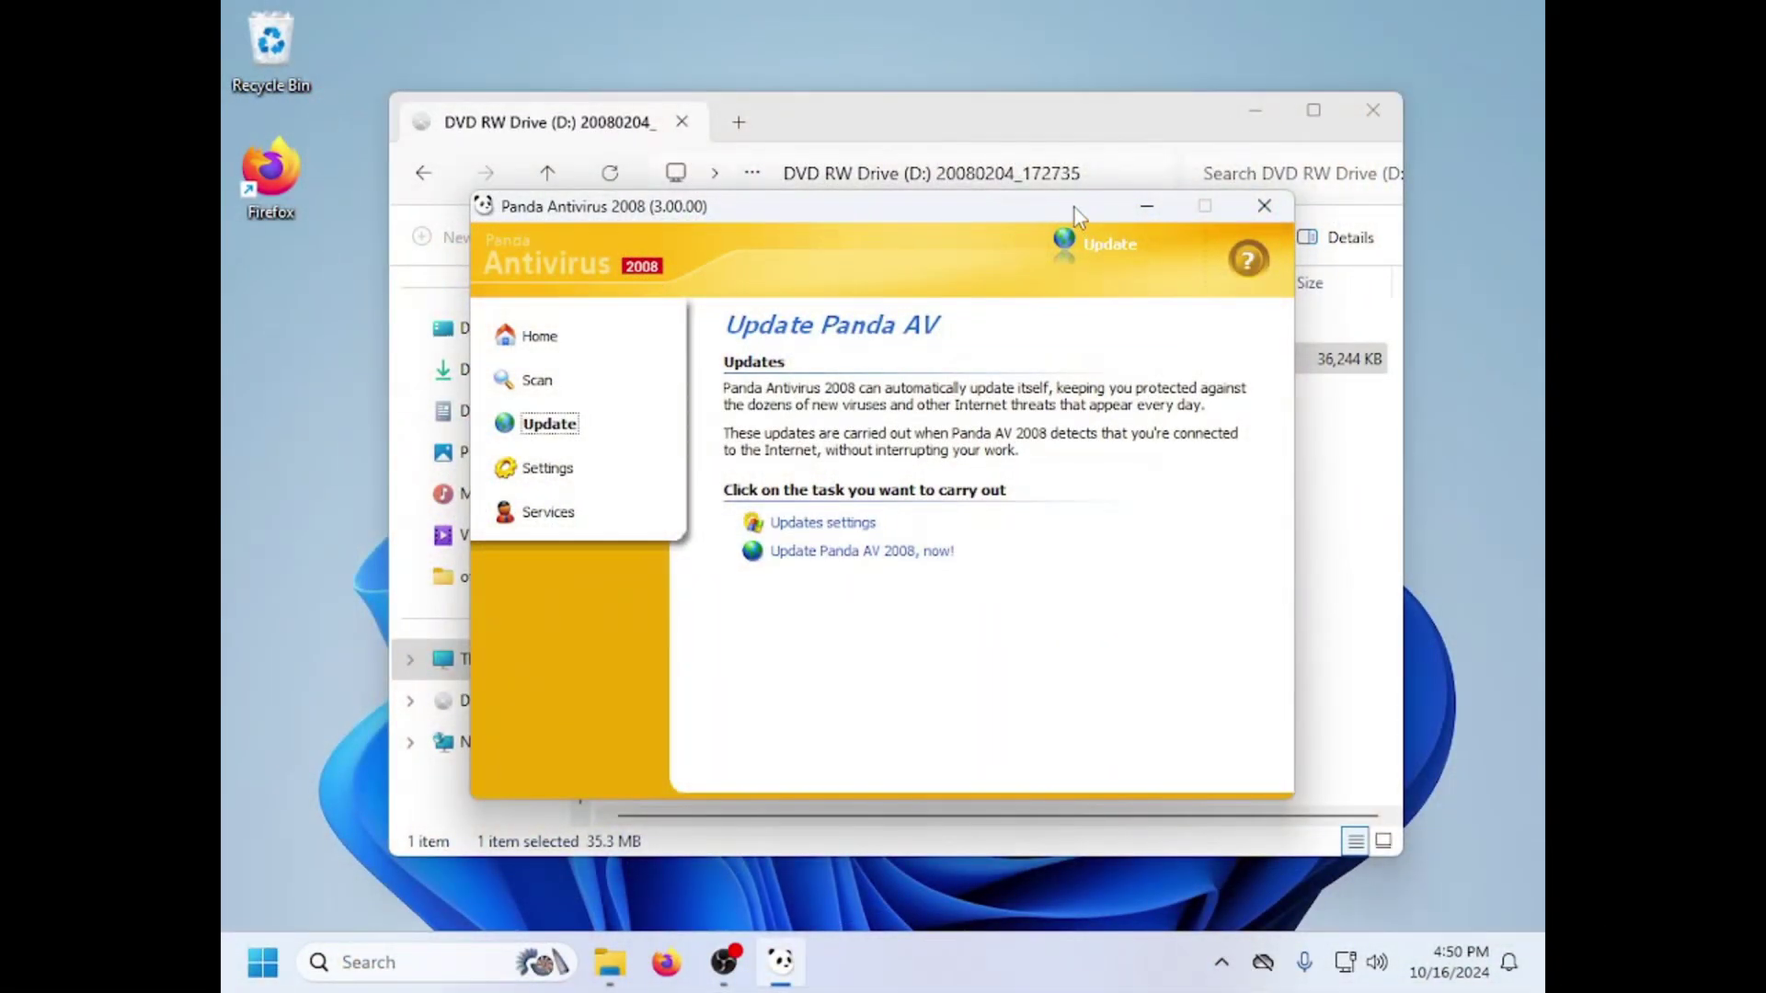
Step: Move the Panda window higher and start 'Update Panda AV 2008, now!'
left_click_drag(1074, 208, 1064, 157)
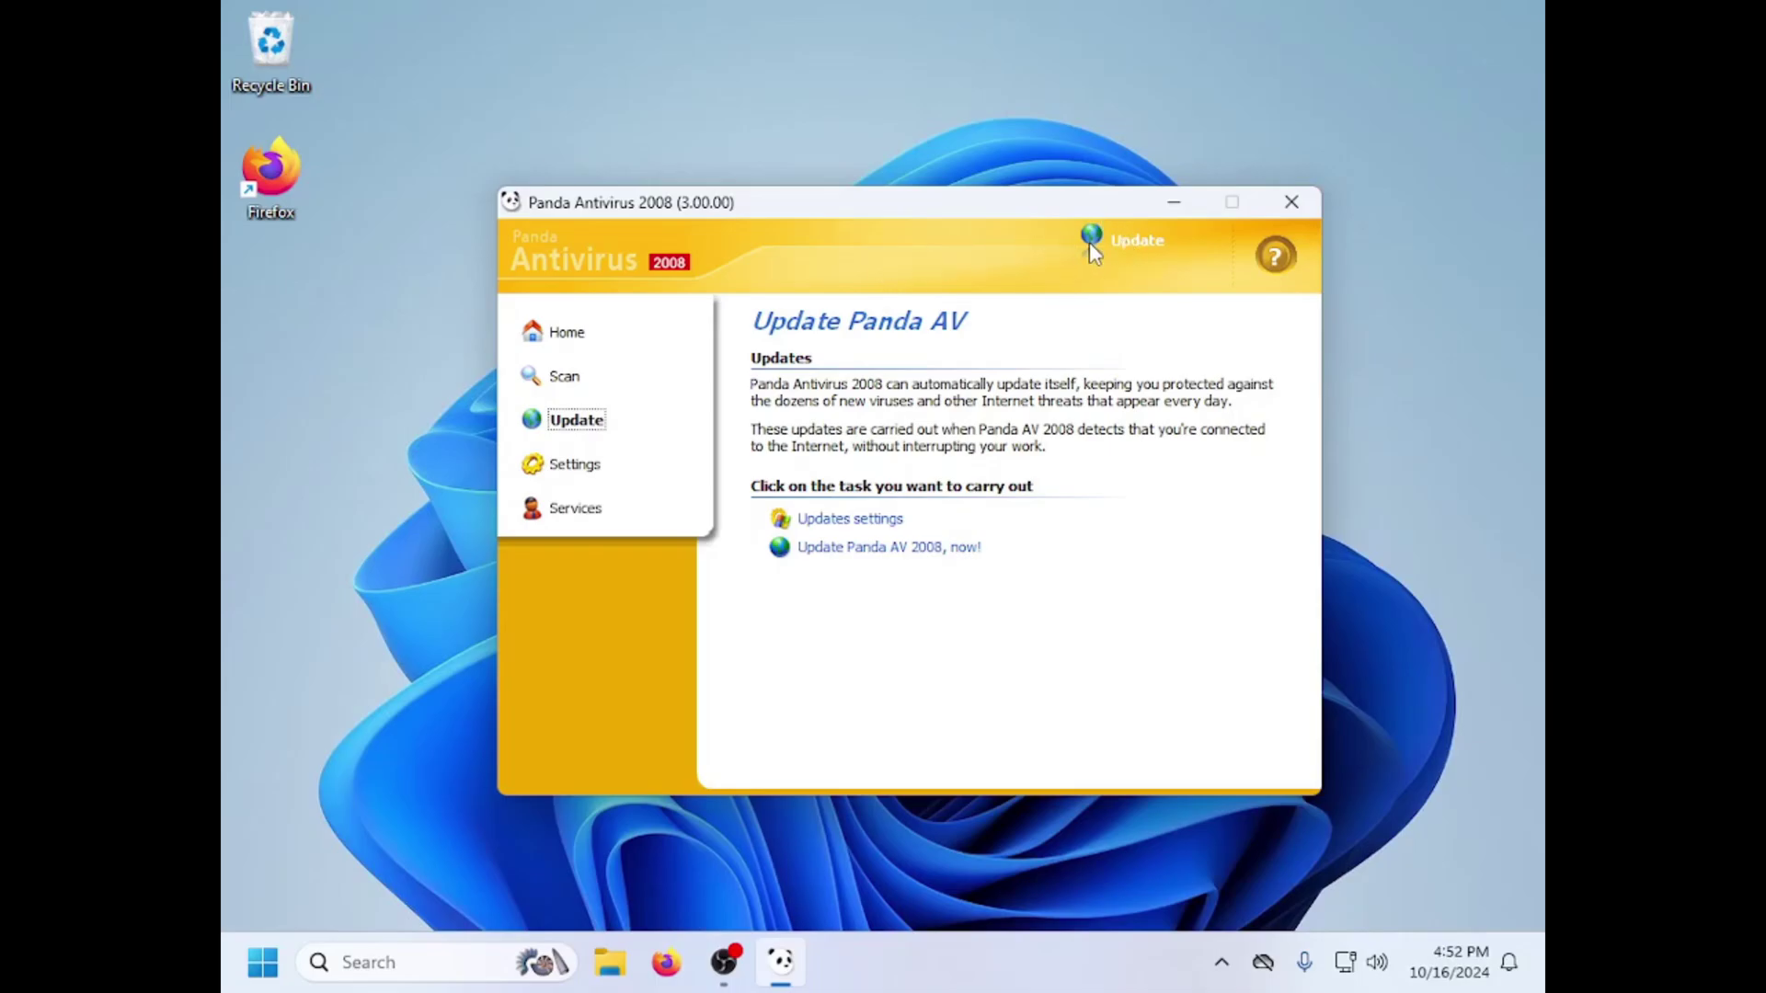
left_click(948, 551)
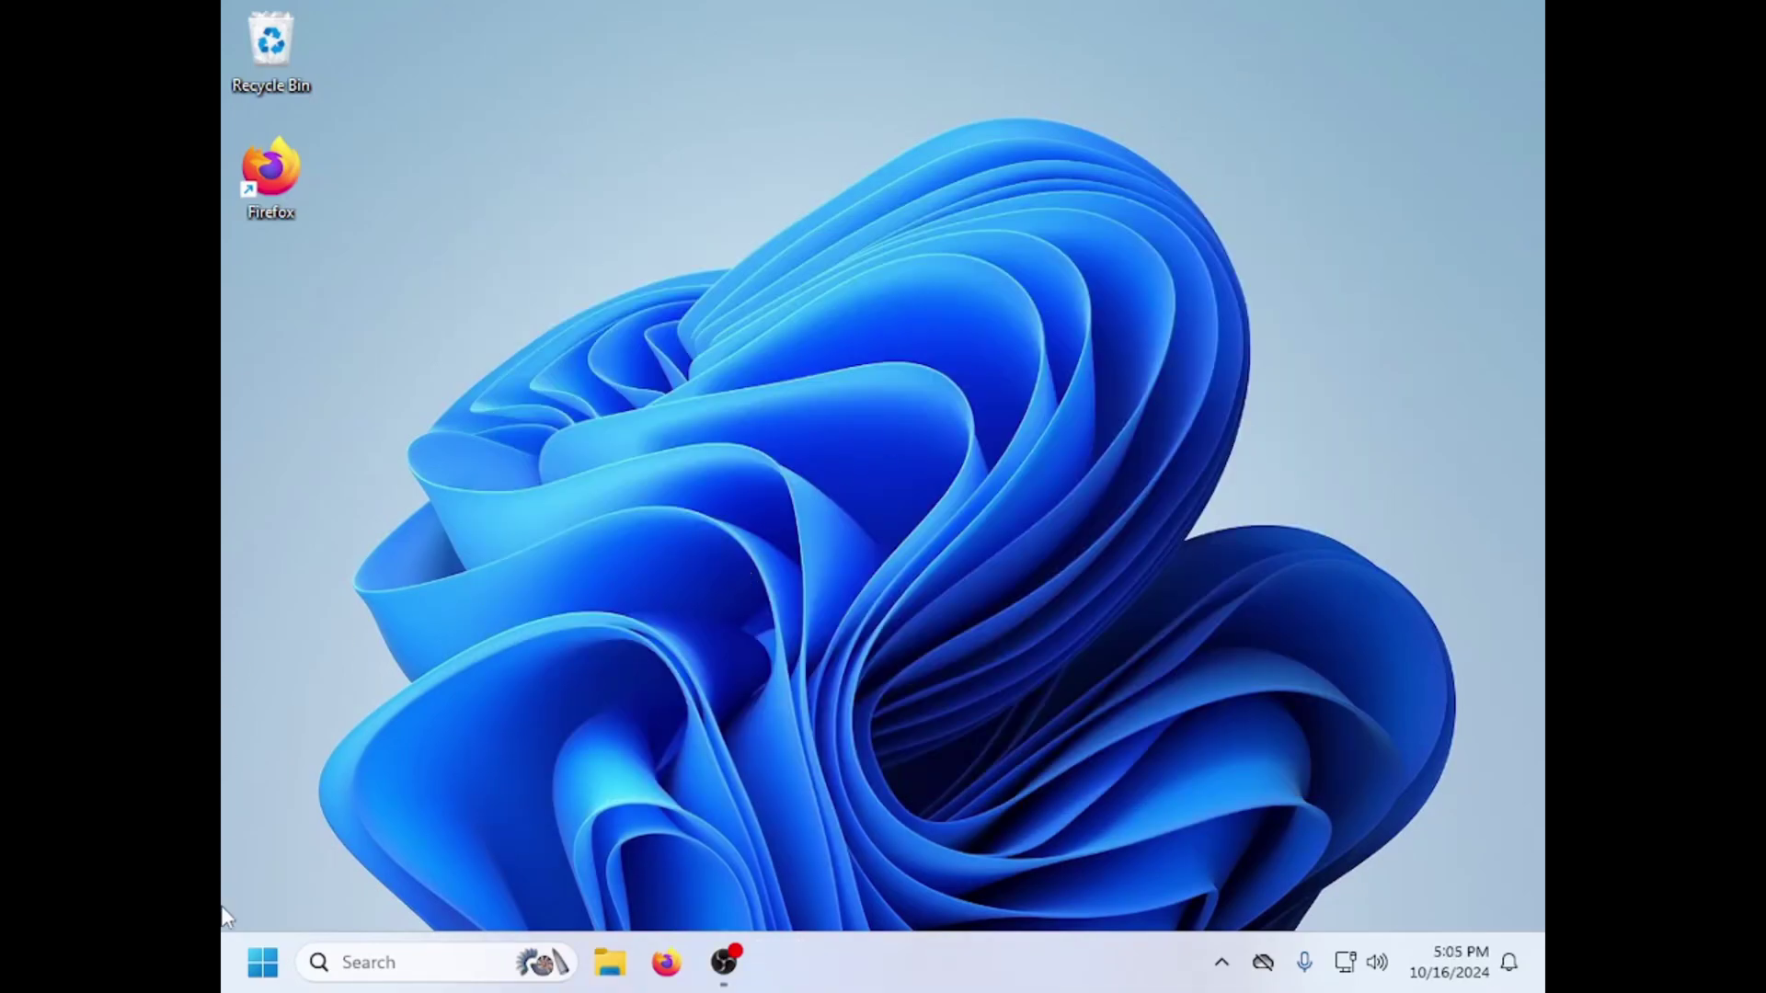
Step: Relaunch Panda Antivirus 2008 from the Start menu's Recommended list
left_click(263, 962)
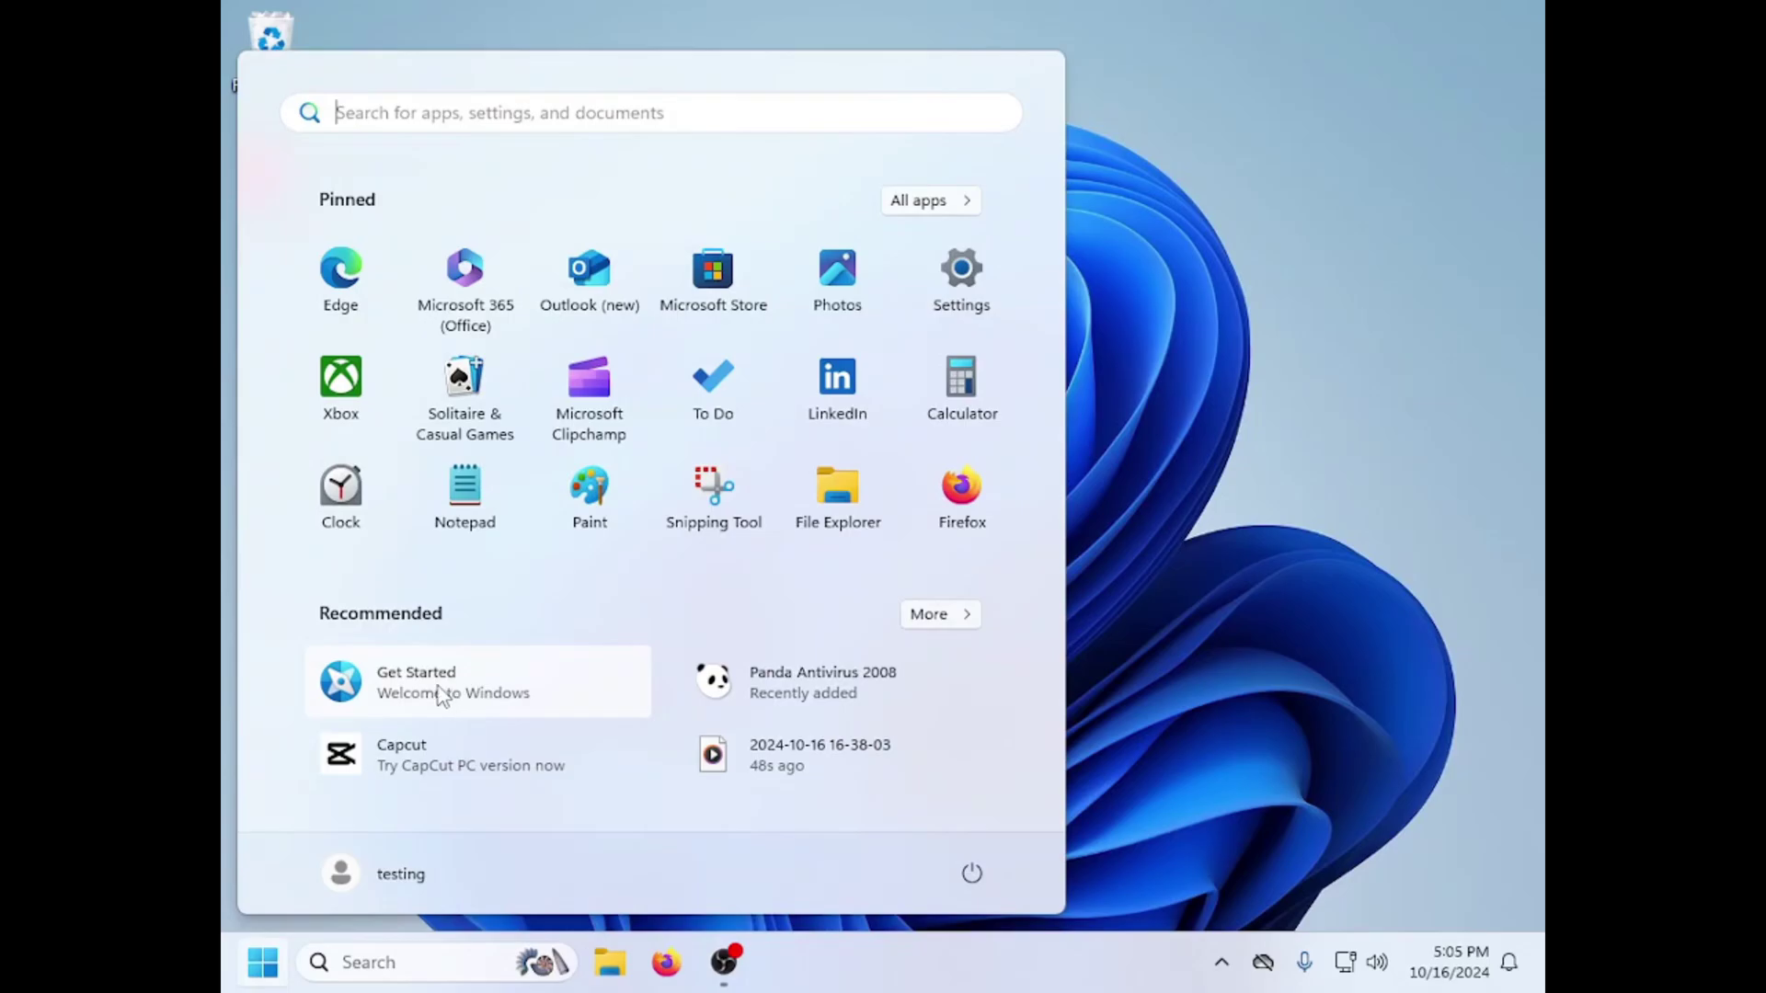
left_click(819, 683)
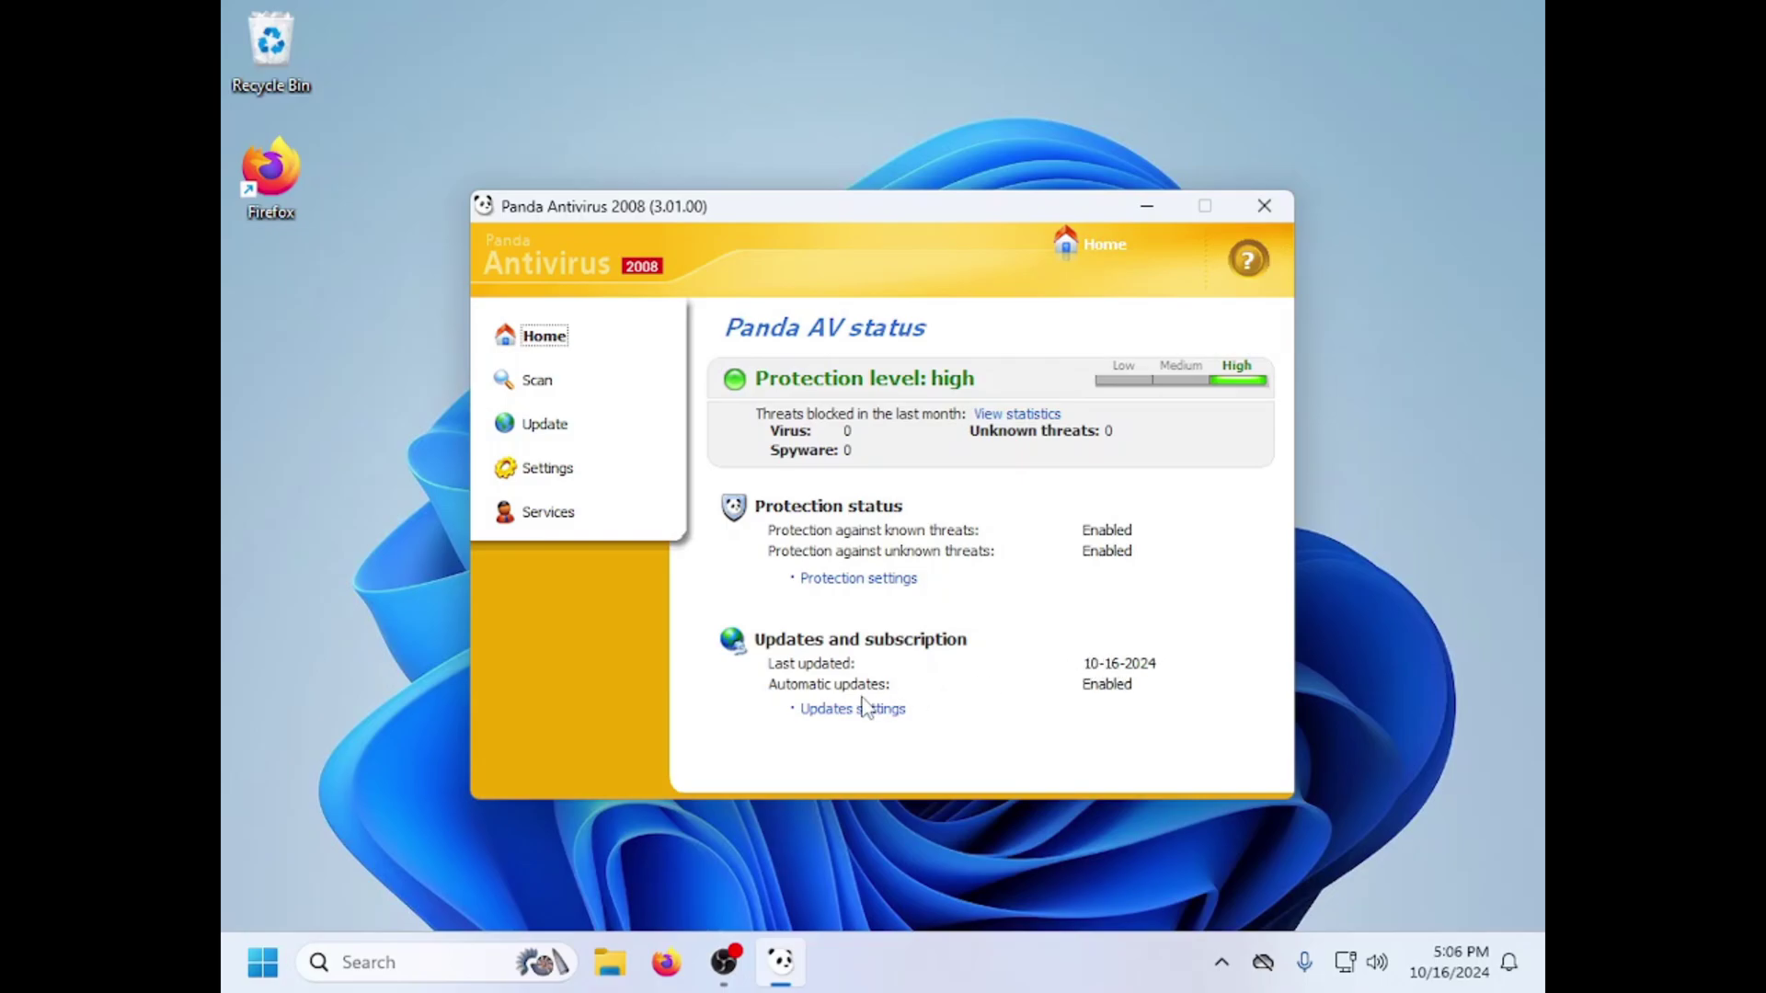
Step: Check last month's blocked-threat statistics, which show zero, then return to the overview
left_click(1019, 416)
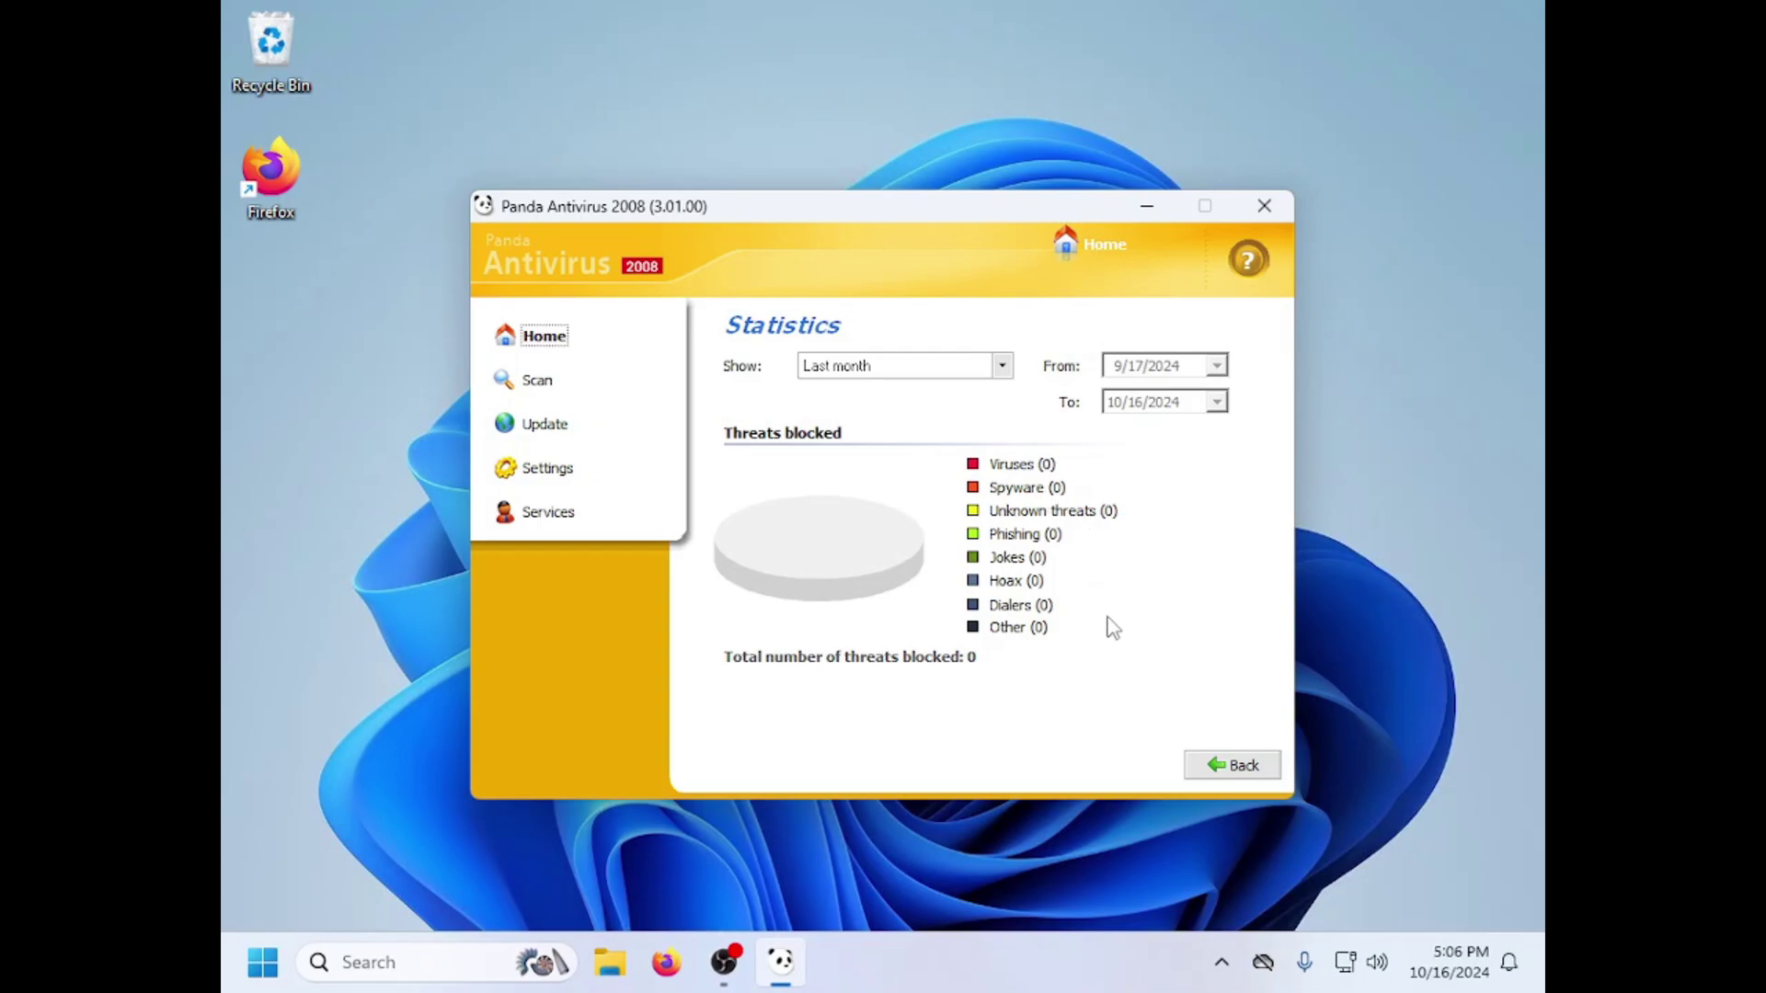
left_click(1232, 774)
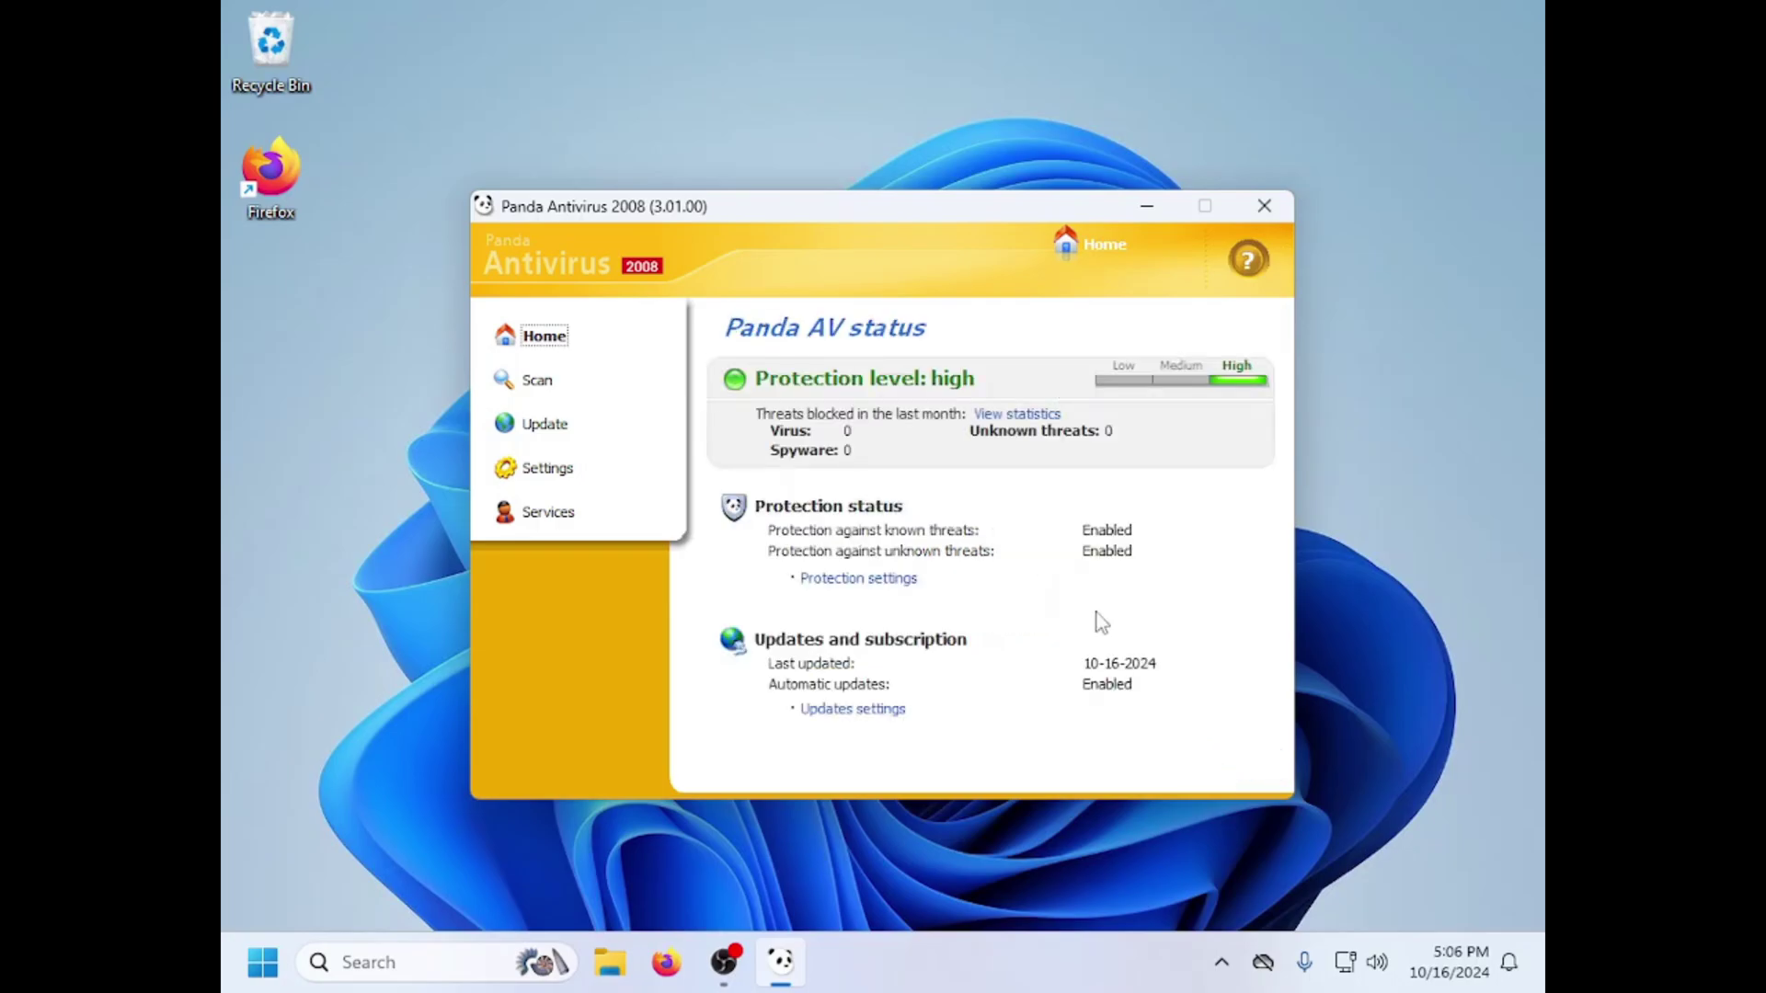
left_click(555, 380)
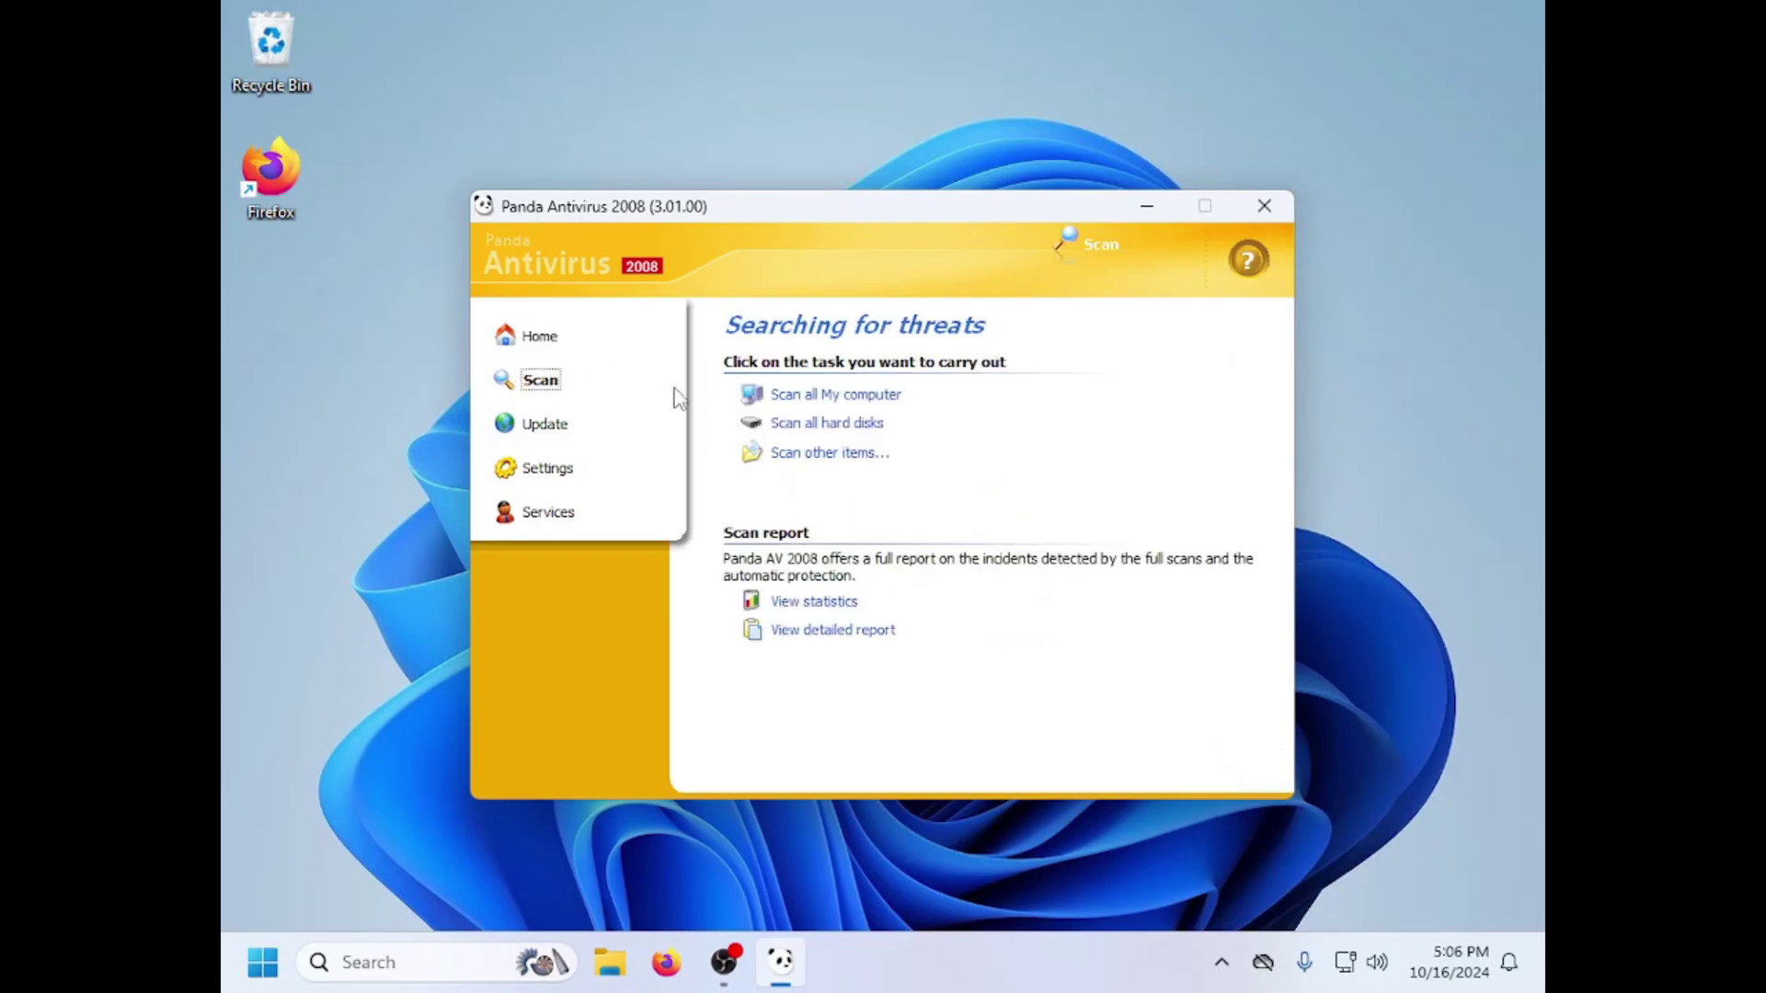
Step: Run an 'All My Computer' scan that finds no threats, then go back to the high-protection status page
left_click(810, 395)
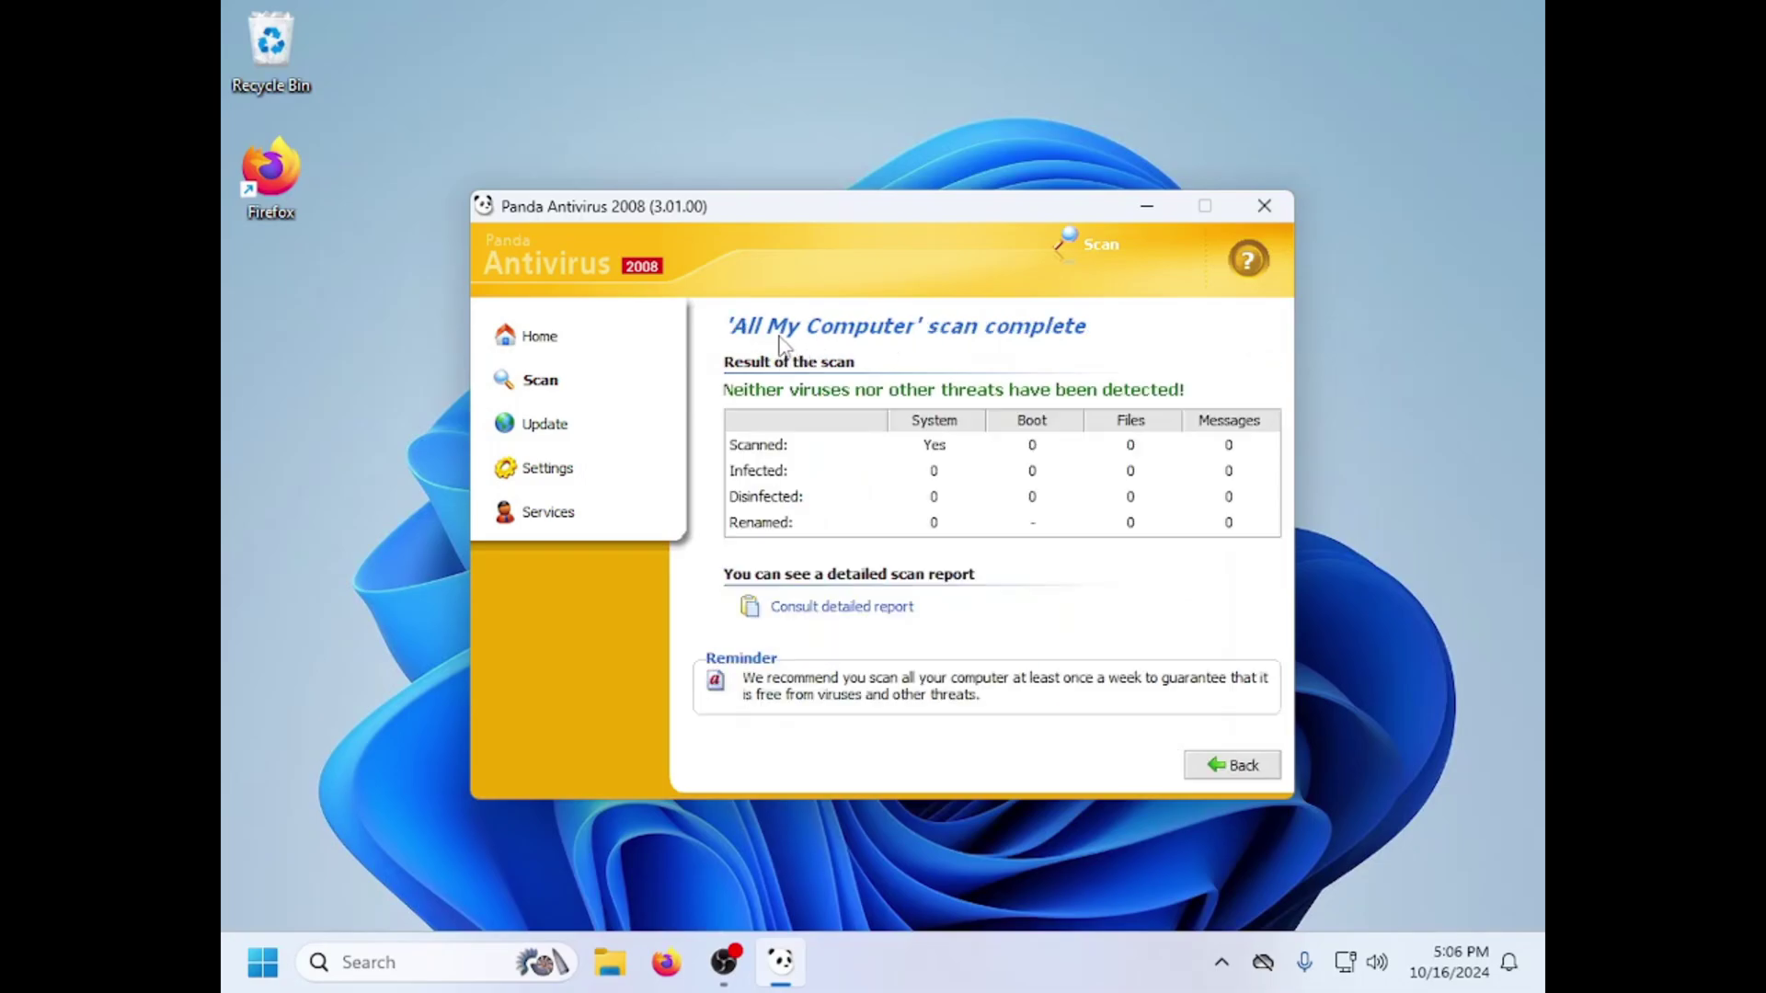
left_click(572, 425)
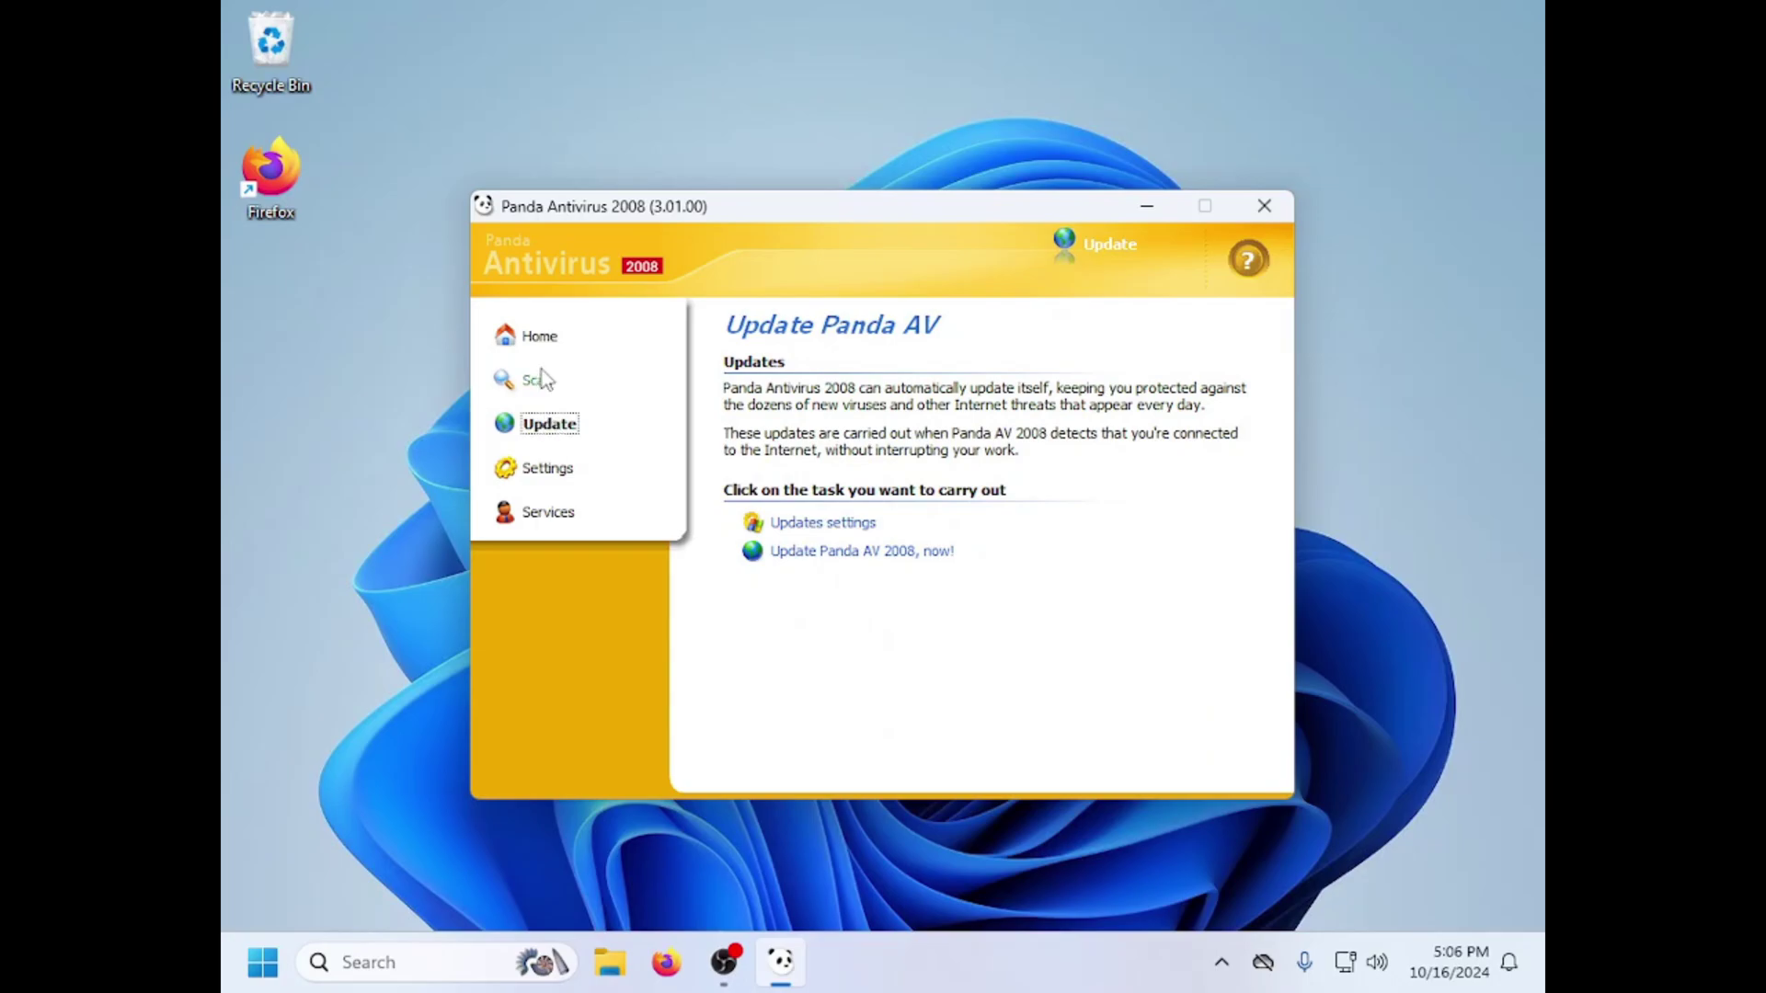
left_click(545, 339)
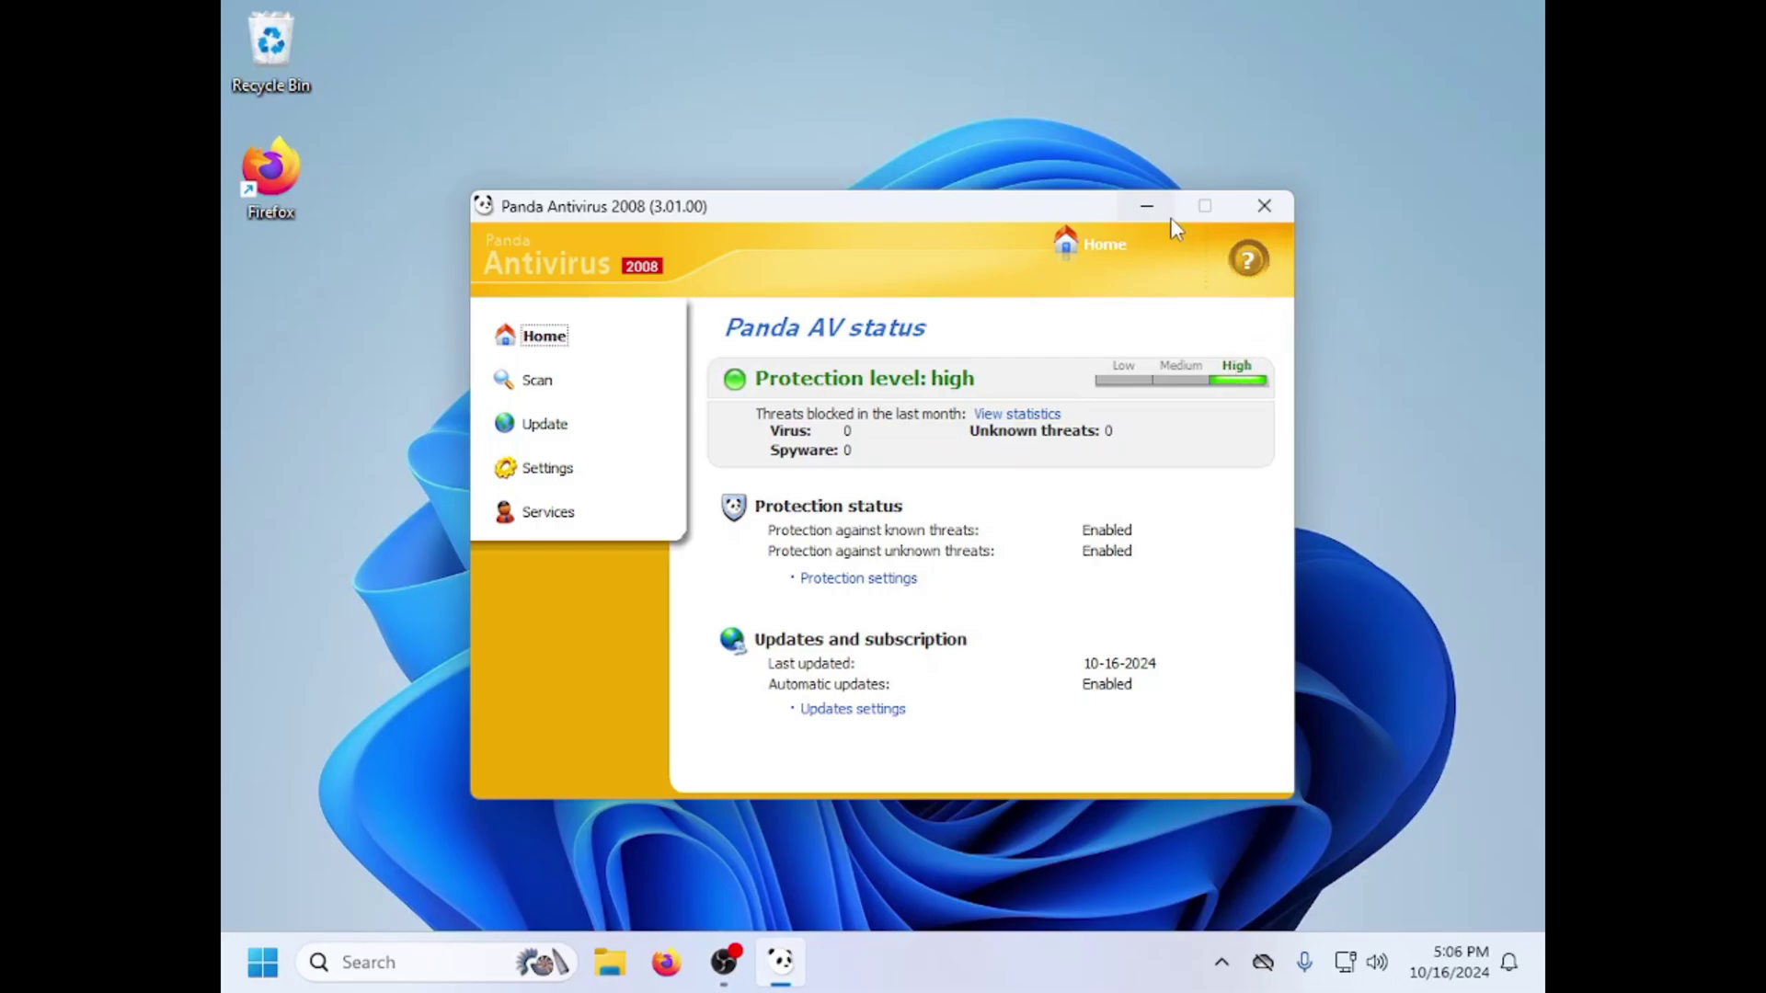
Step: Minimize Panda, launch Firefox, dismiss its notice, and open the YouTube video 'Young People Try Windows XP'
left_click(1147, 207)
double_click(271, 174)
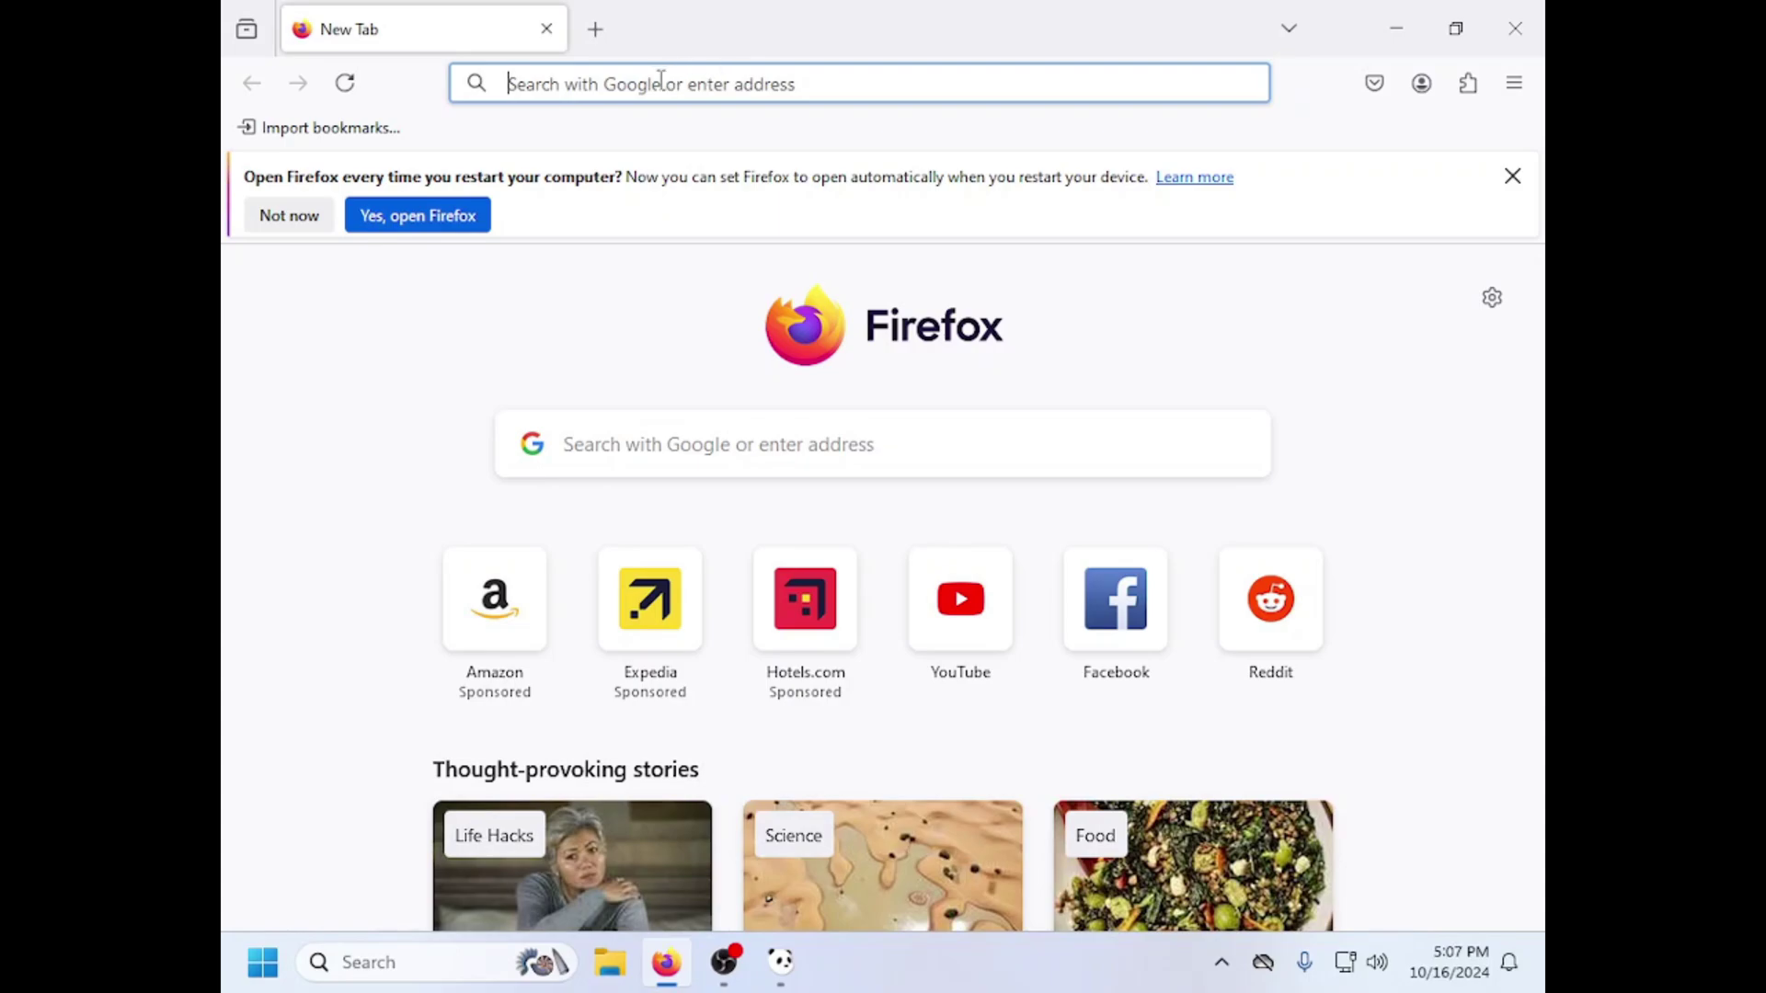
left_click(311, 216)
left_click(602, 85)
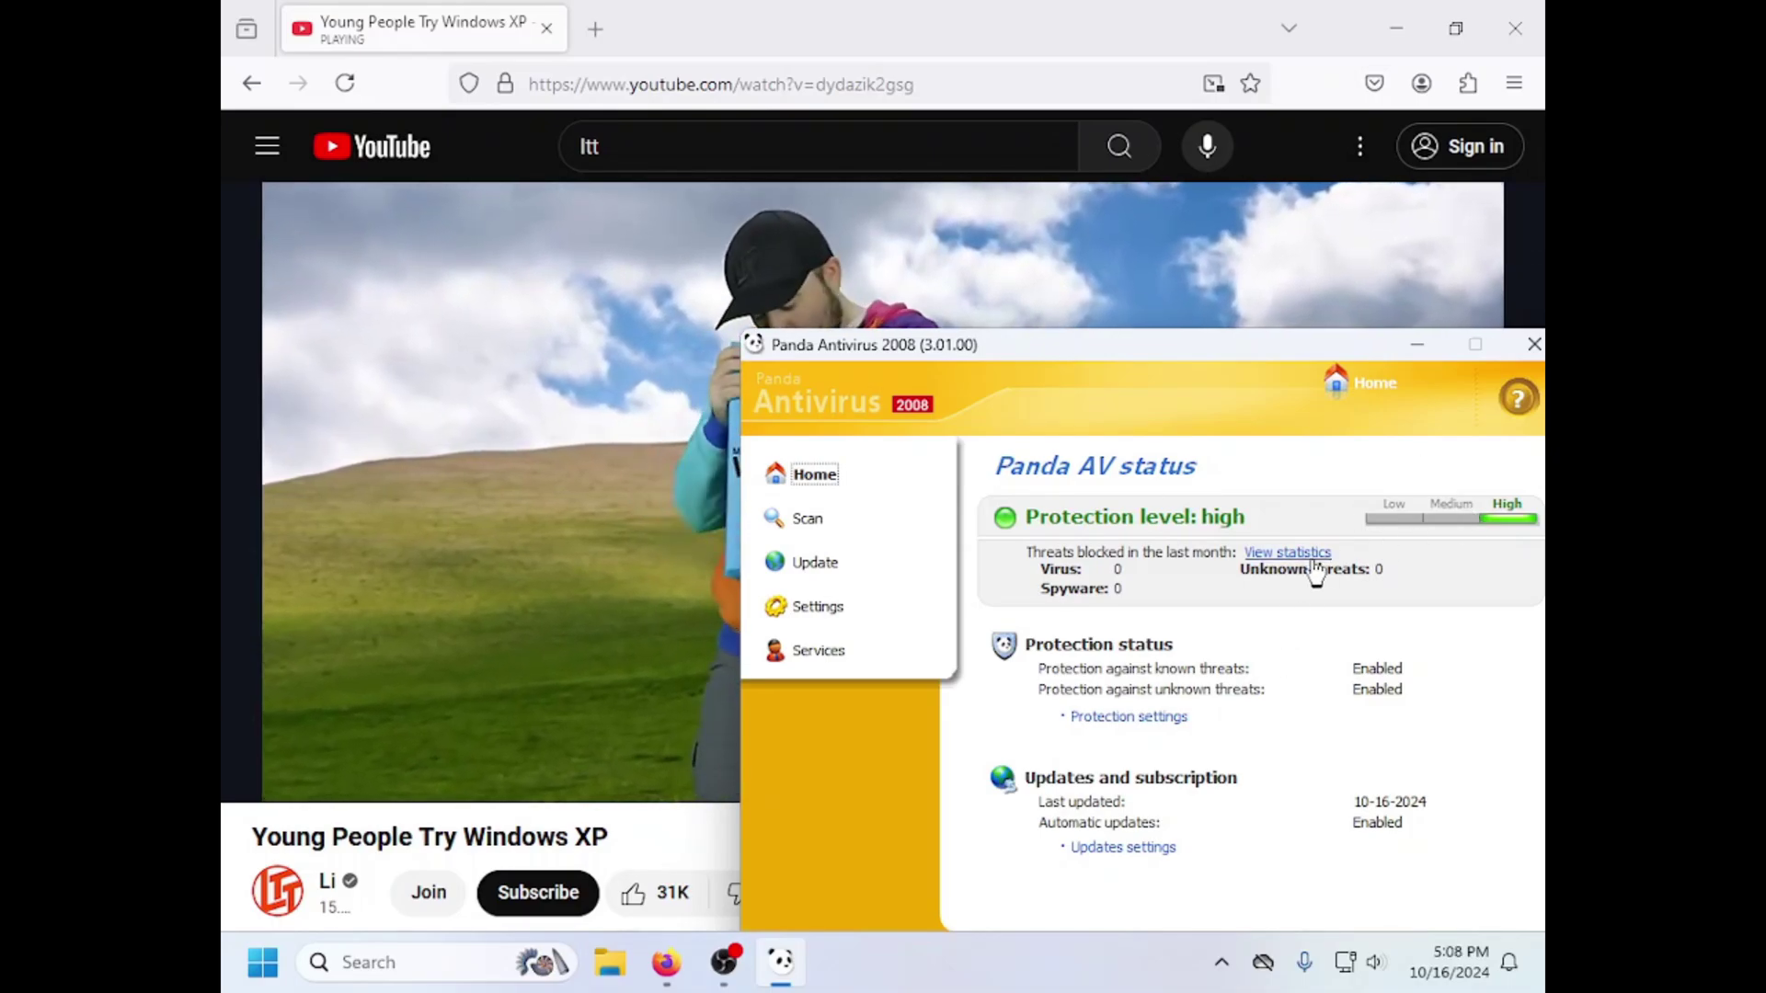
Step: Place the Panda window over the video, then open a new tab and close the video tab
left_click_drag(1068, 348, 998, 453)
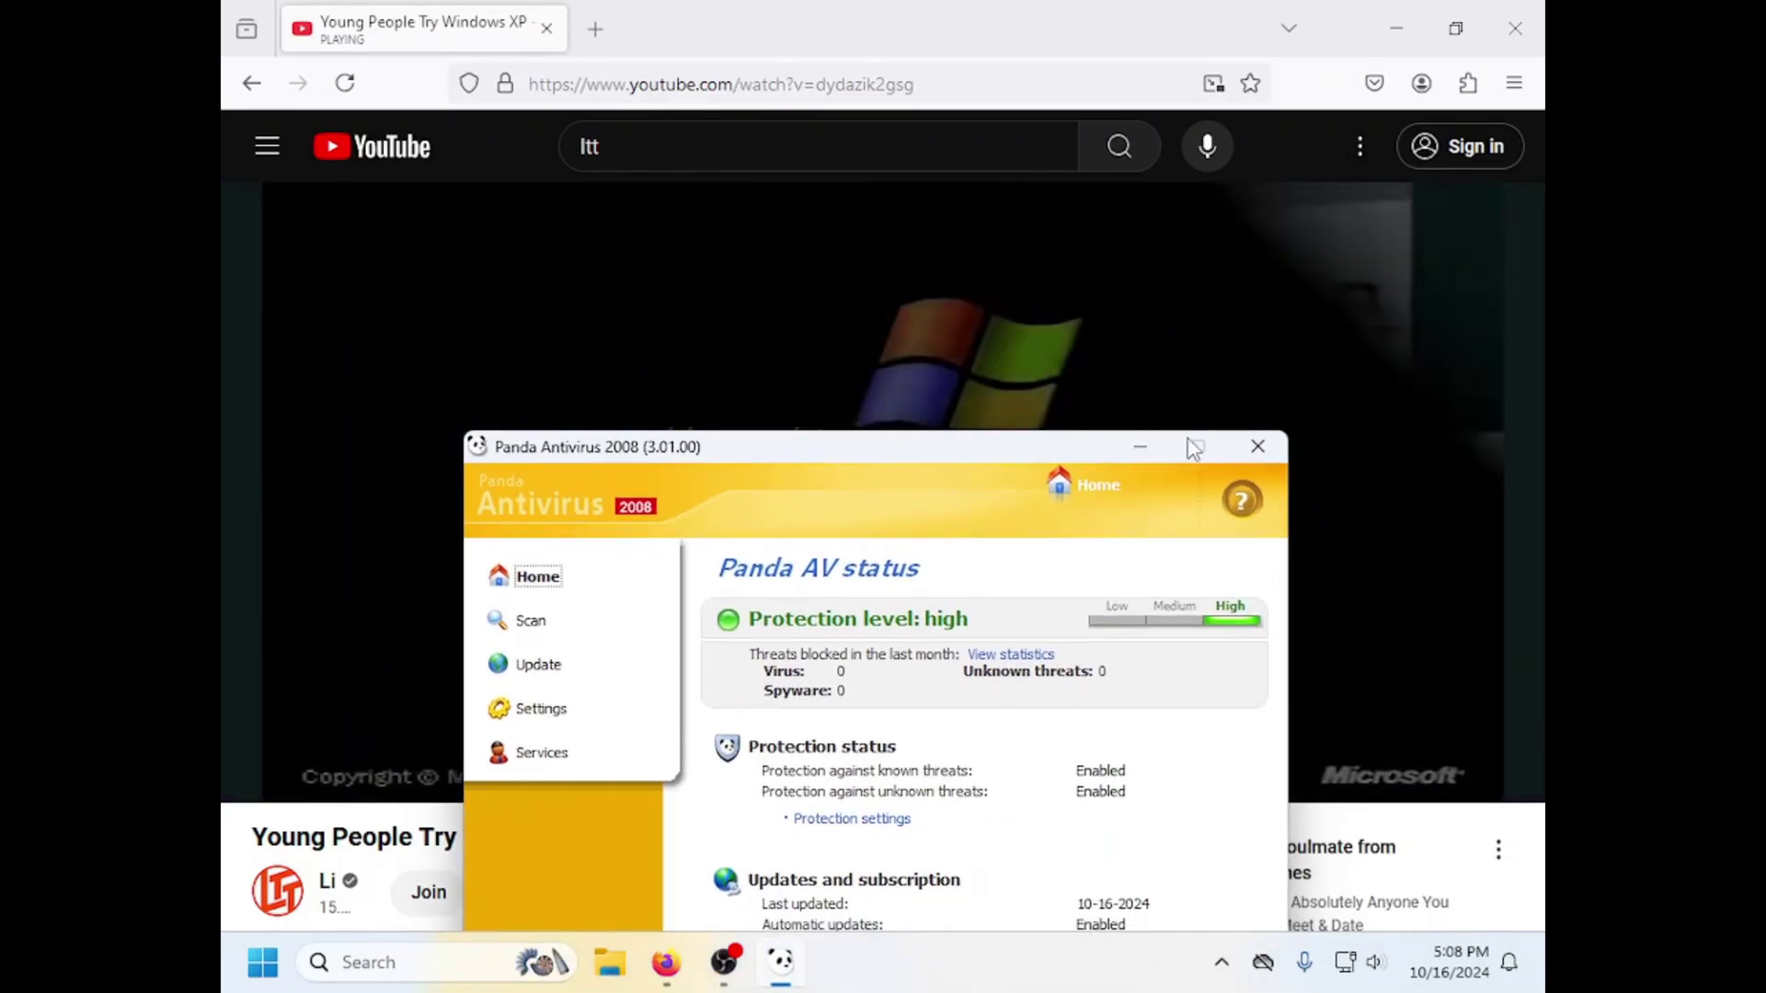
left_click(595, 28)
left_click(546, 29)
Step: Google 'vlc media player' and open the VLC for Windows result to download vlc-3.0.21-win32.exe
left_click(595, 86)
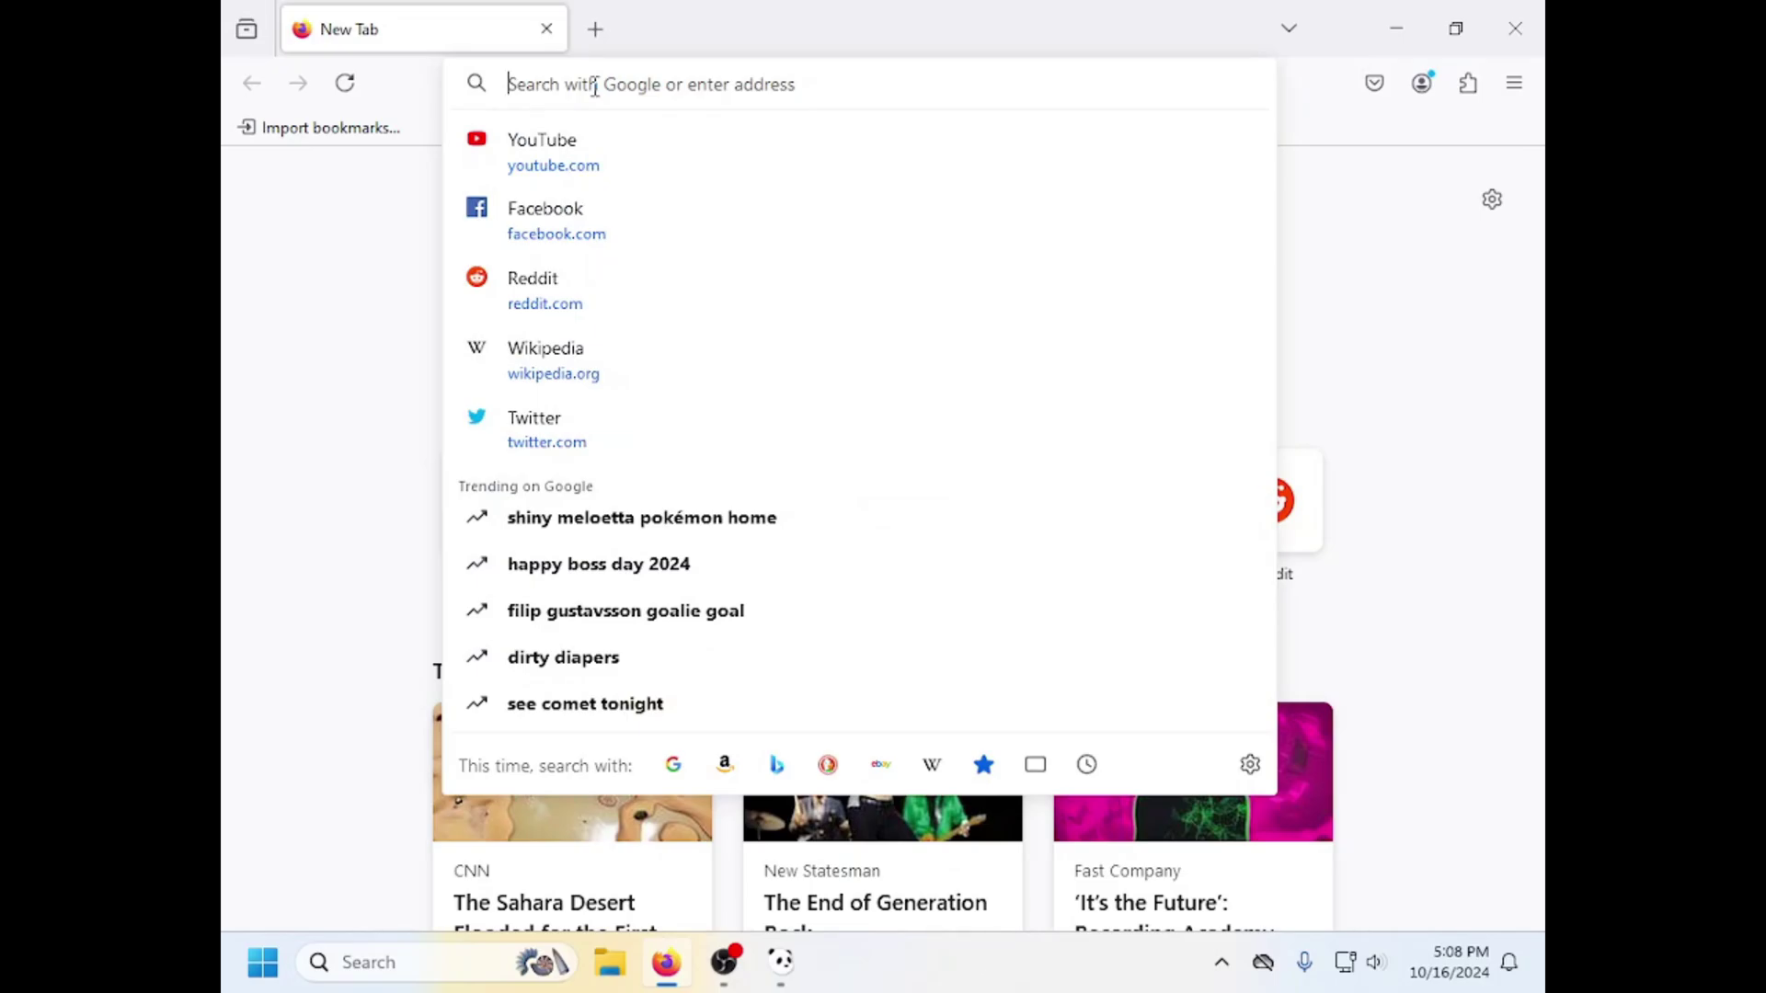
type("vlc")
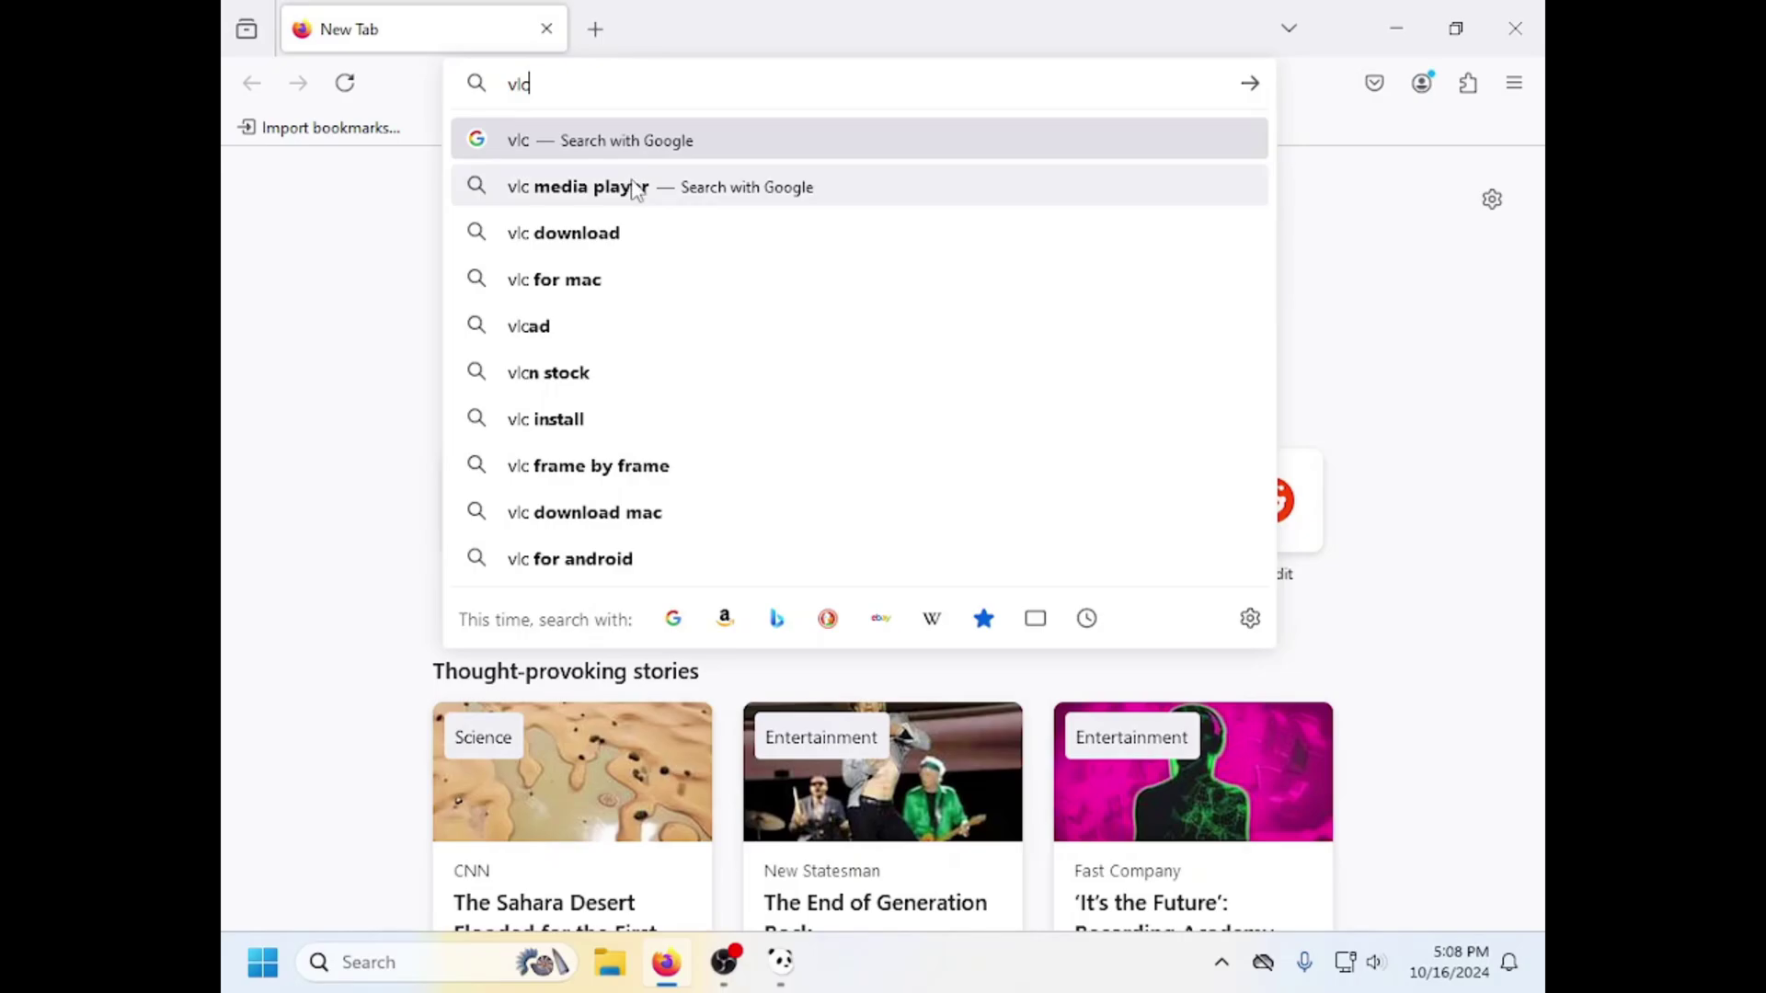
left_click(639, 185)
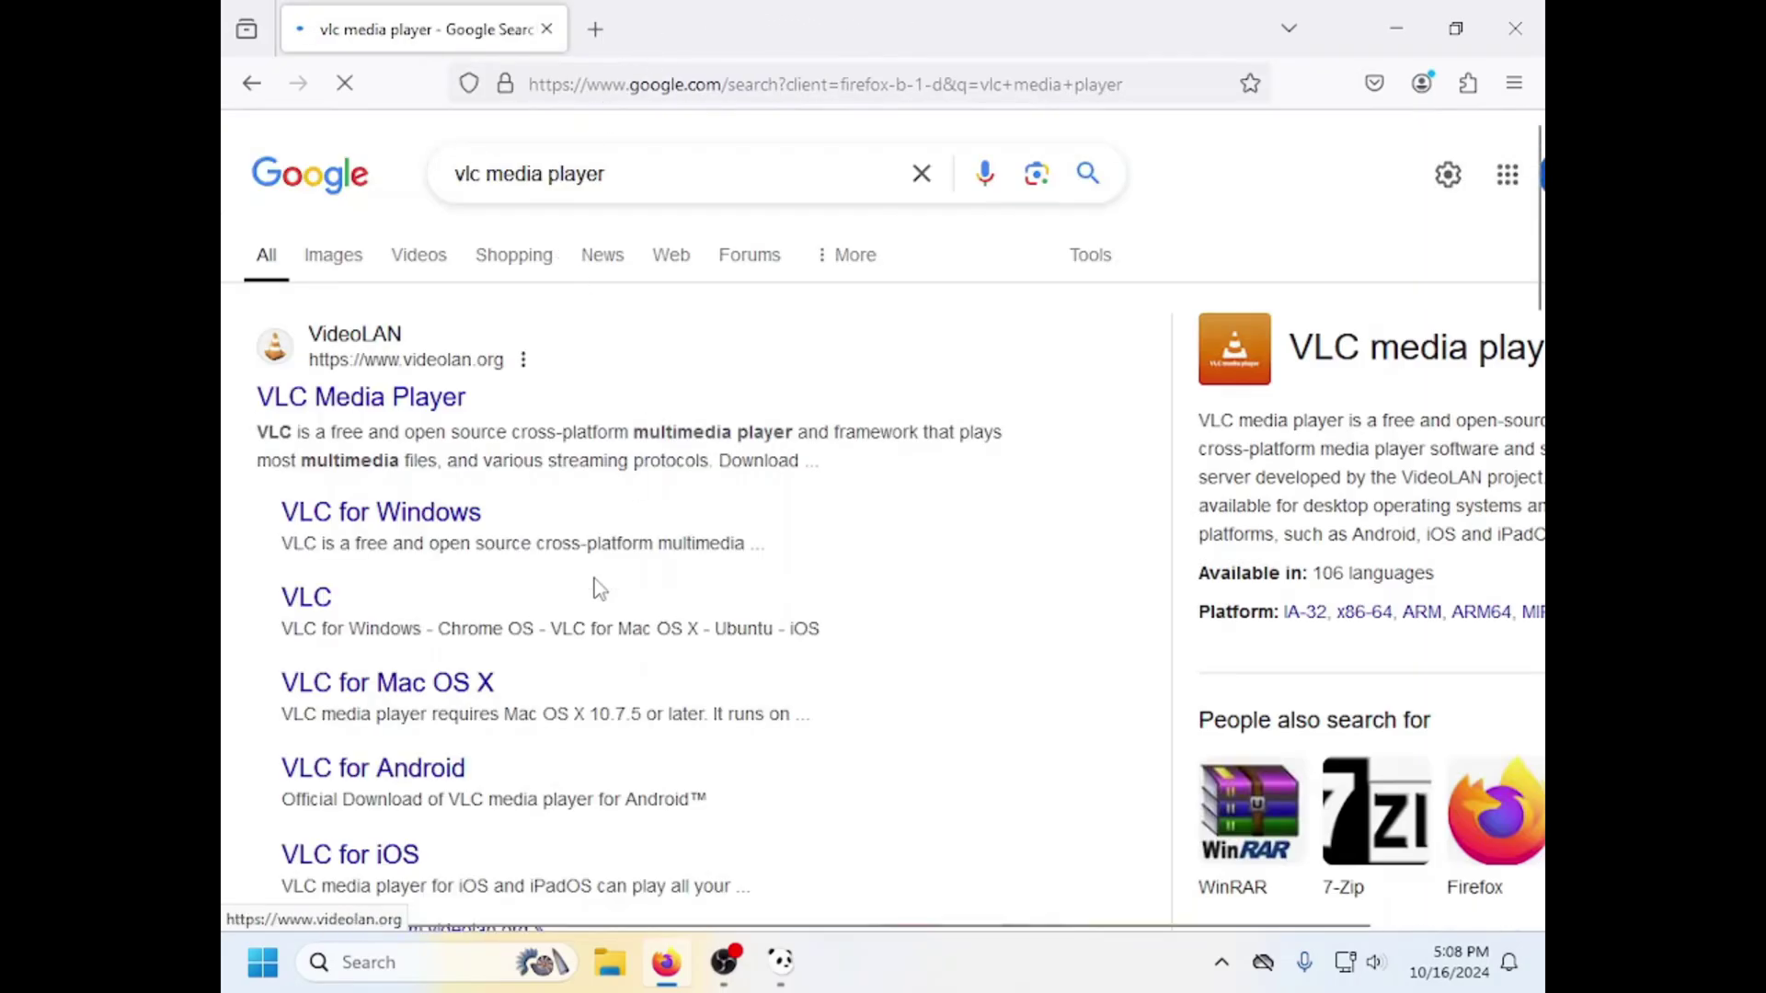
scroll(450, 479, "down", 5)
scroll(449, 478, "up", 5)
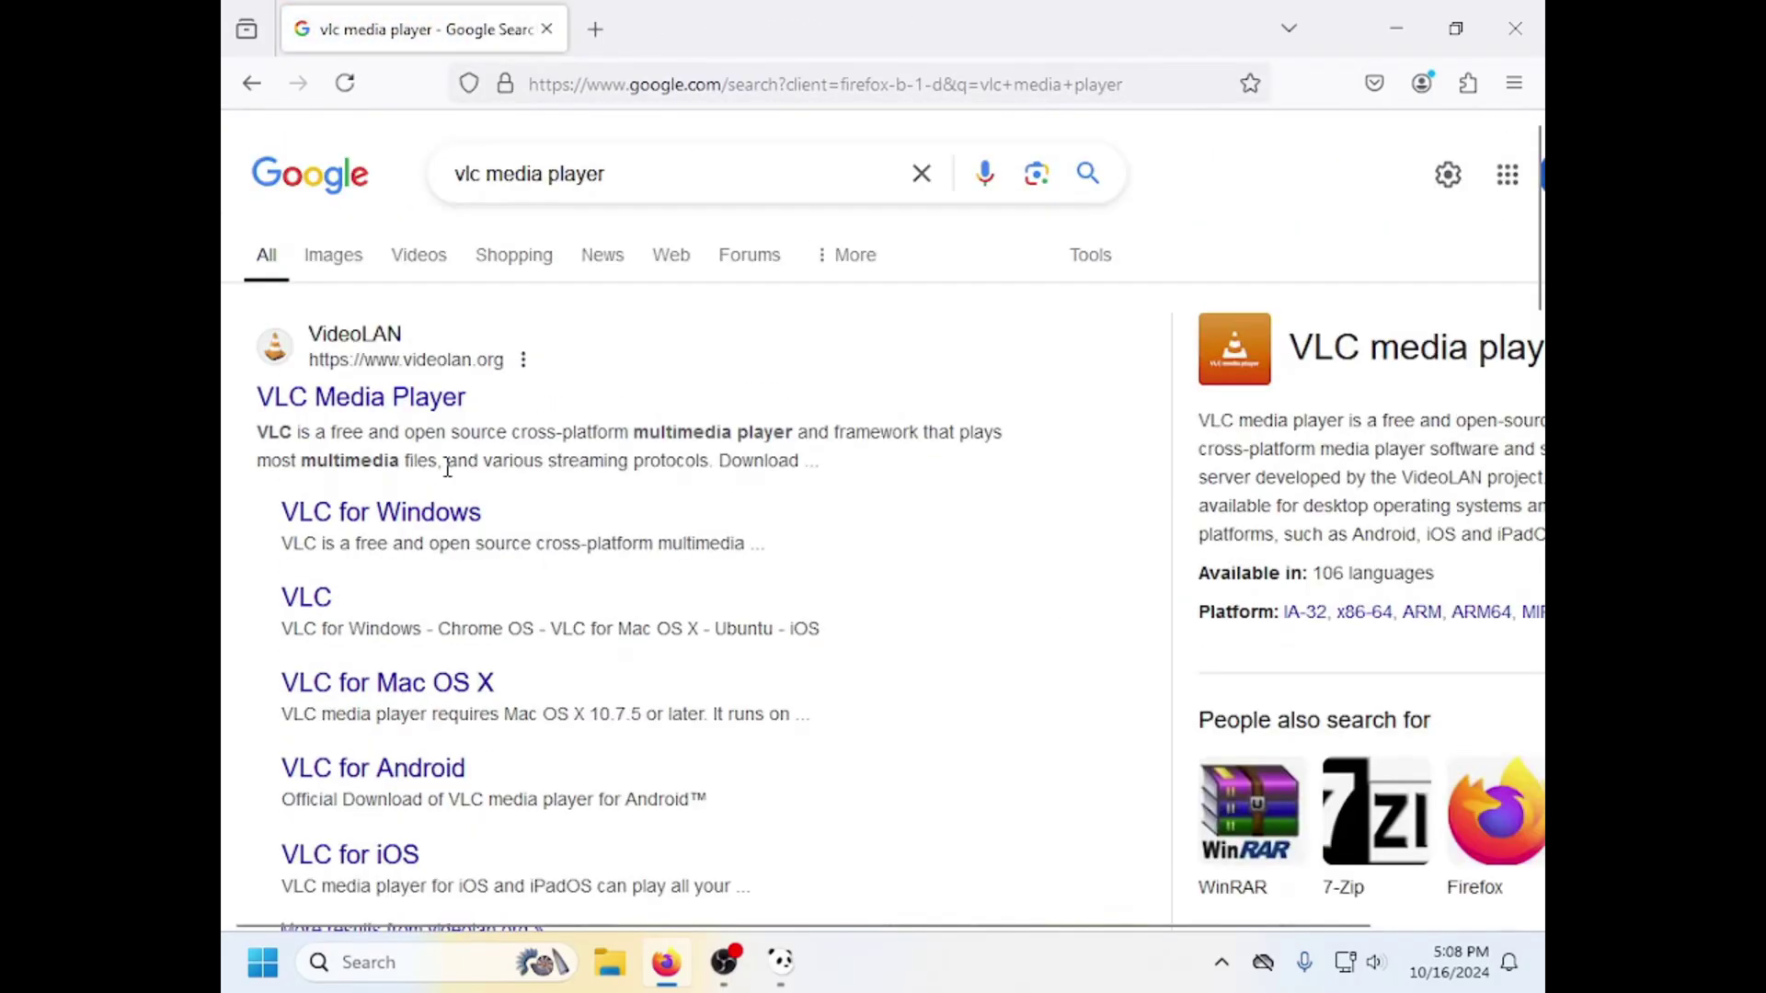
left_click(420, 531)
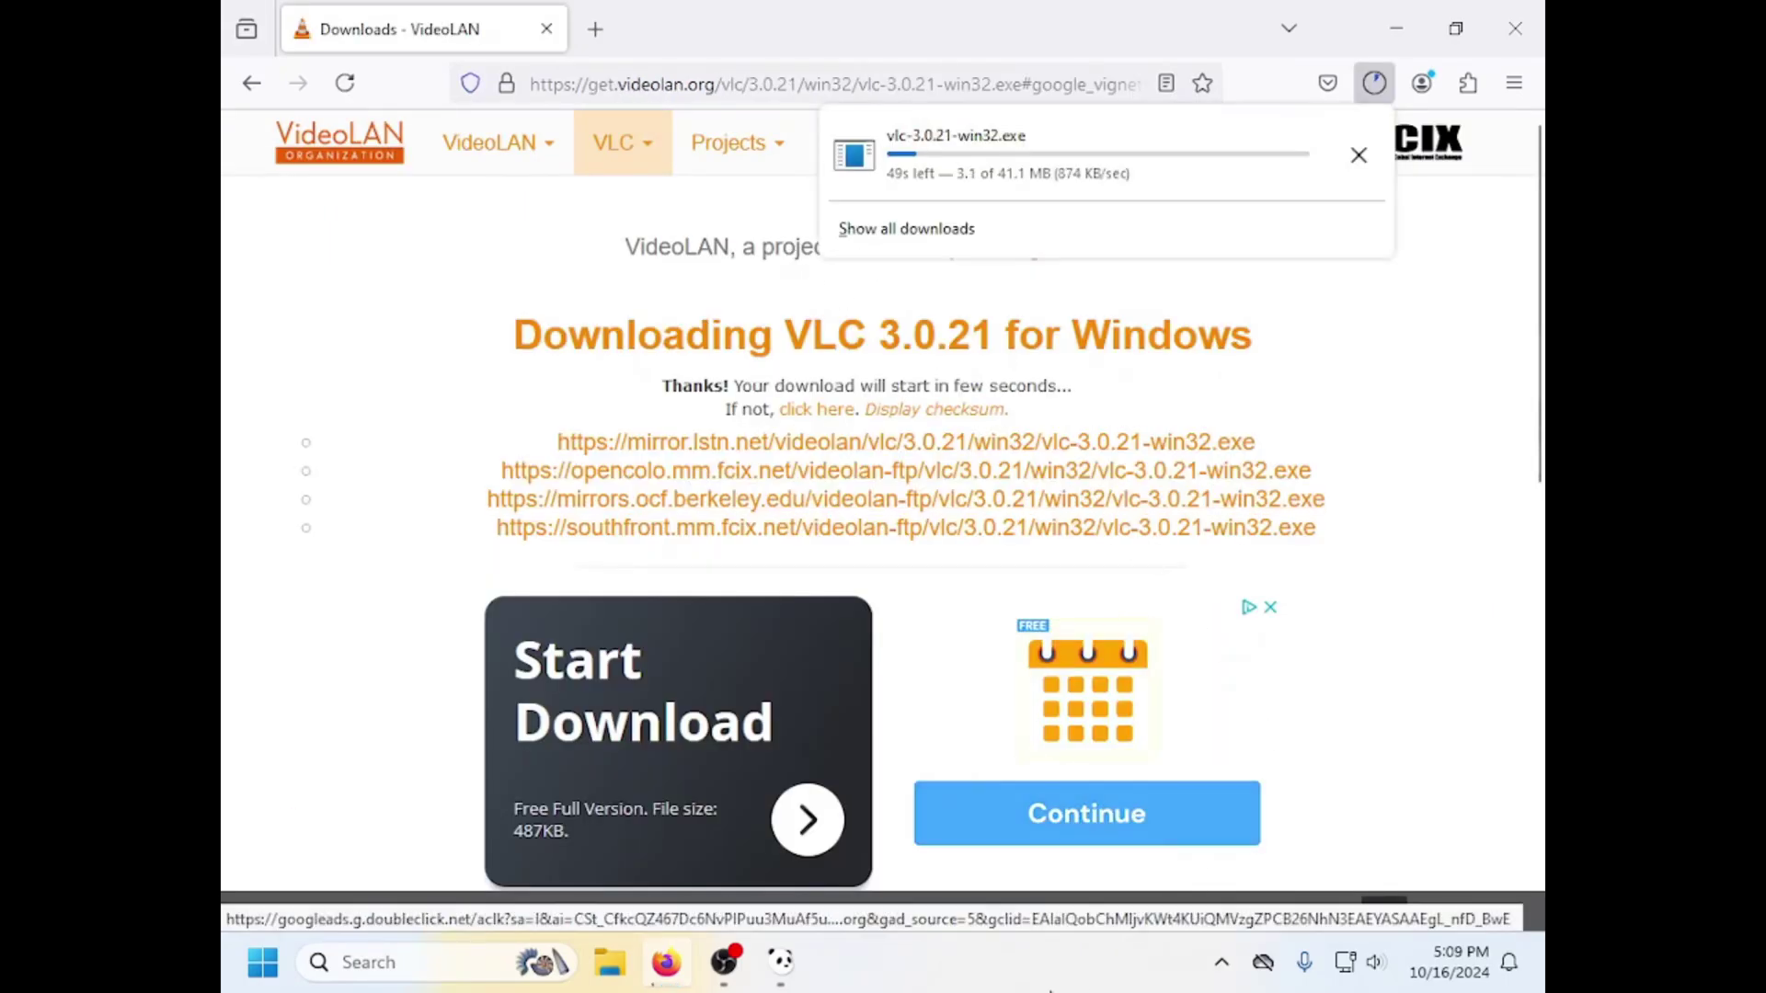
Step: Bring Panda Antivirus forward, reposition it, and view the detailed scan report
left_click(780, 961)
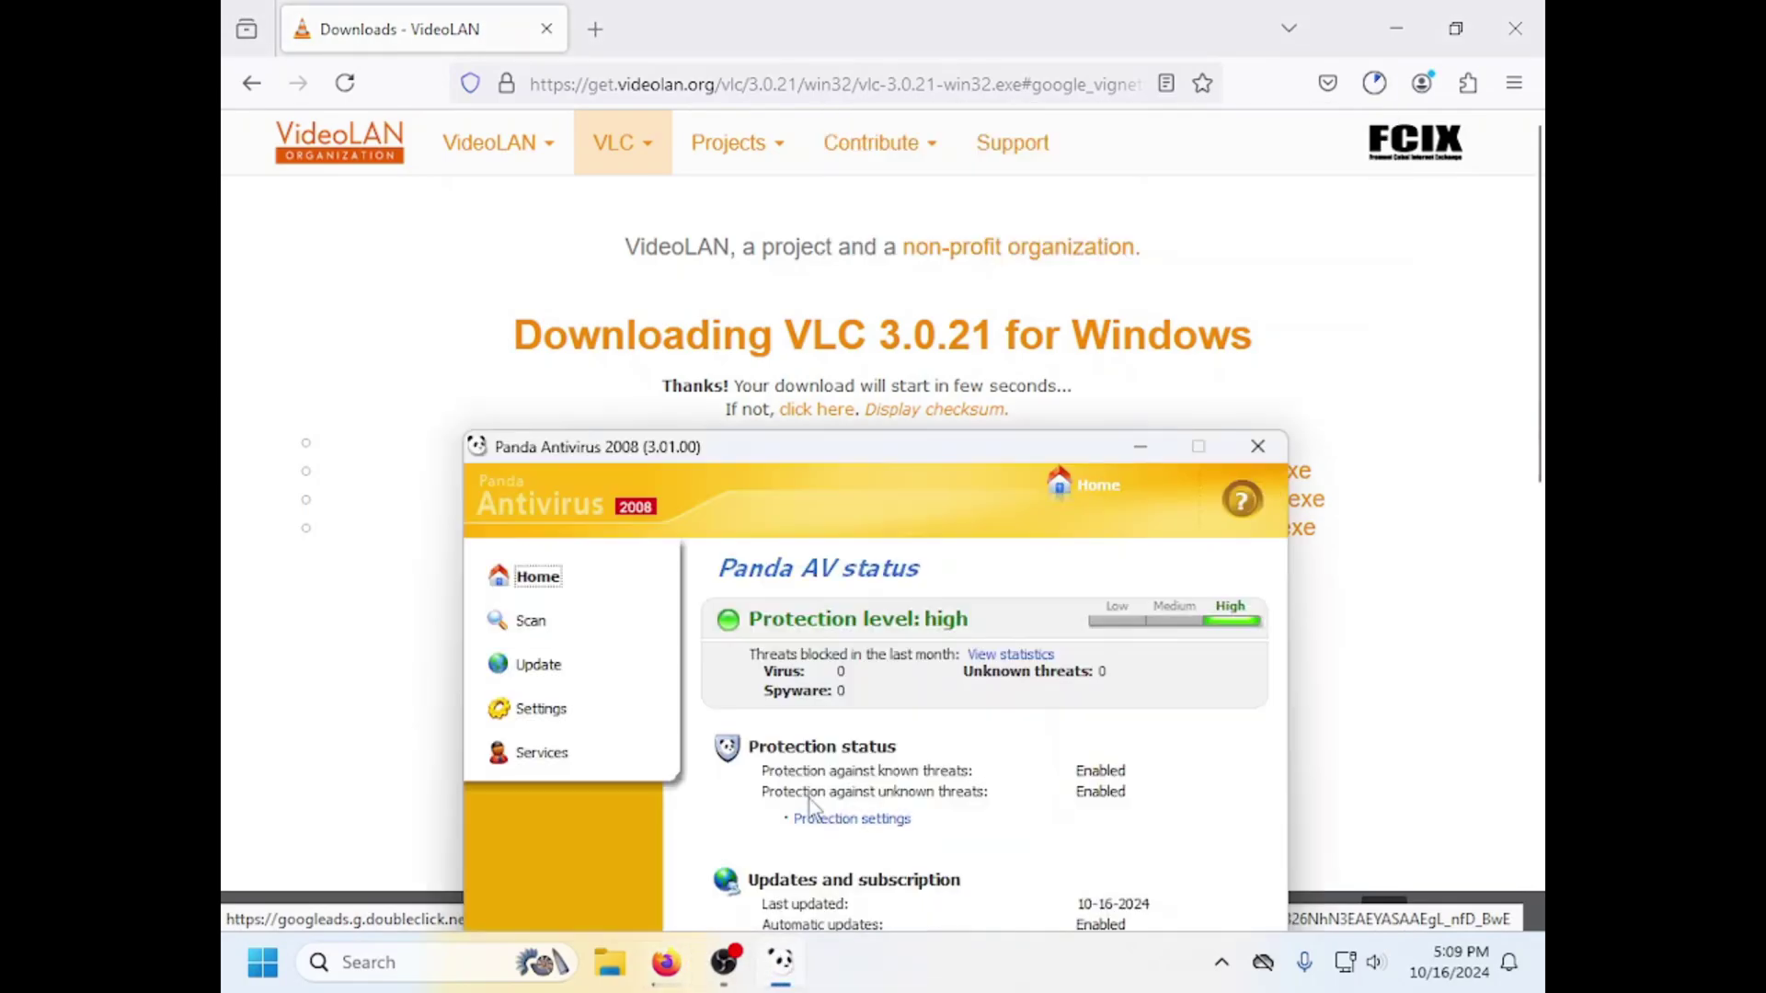
left_click_drag(800, 447, 1050, 344)
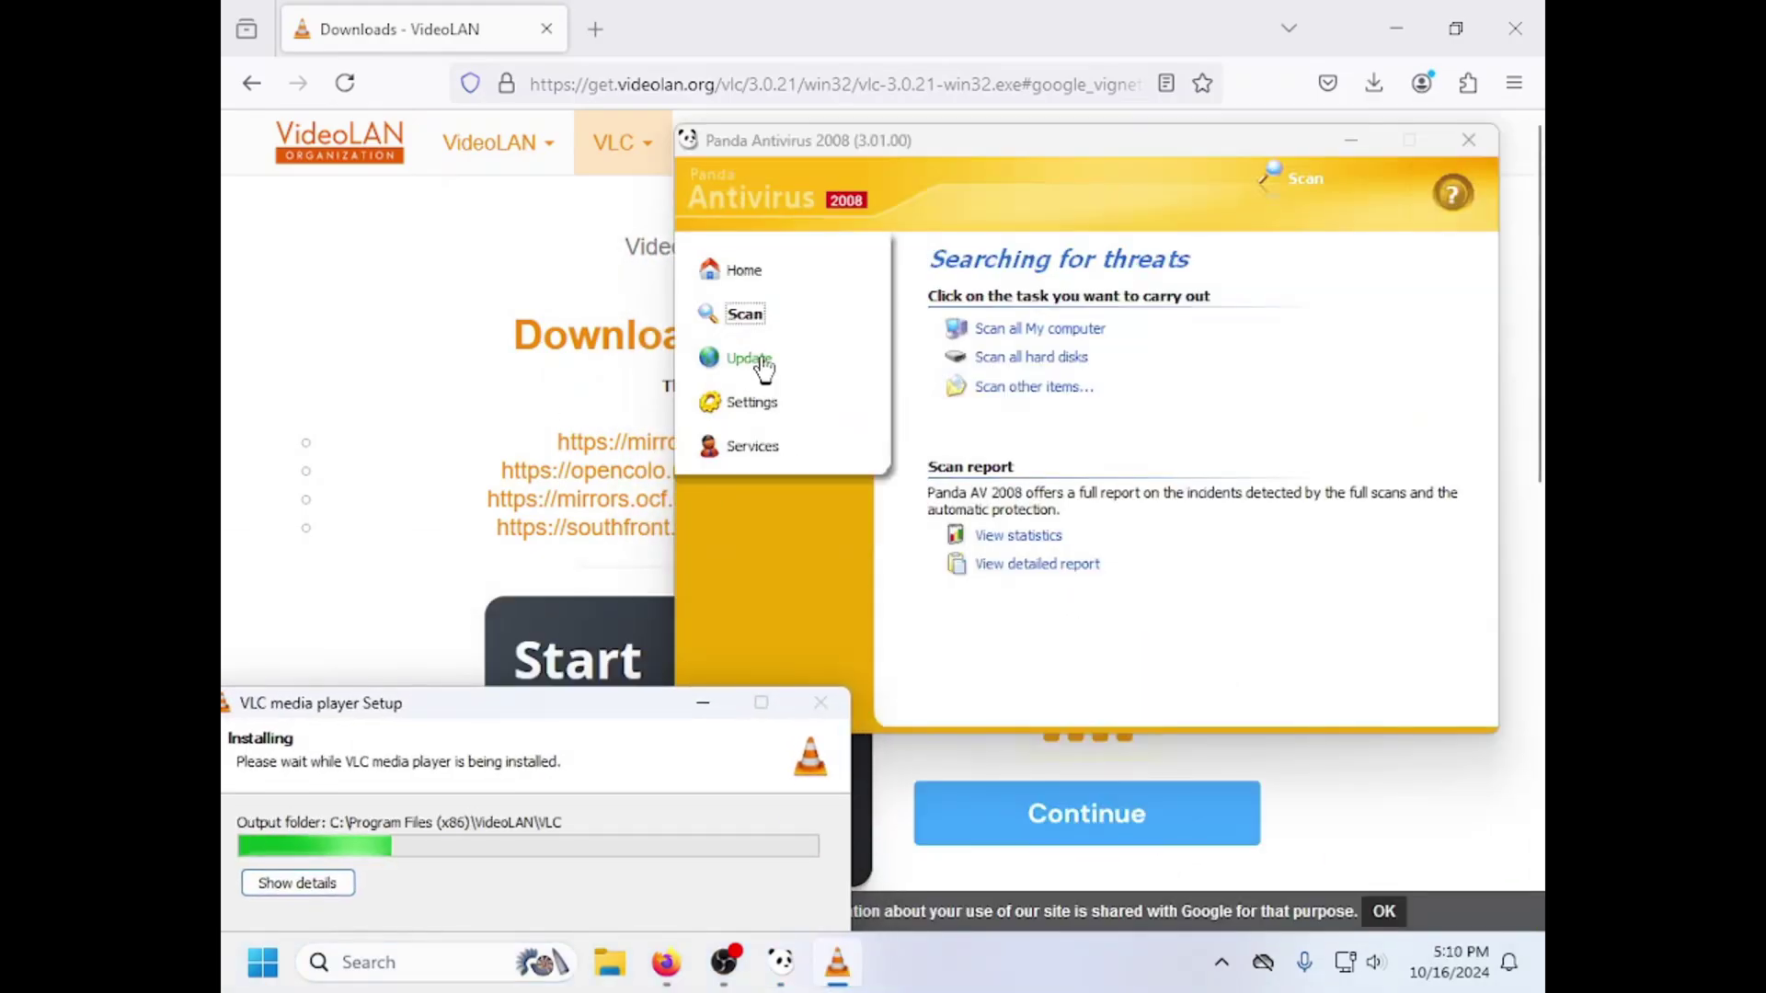
left_click(1023, 564)
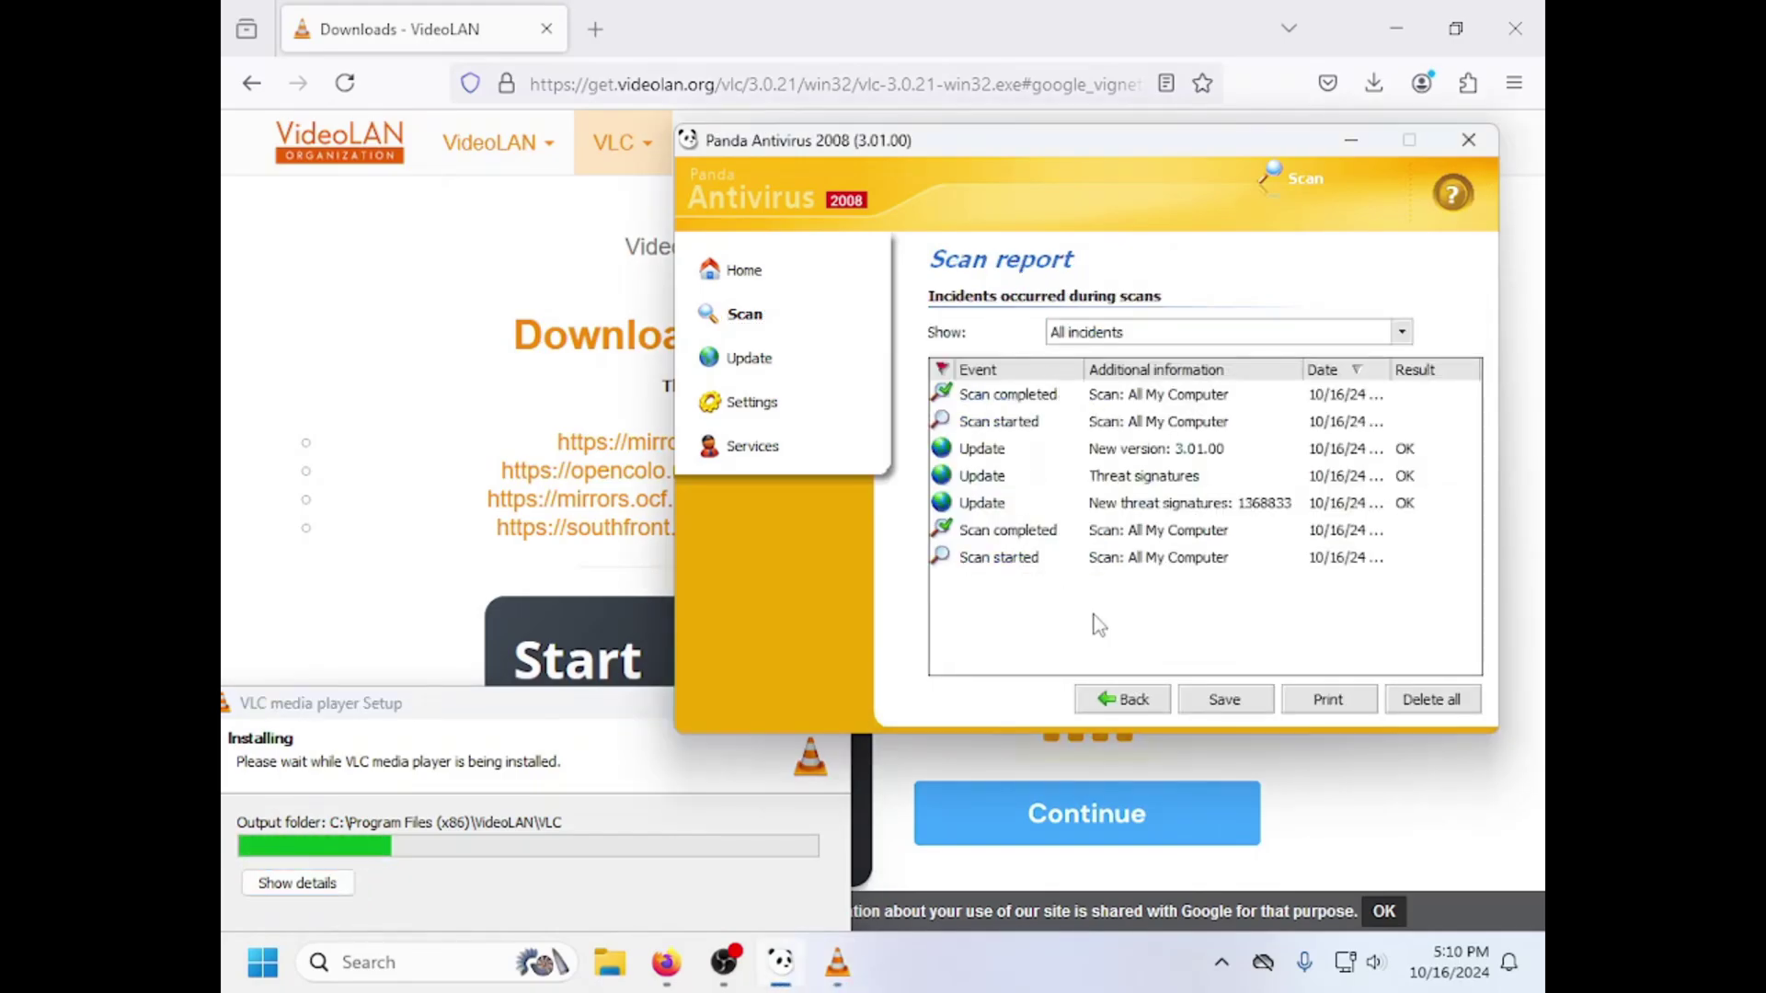
Step: Return Panda to the scanning options, finish the VLC installation, and close the VLC player
left_click(741, 357)
left_click(743, 314)
left_click(898, 749)
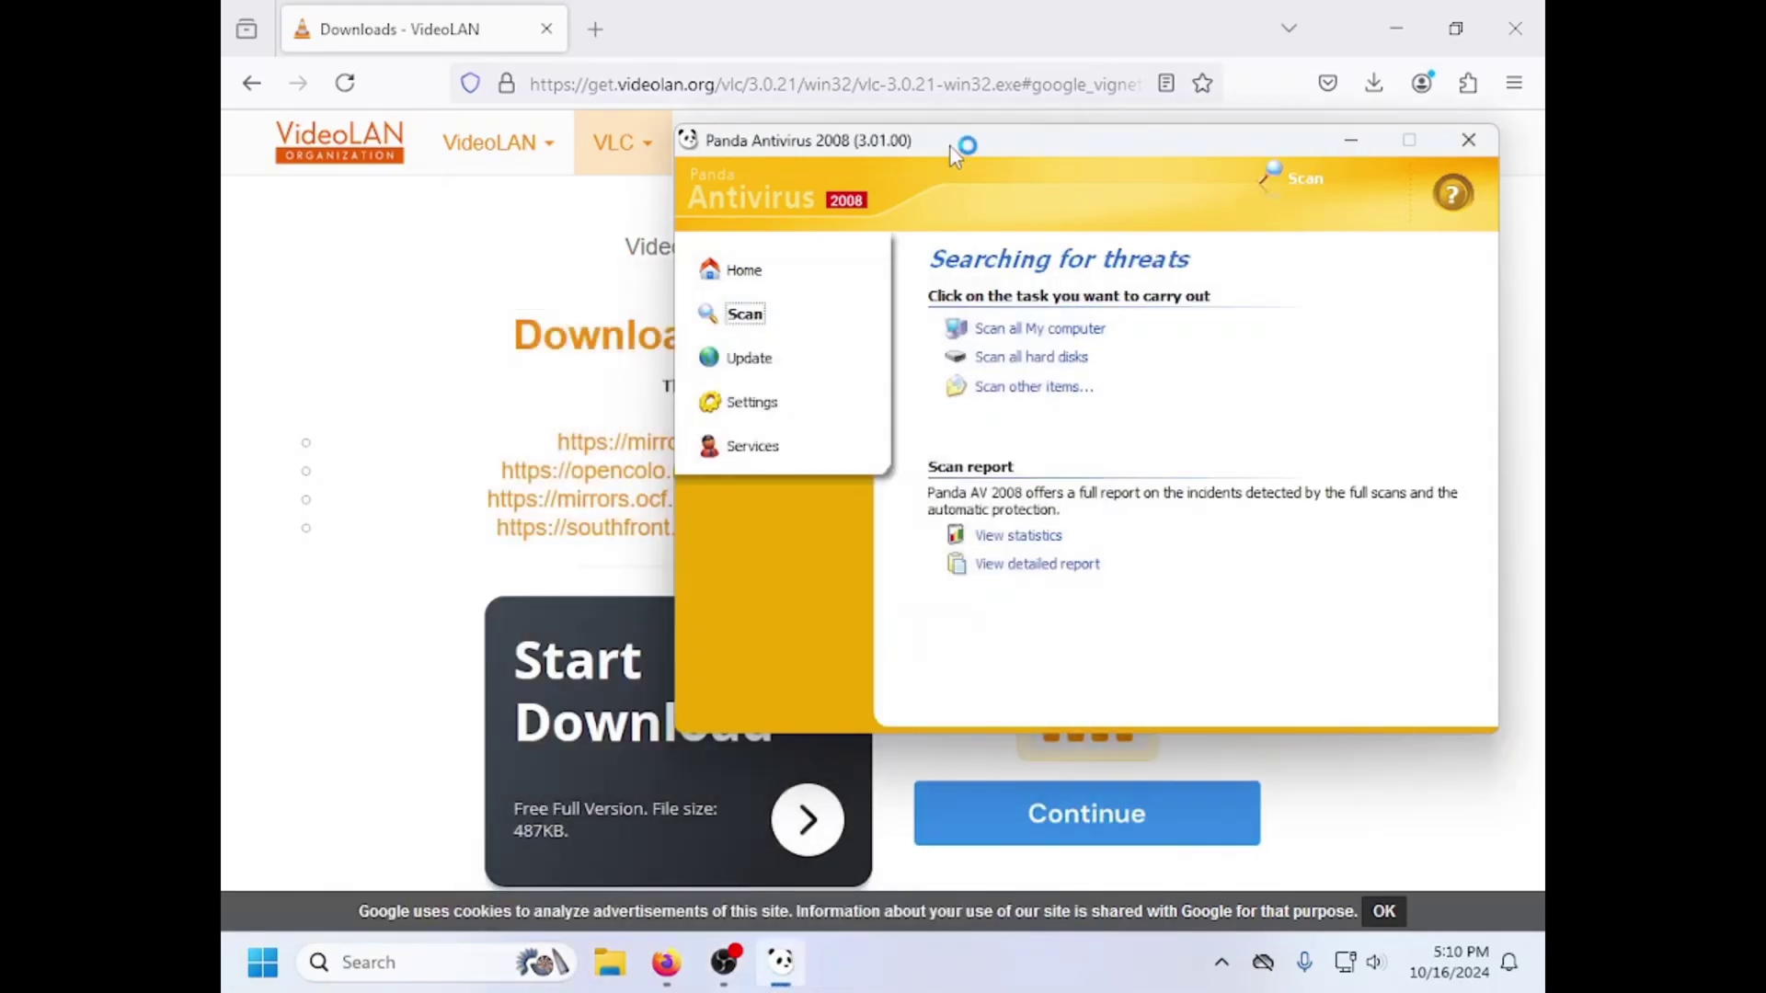
left_click(1244, 175)
Step: Scan all hard disks, finding no threats, then go to Scan other items
left_click(1030, 359)
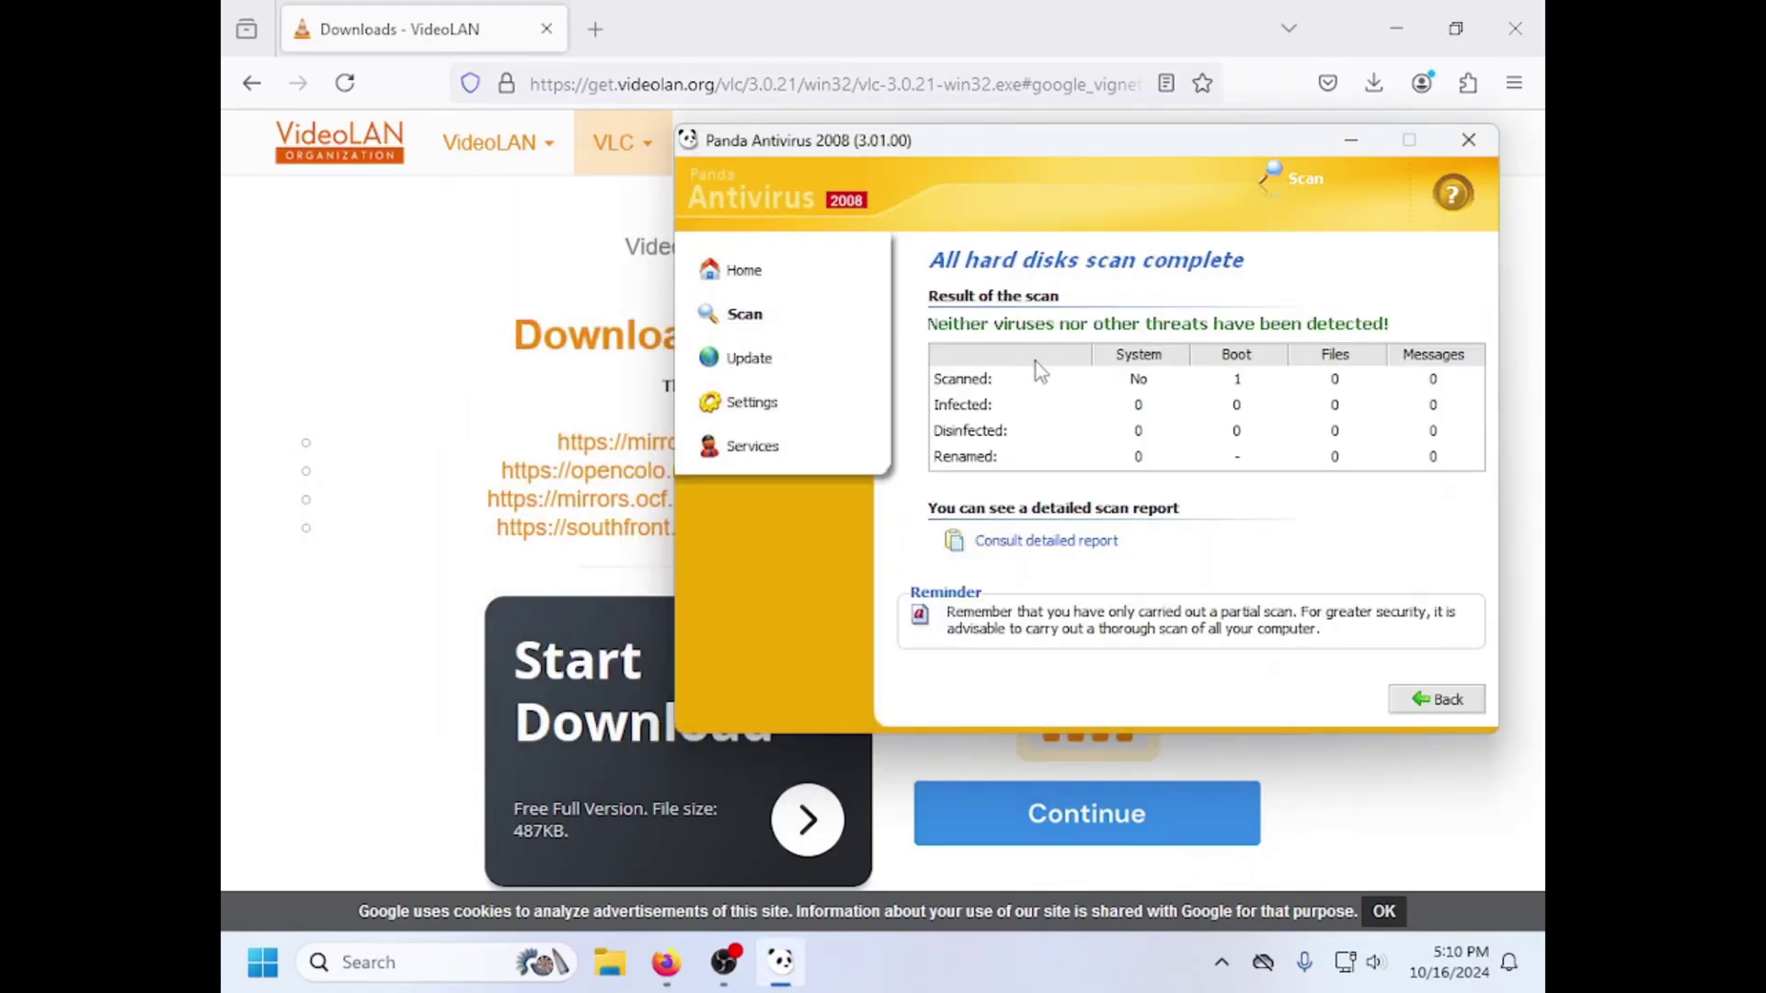
left_click(1436, 699)
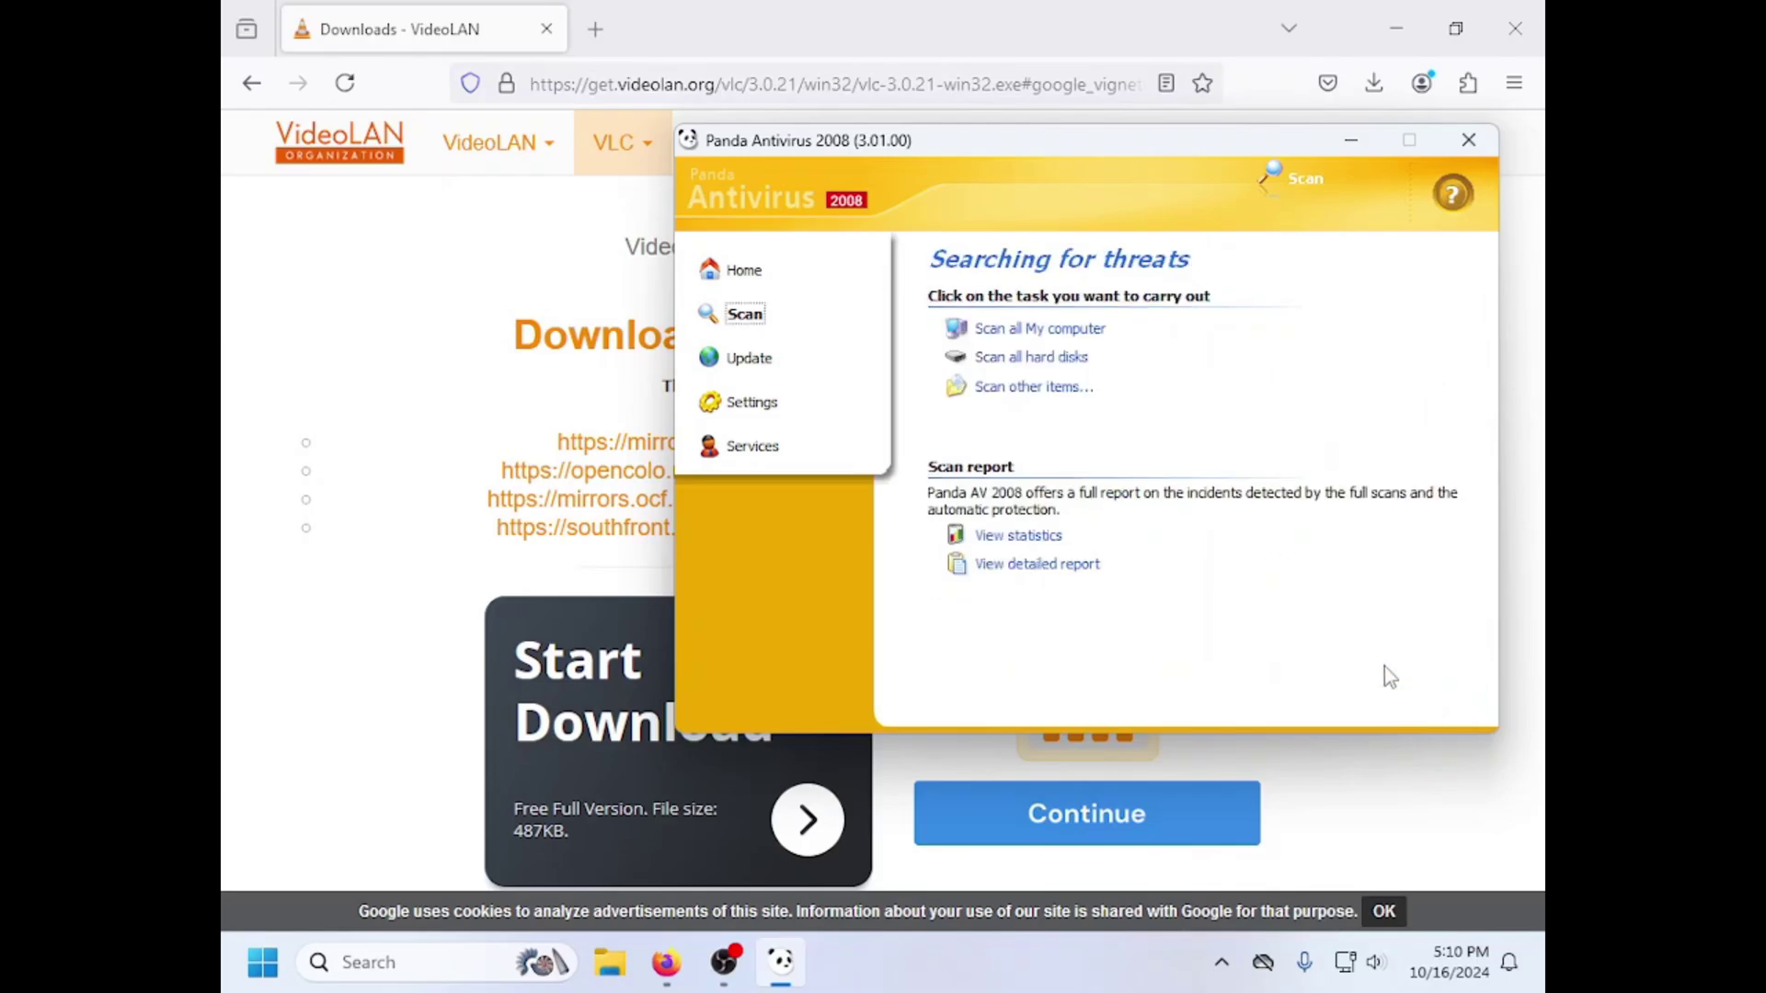
left_click(1085, 391)
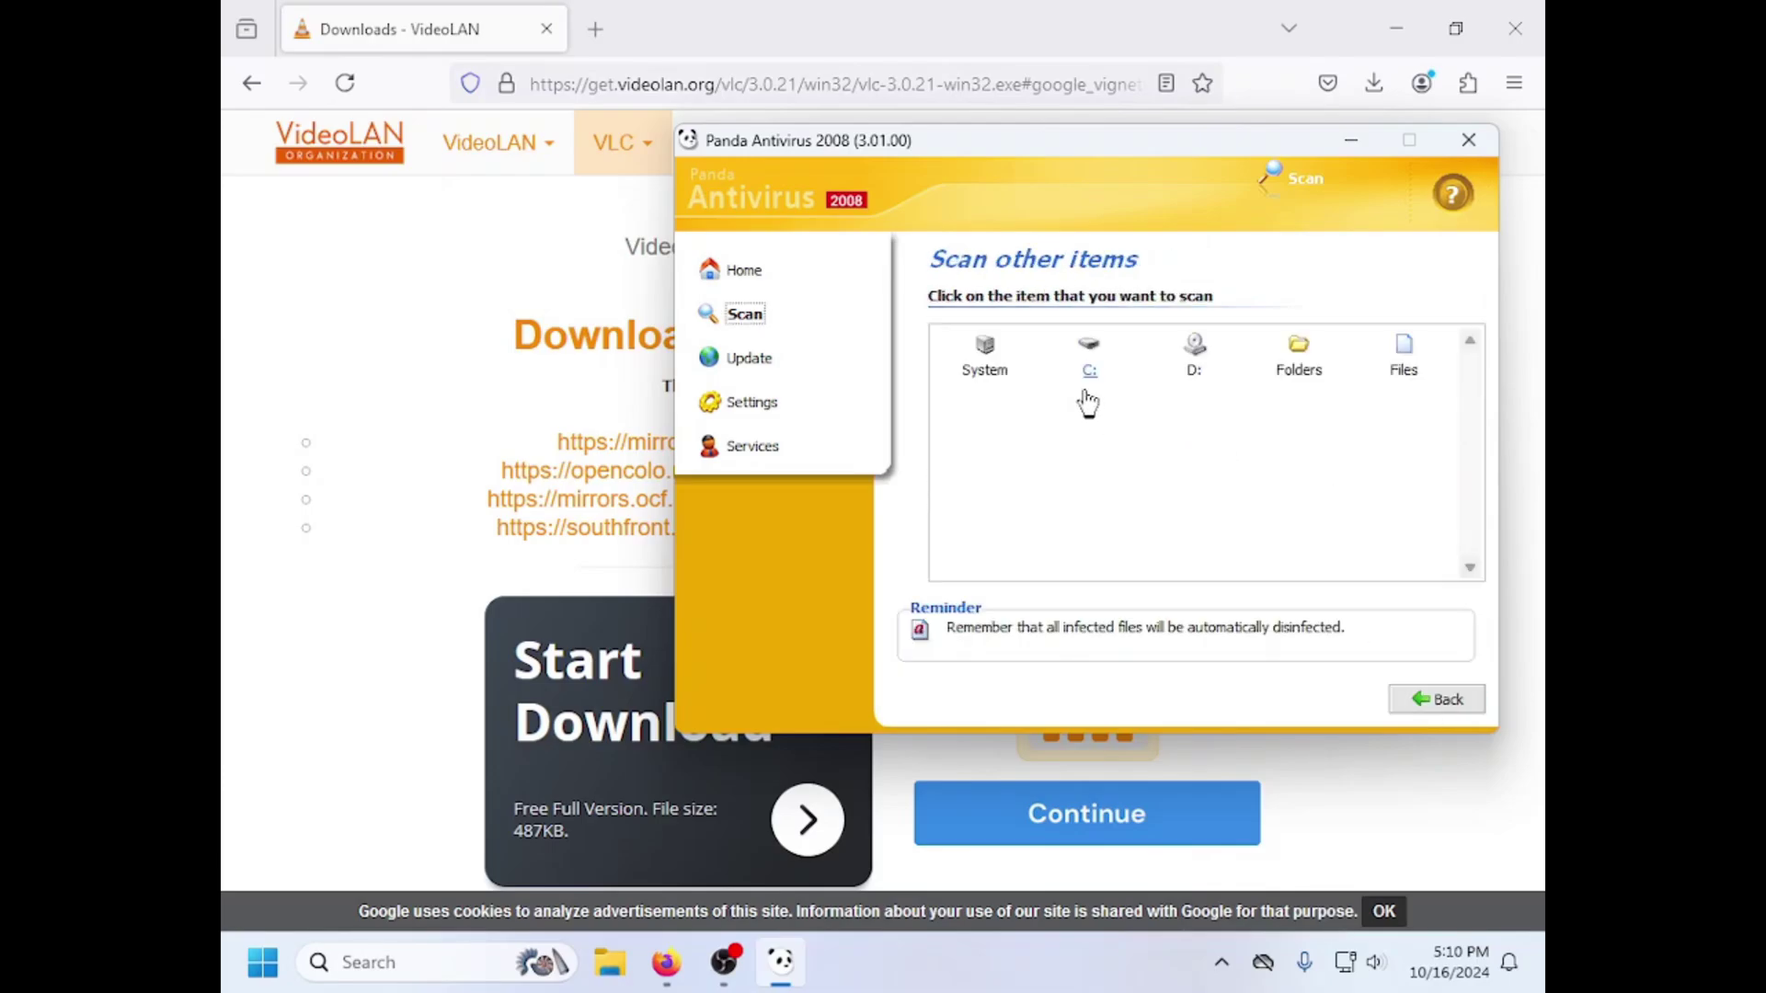
Step: Choose file scanning and expand Local Disk (C:) > Program Files in the file tree
left_click(1288, 377)
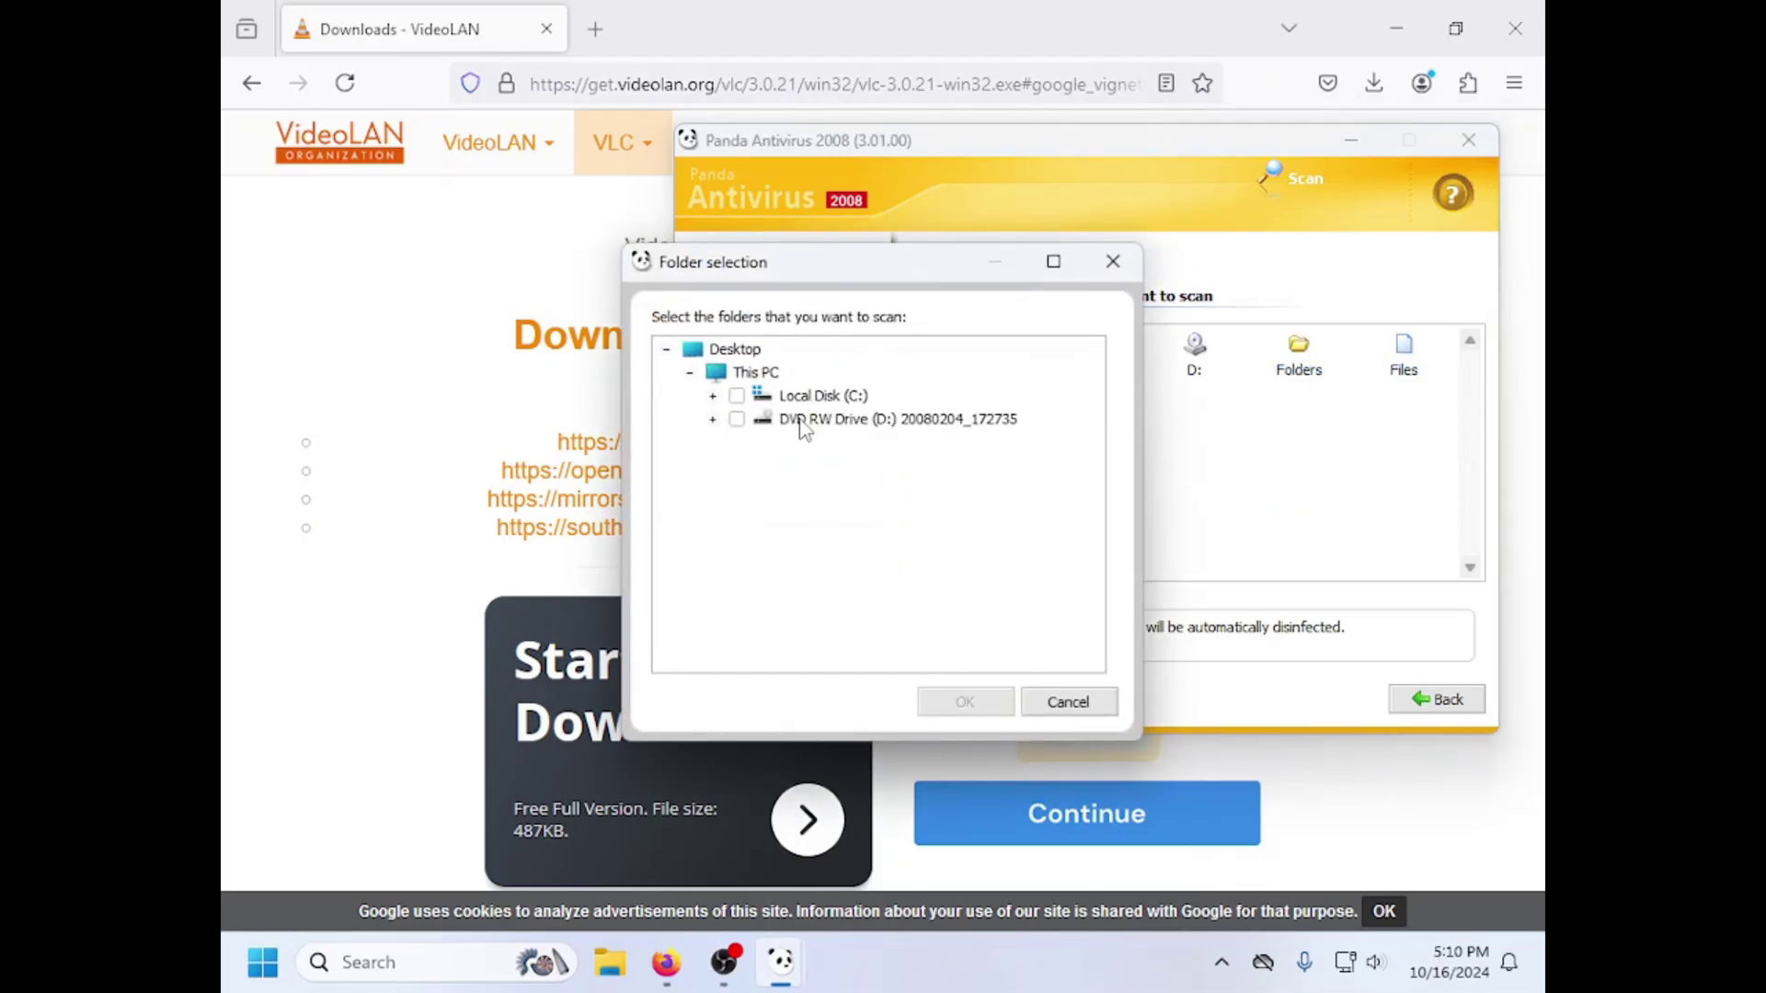
left_click(1113, 261)
left_click(1400, 358)
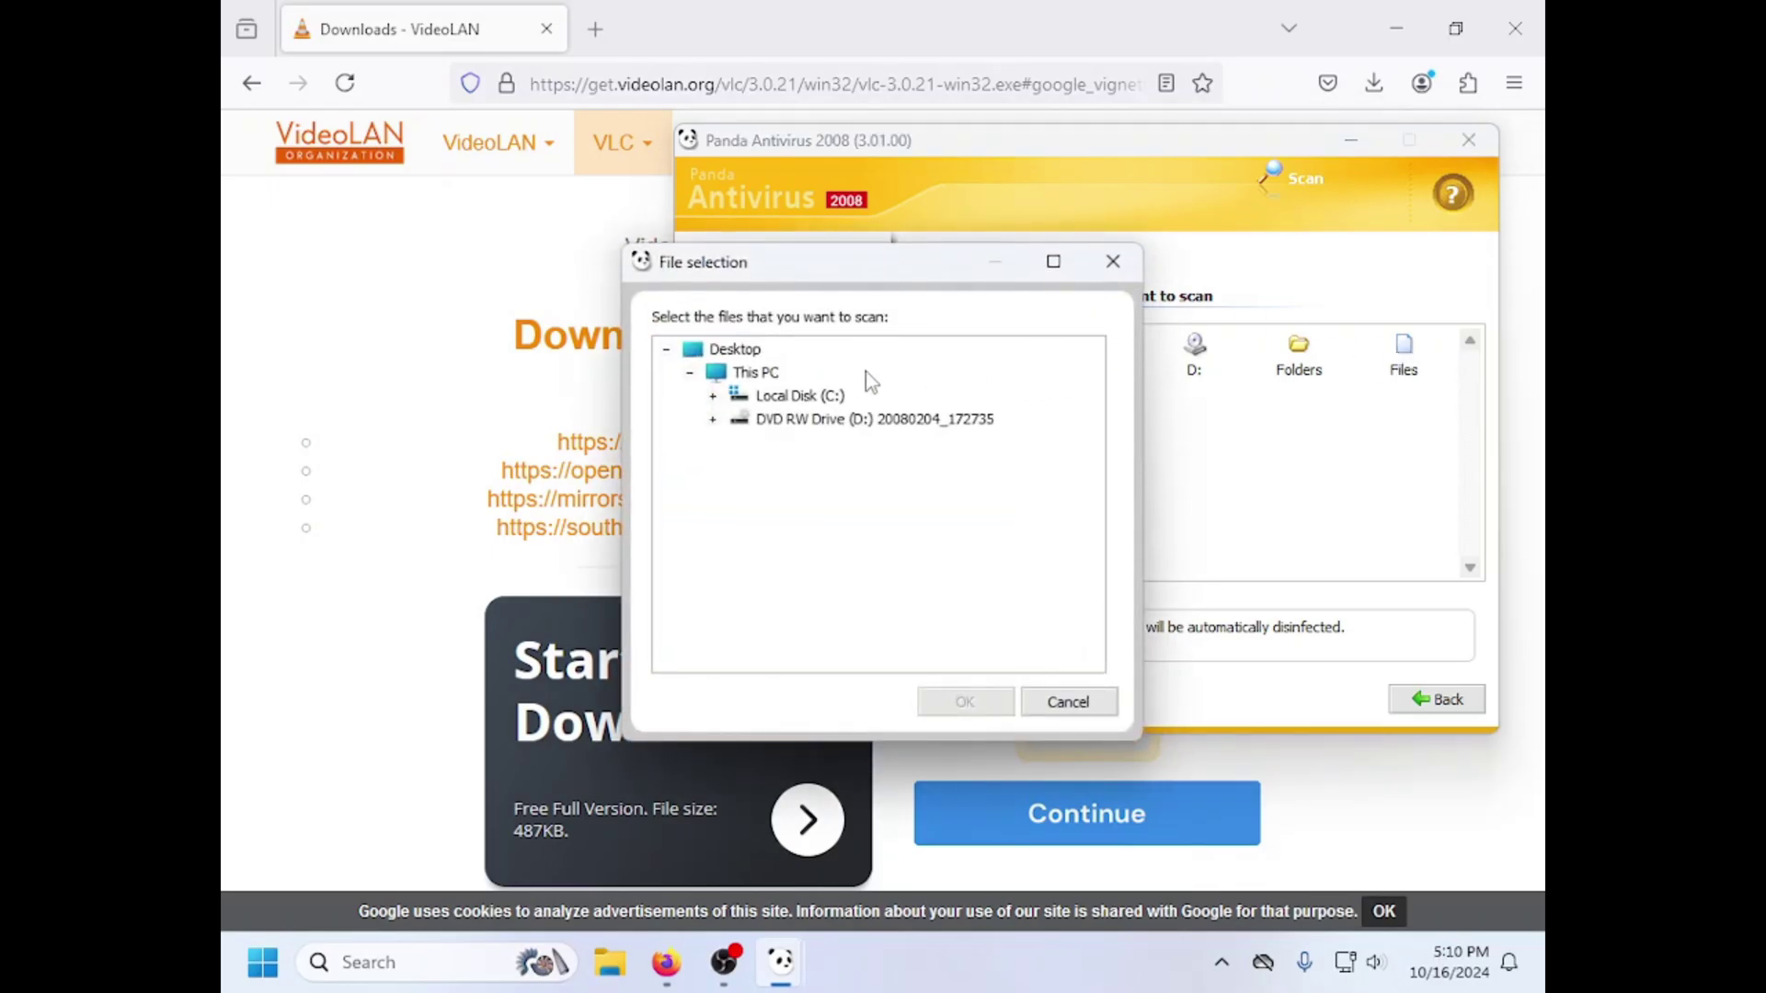
left_click(760, 372)
left_click(787, 399)
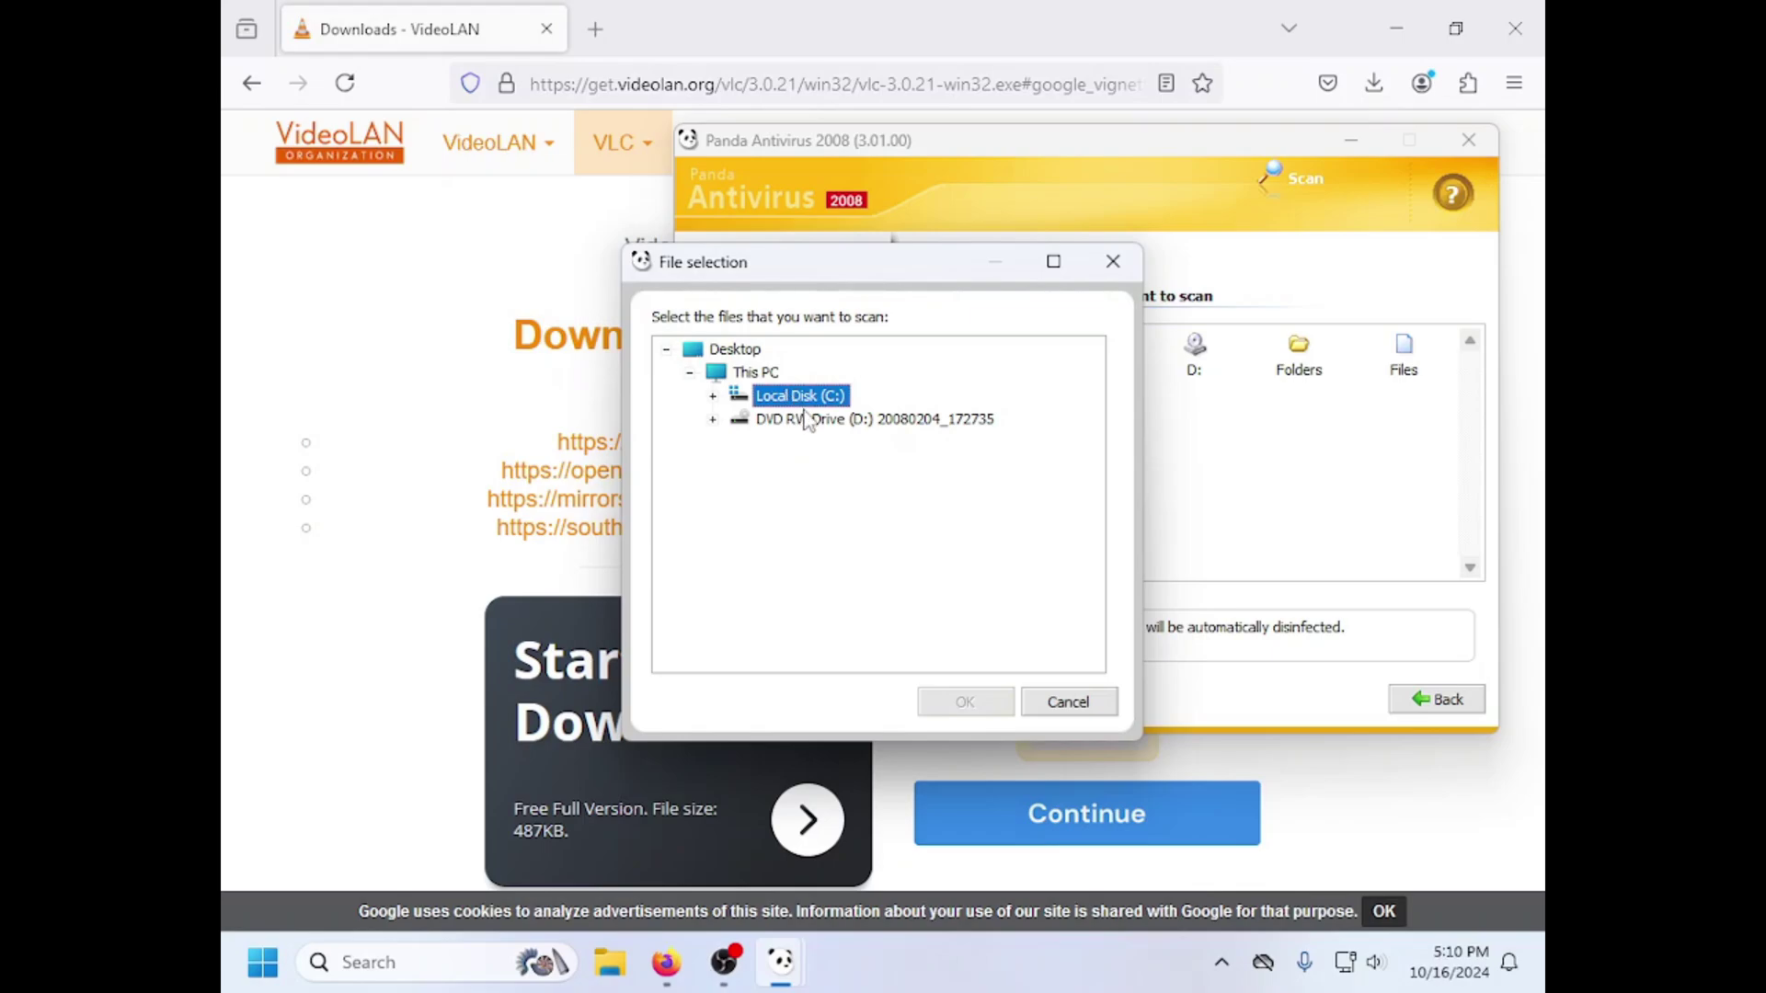
double_click(800, 404)
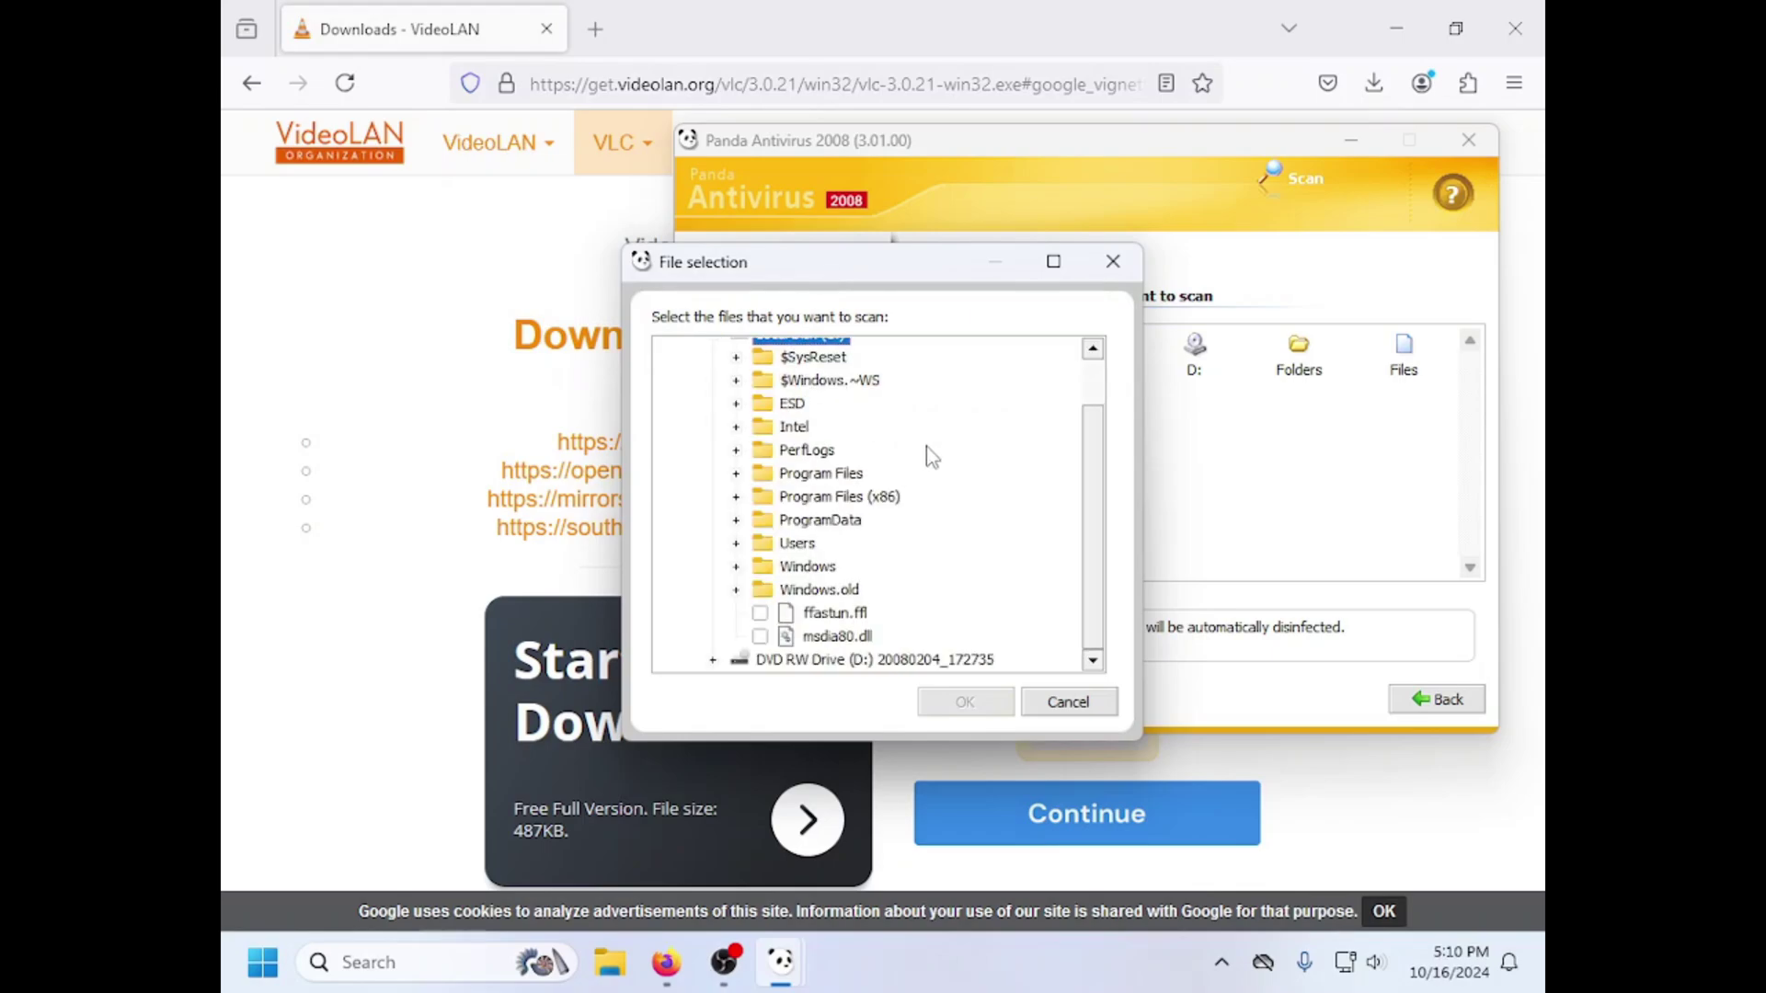
double_click(821, 473)
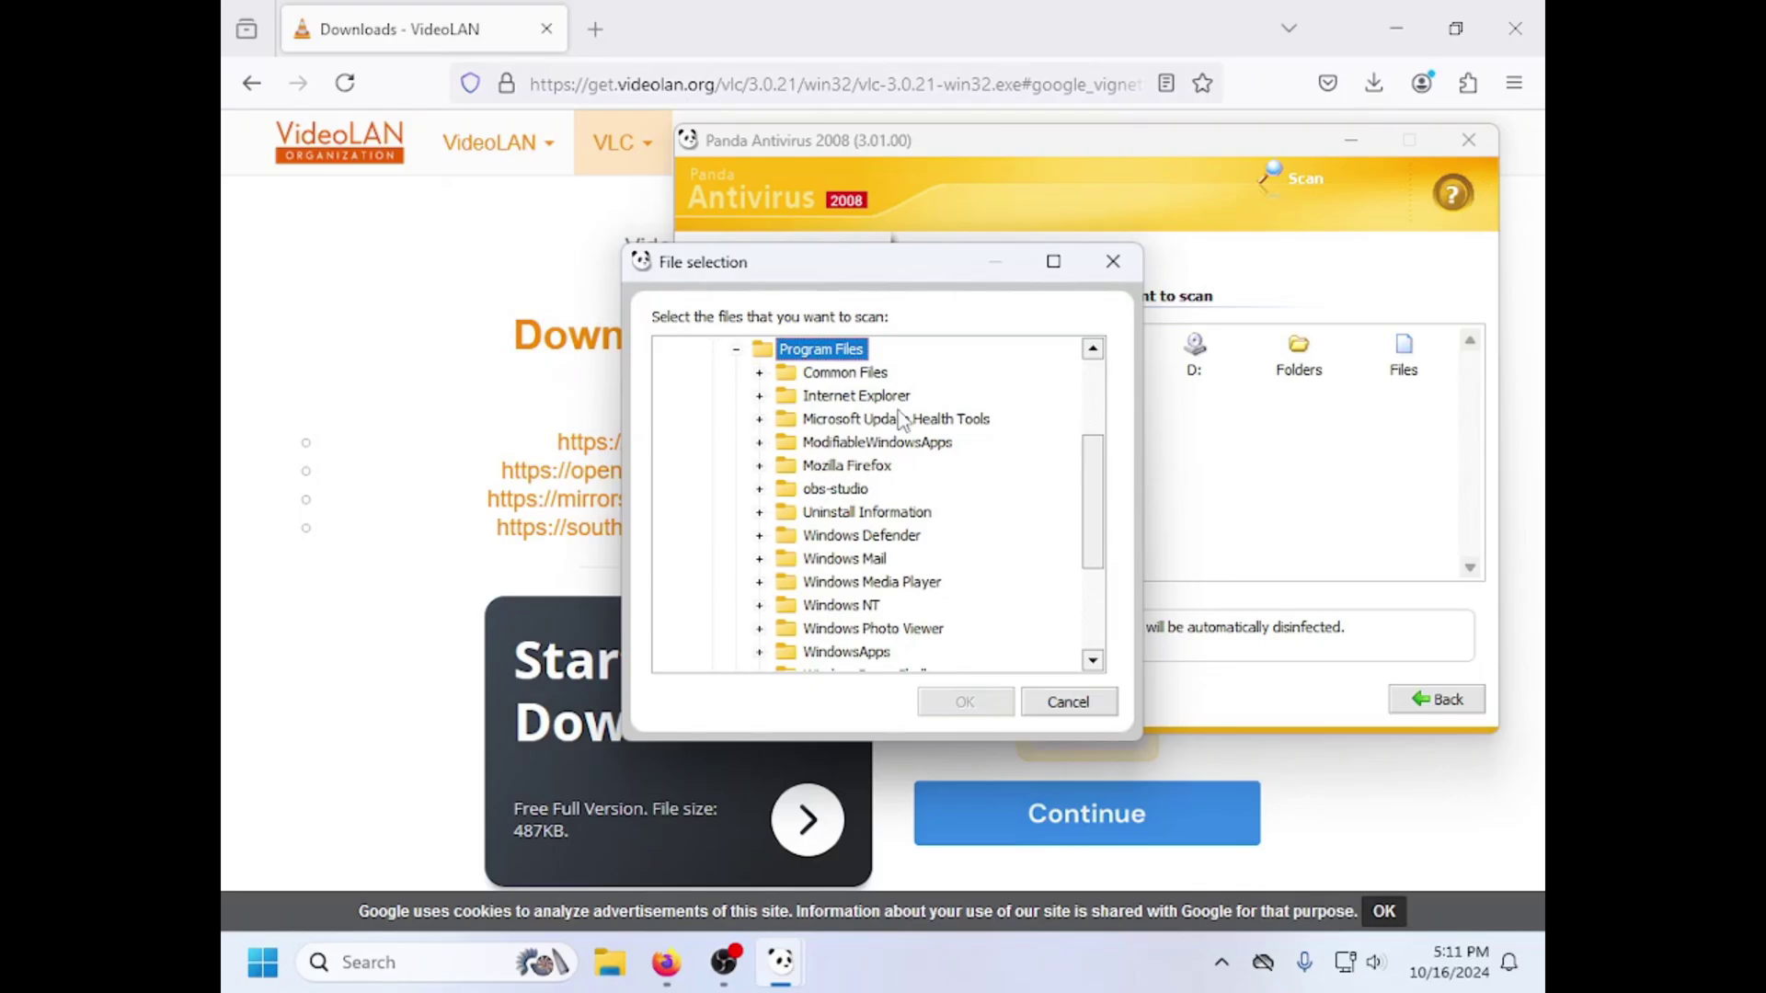
Step: In the Mozilla Firefox folder, tick firefox.exe and scan it, finding no viruses or threats
left_click(890, 466)
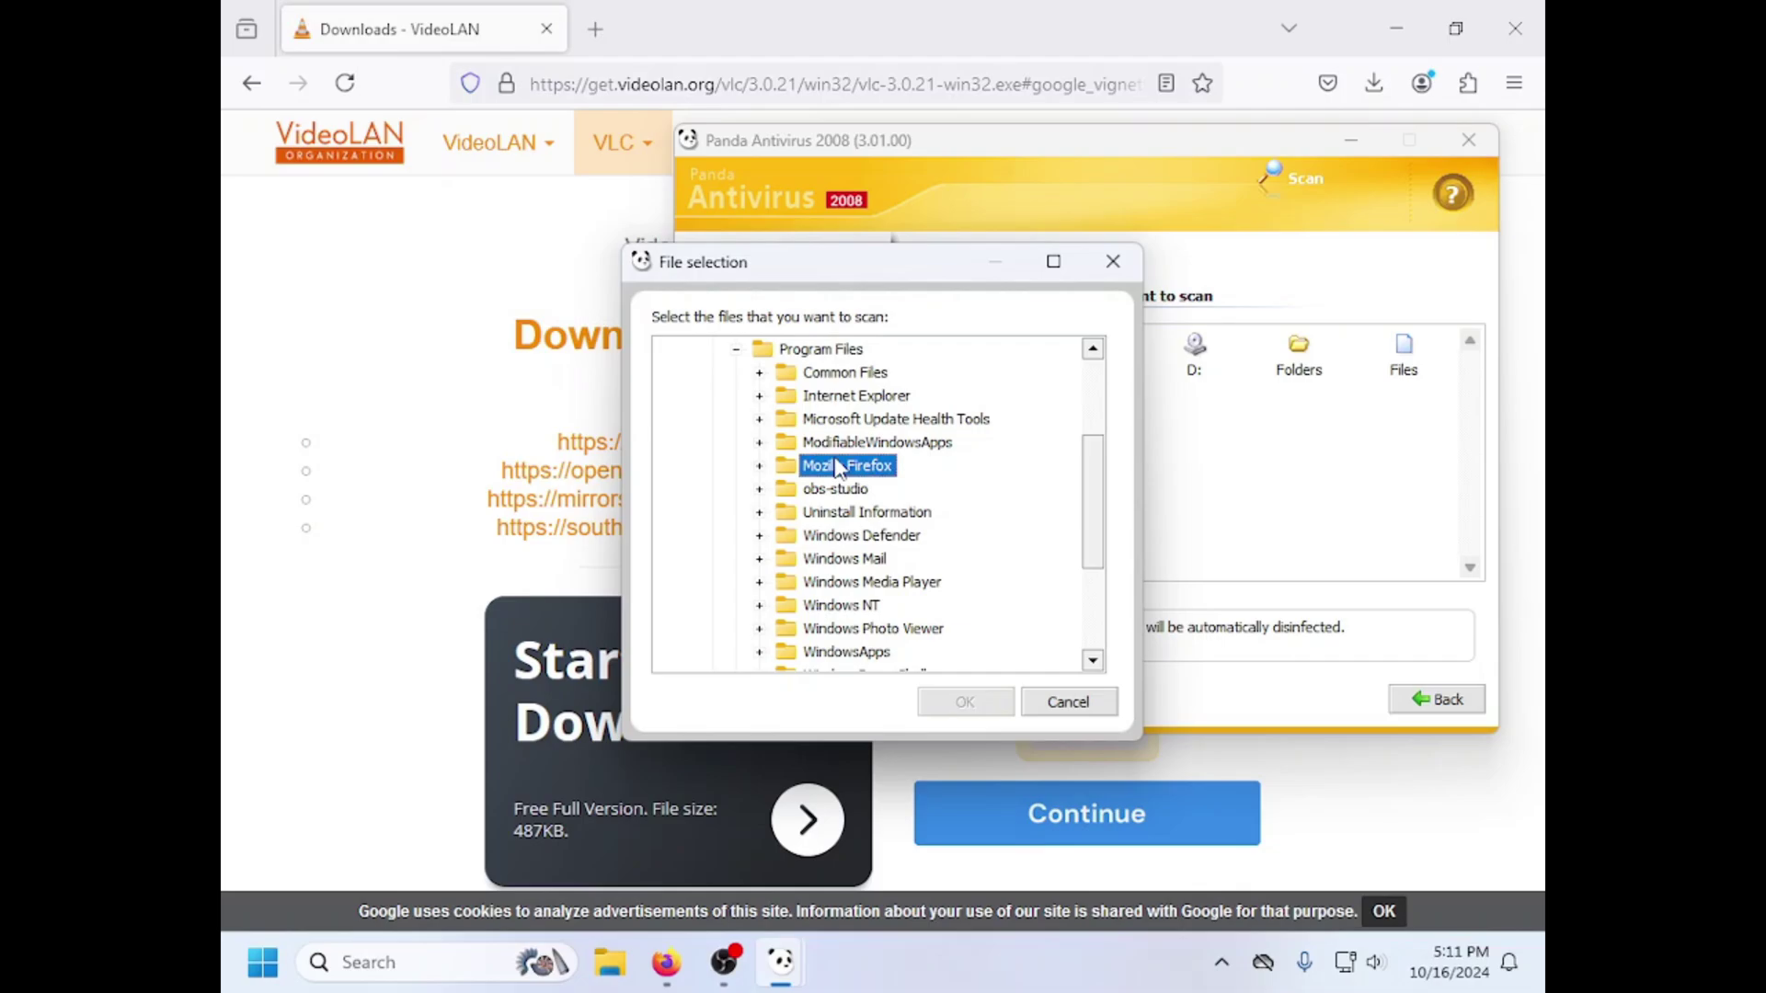
double_click(839, 466)
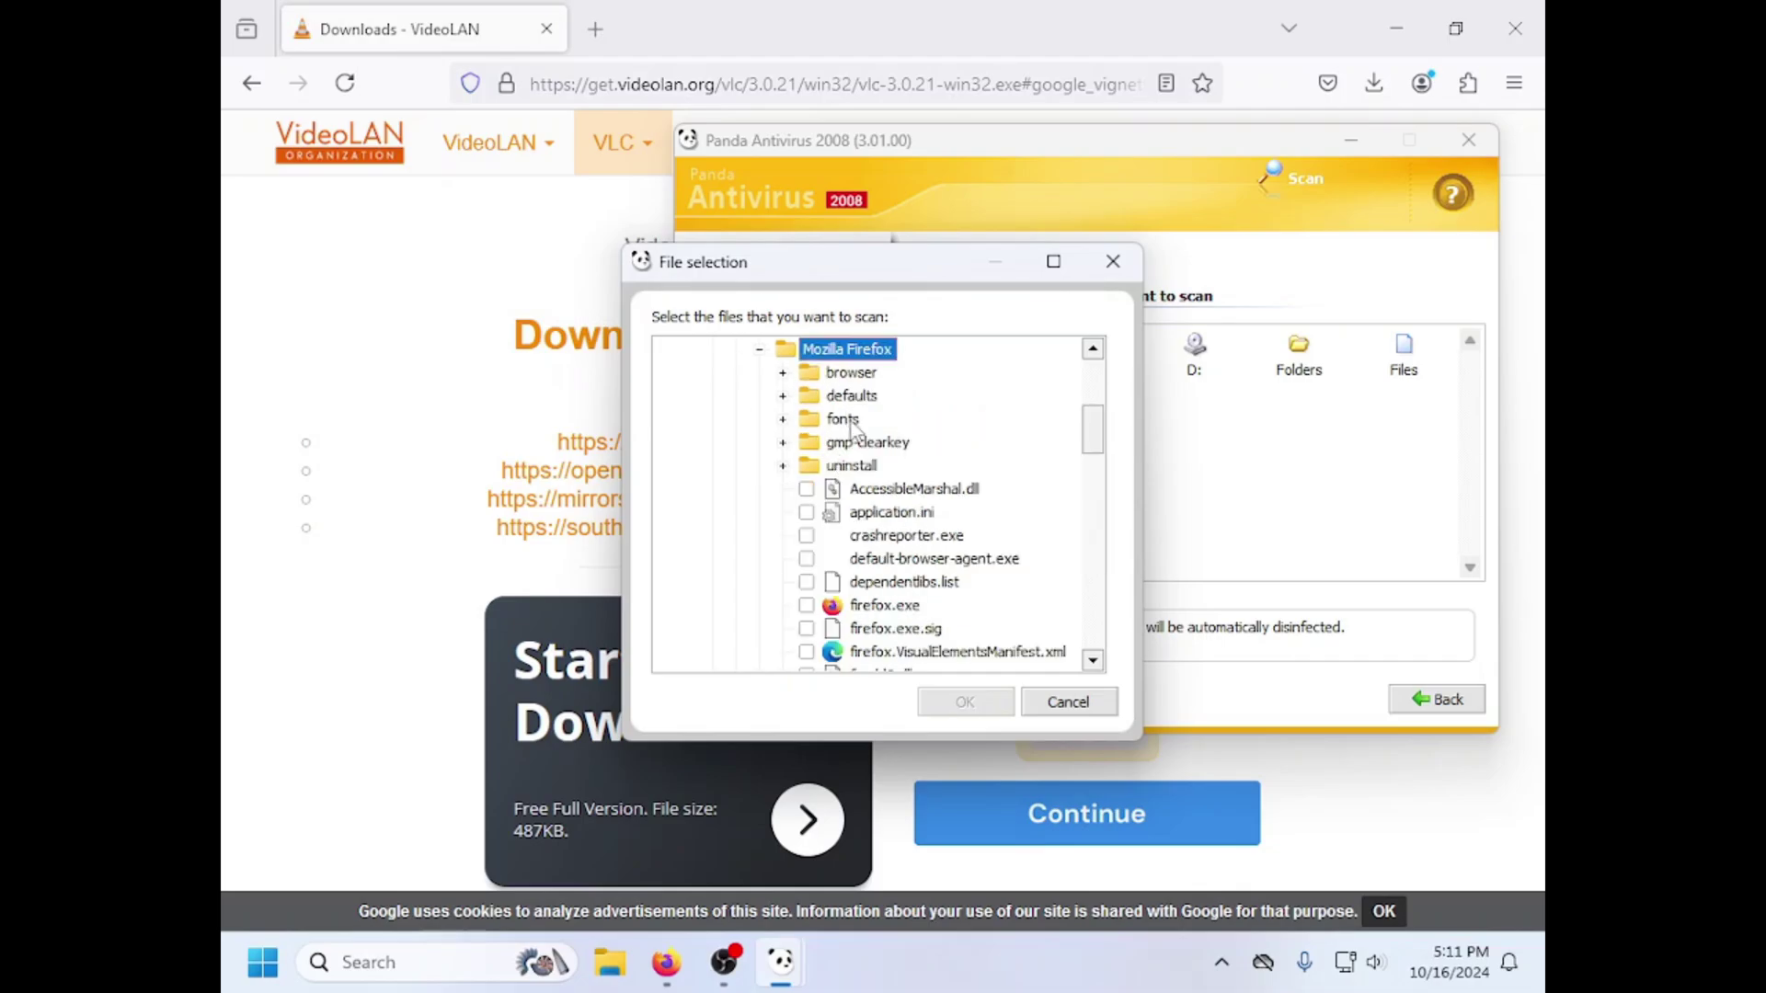
left_click(857, 465)
left_click(881, 489)
scroll(888, 542, "down", 2)
left_click(890, 558)
left_click(894, 490)
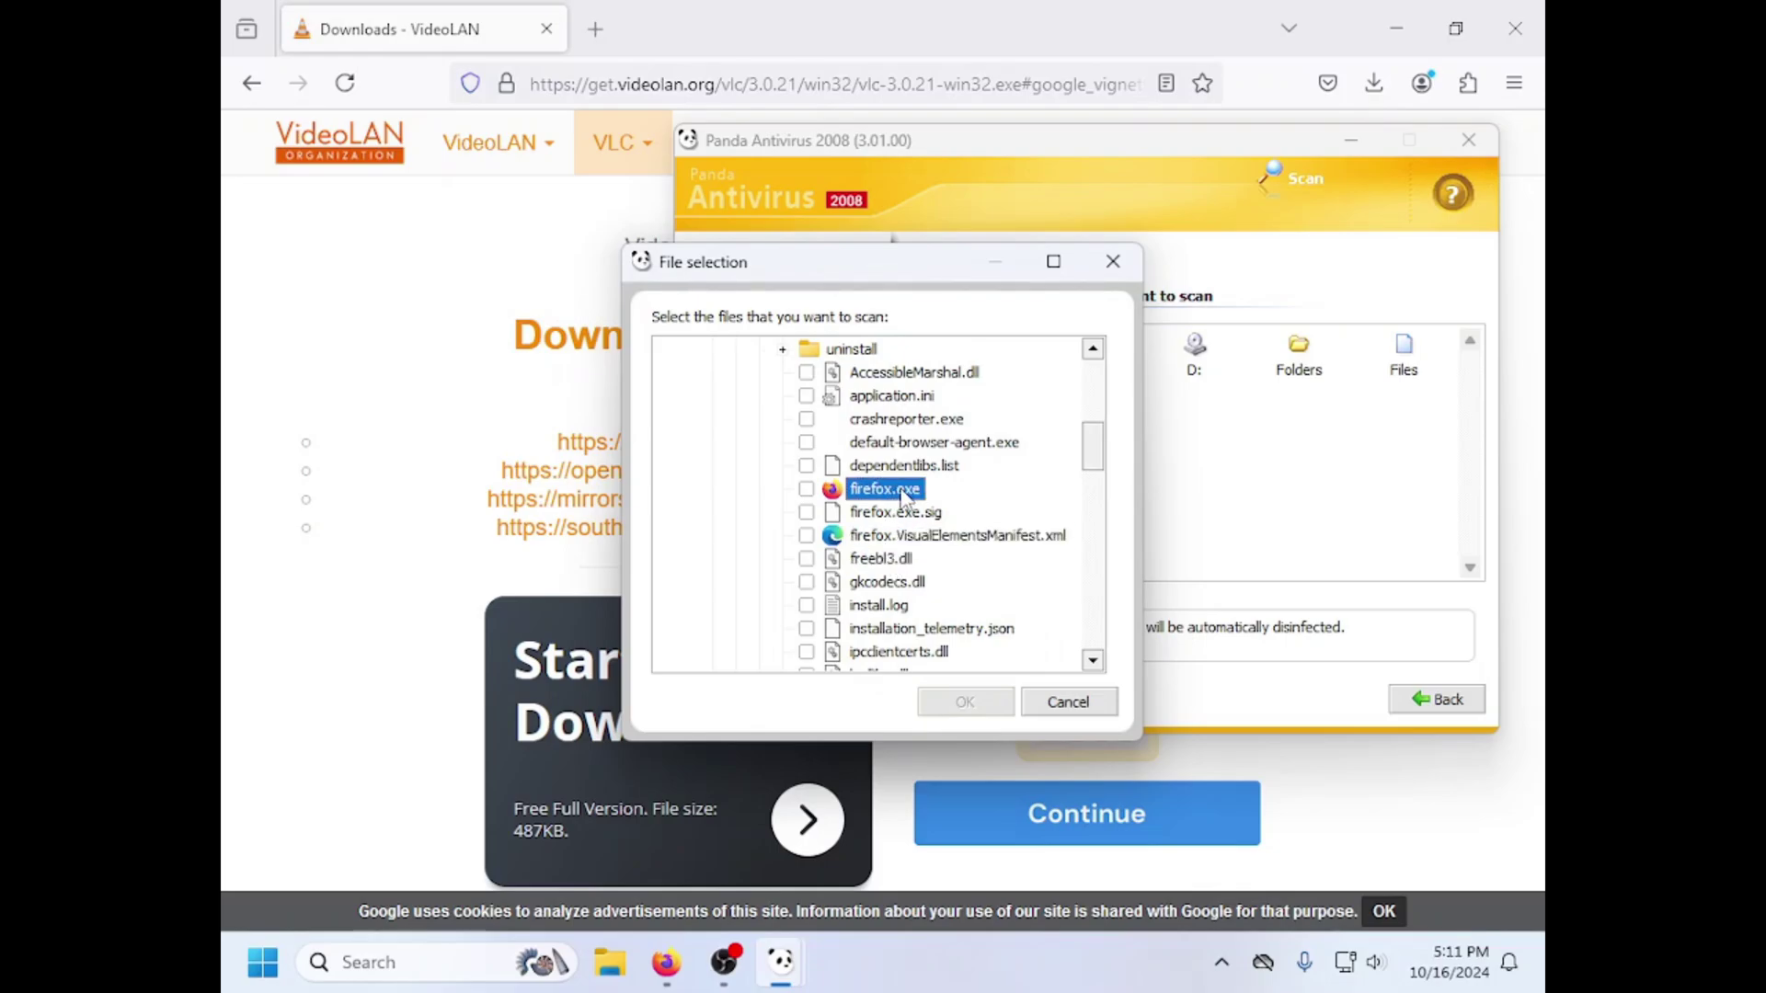
left_click(807, 489)
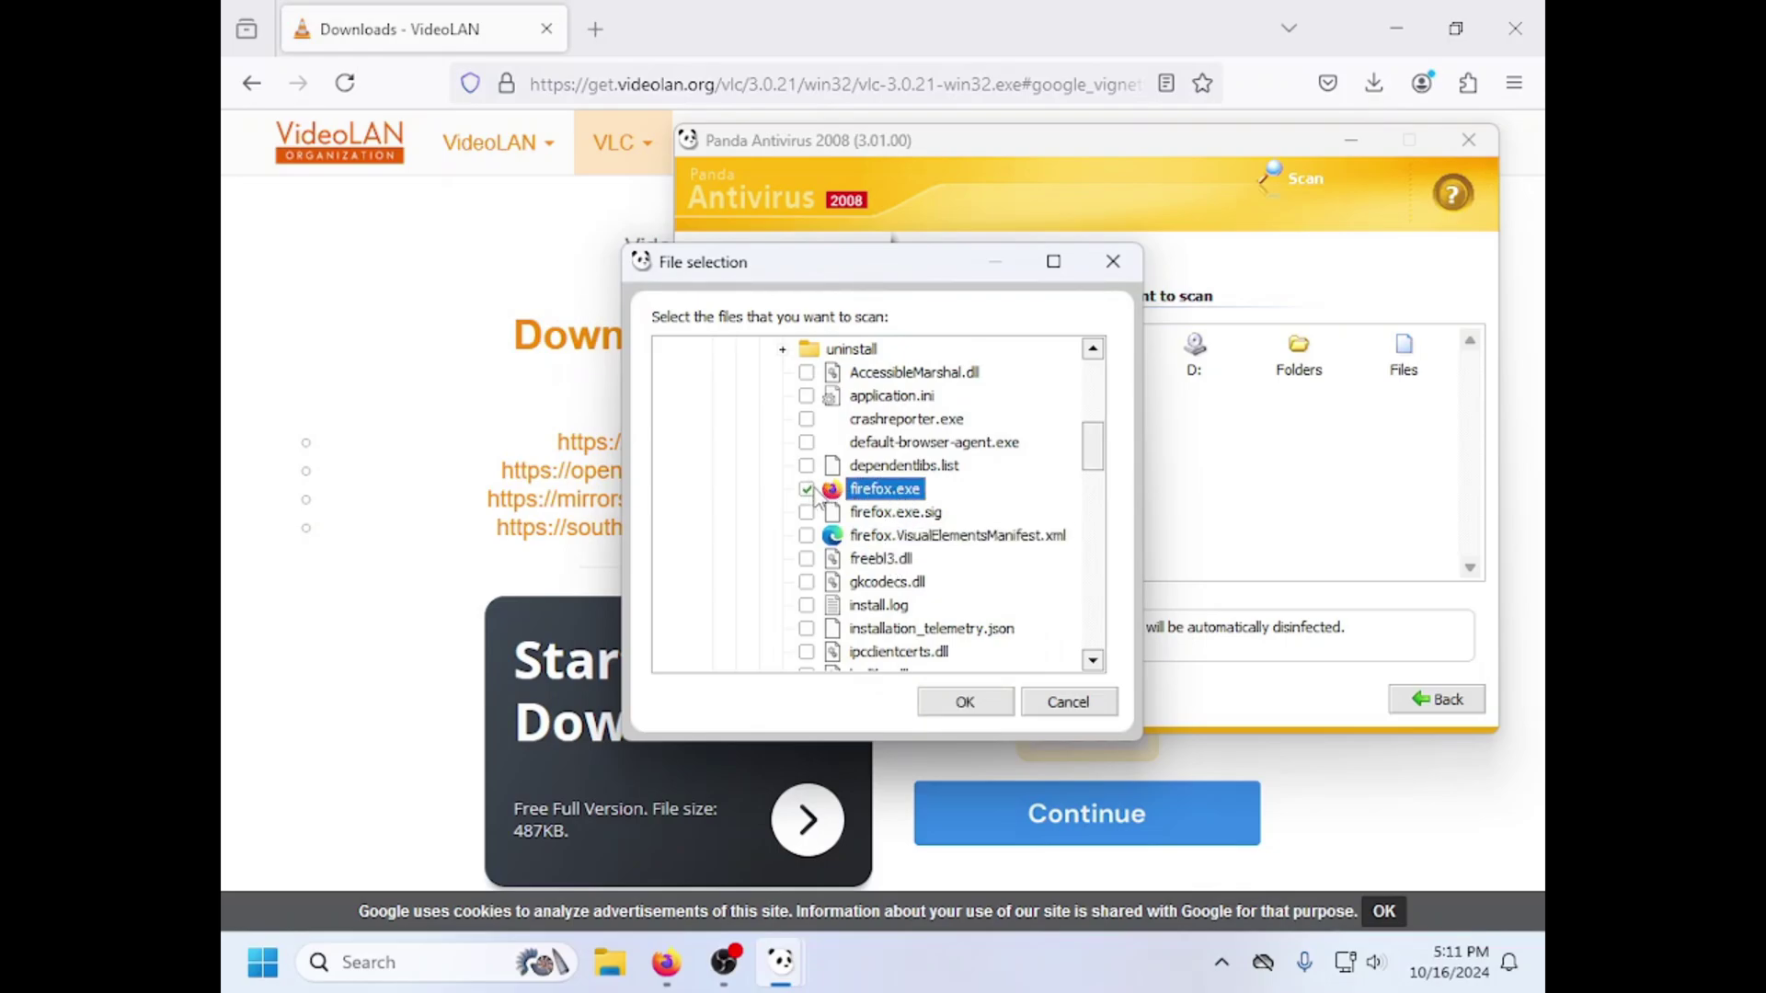
left_click(965, 702)
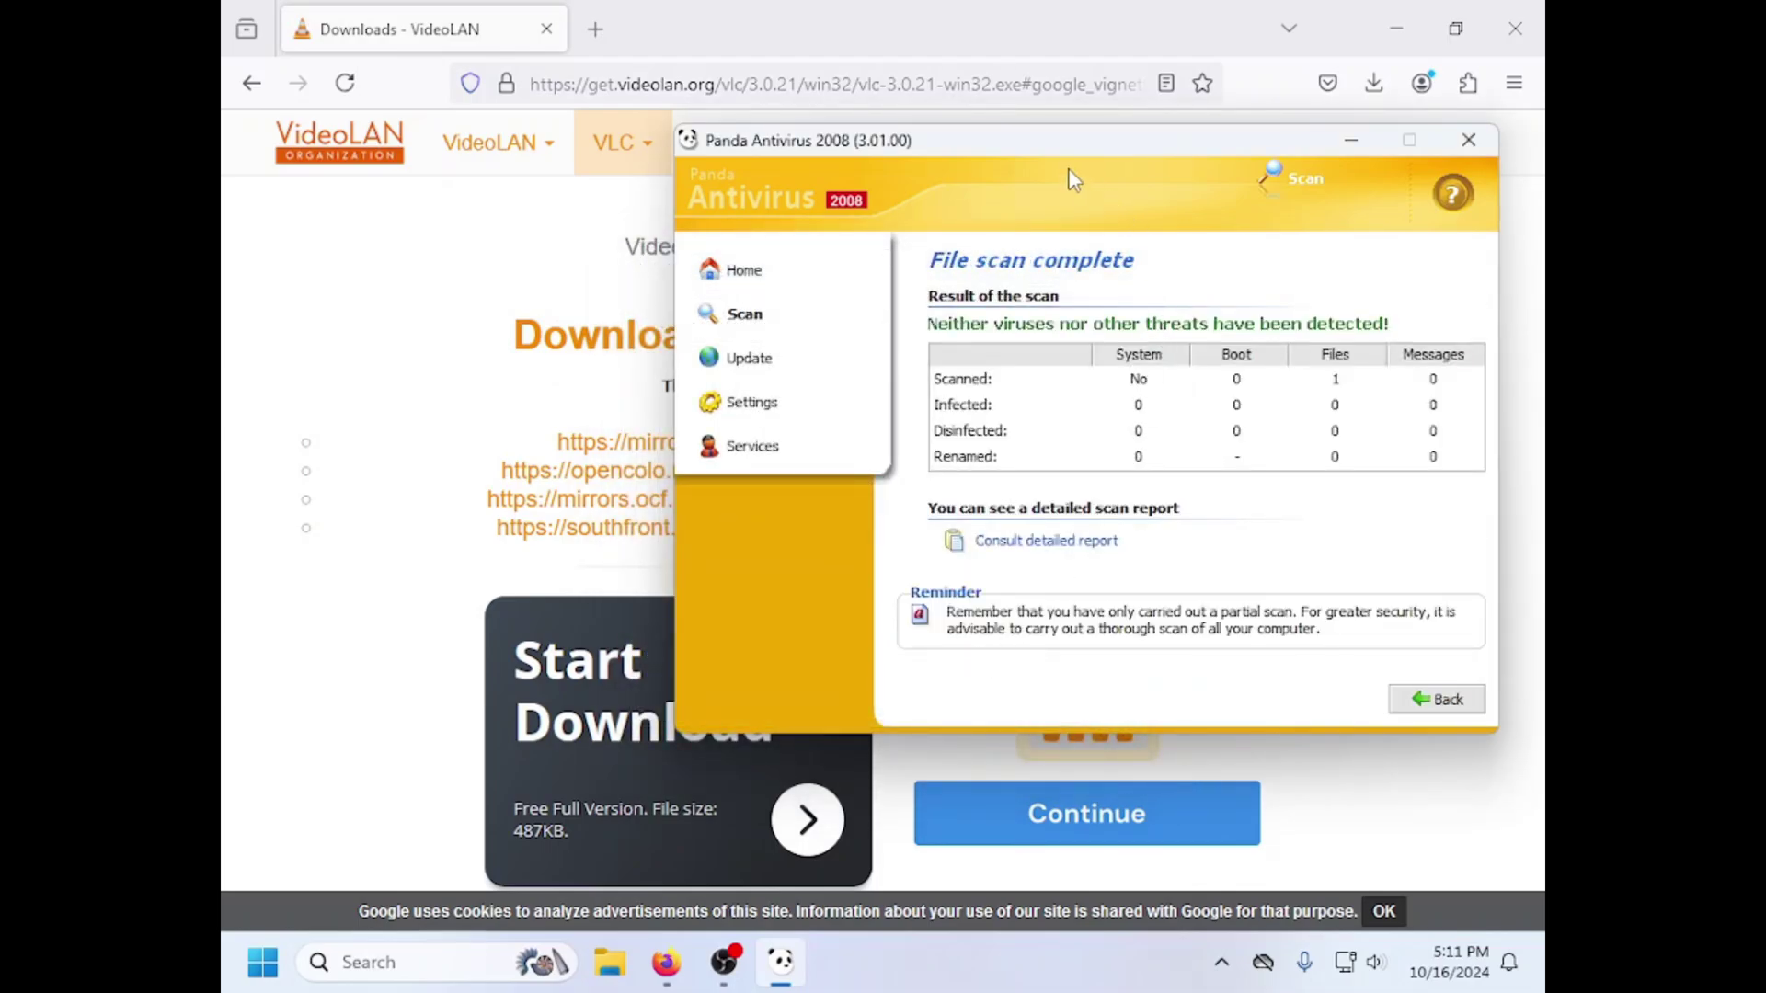
Step: Close Firefox and move the Panda window slightly left and down on the desktop
left_click(547, 29)
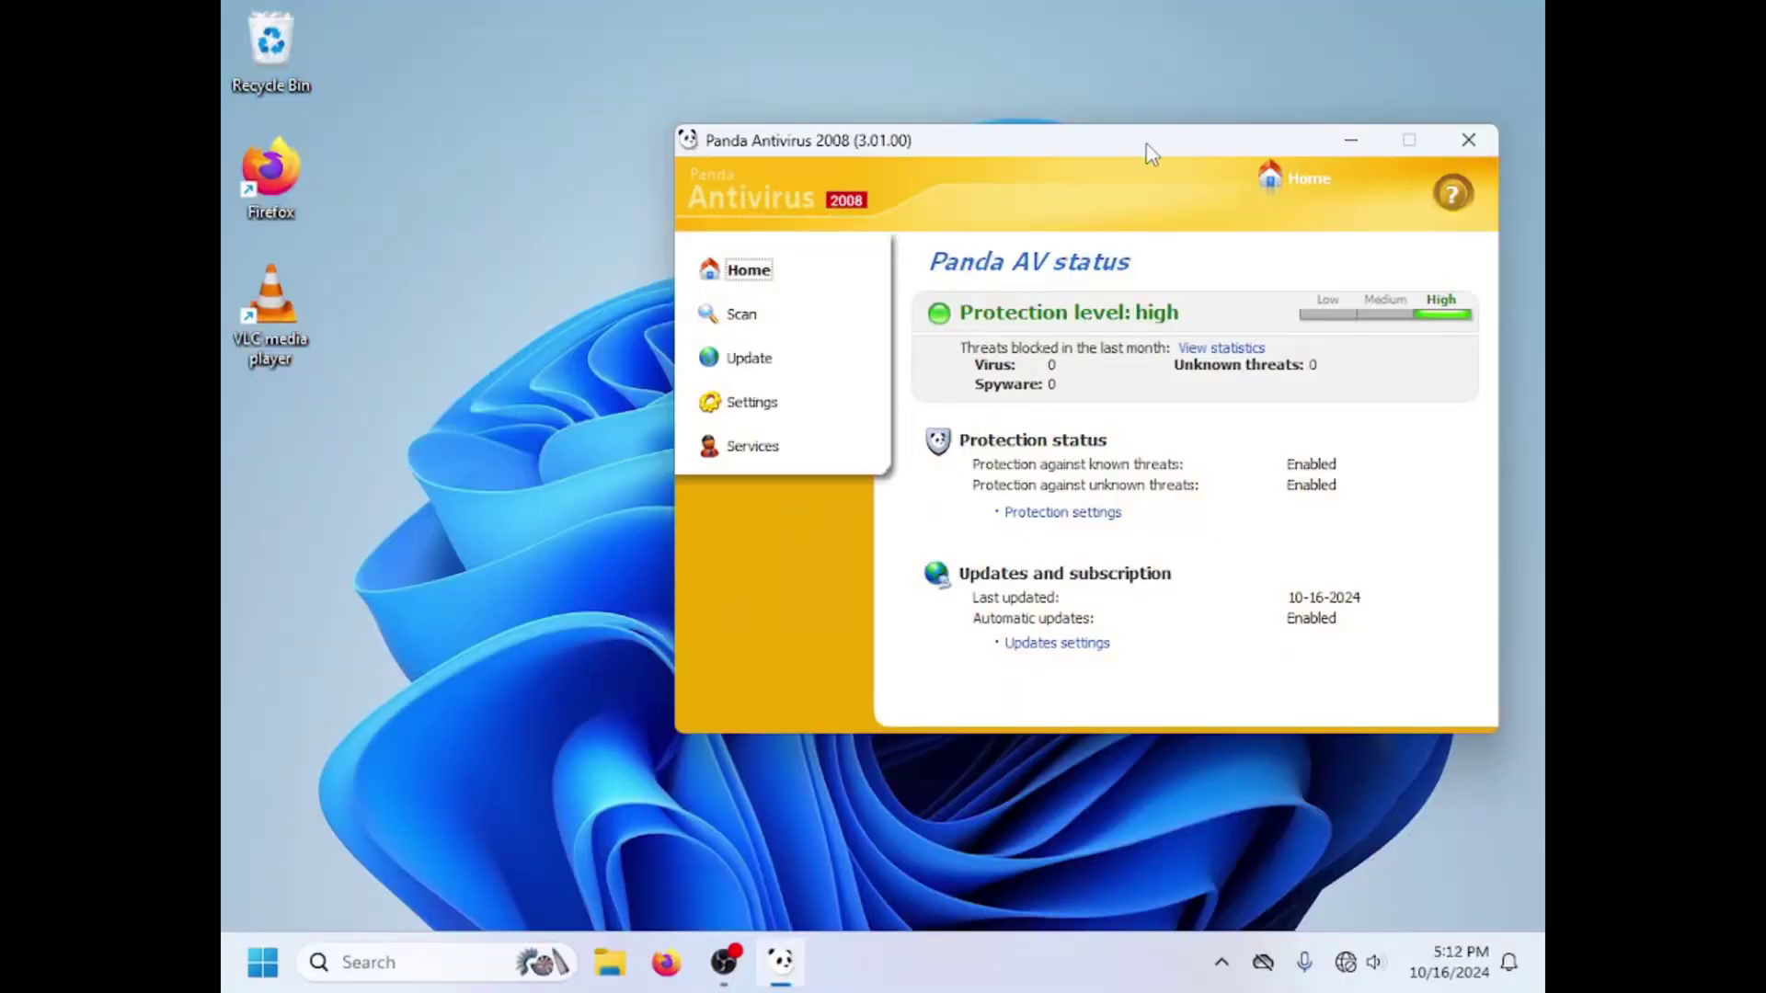
left_click_drag(1152, 155, 1109, 175)
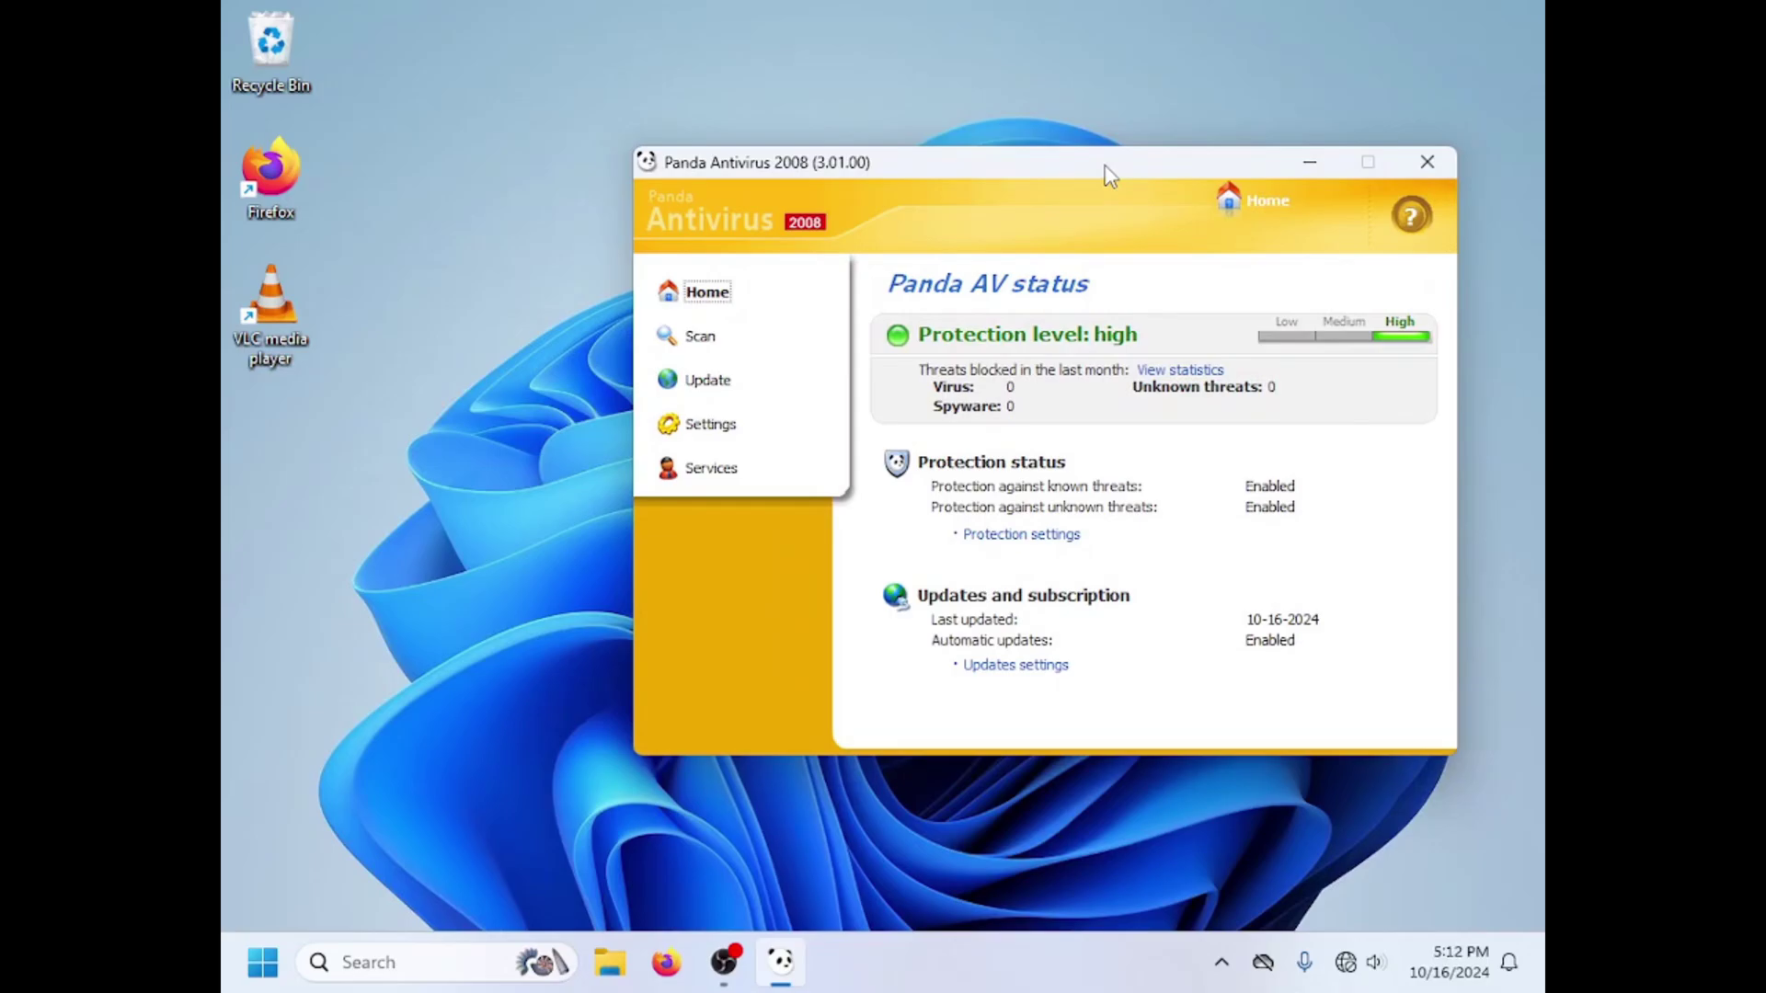